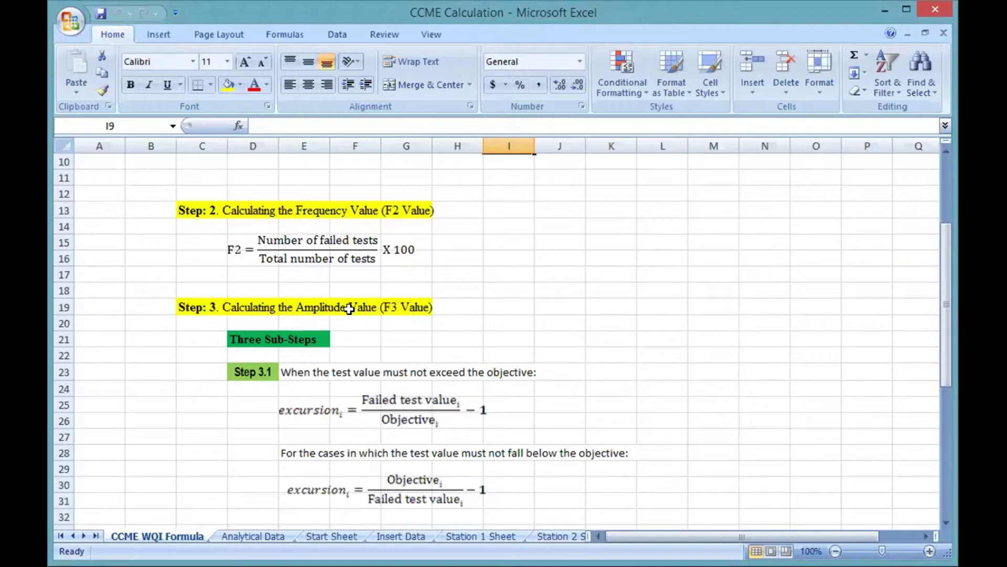
# Examine the CCME WQI formula steps, the analytical data with its ranking table, and the Station 1 start sheet
pyautogui.scroll(-3, 349, 309)
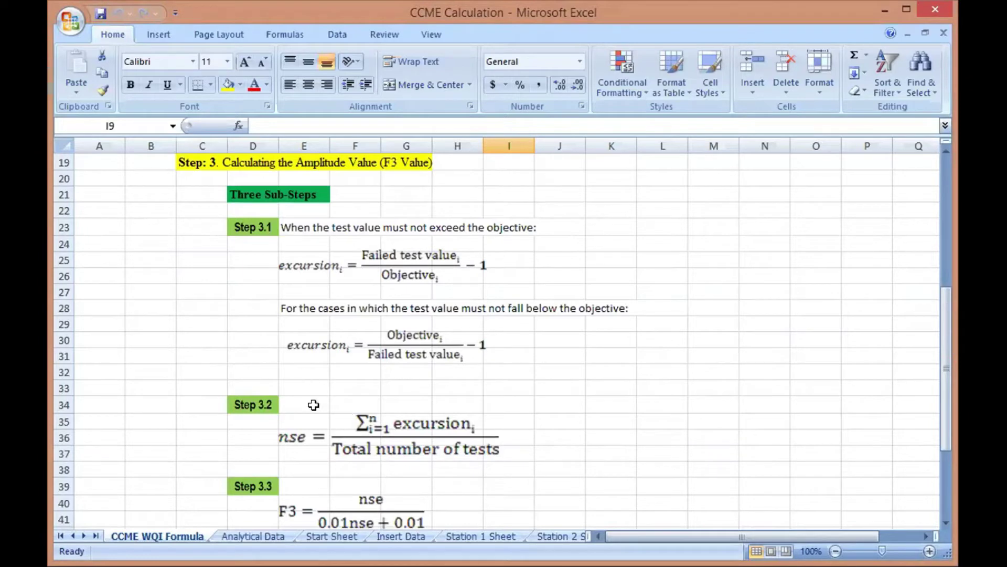
pyautogui.scroll(-2, 343, 405)
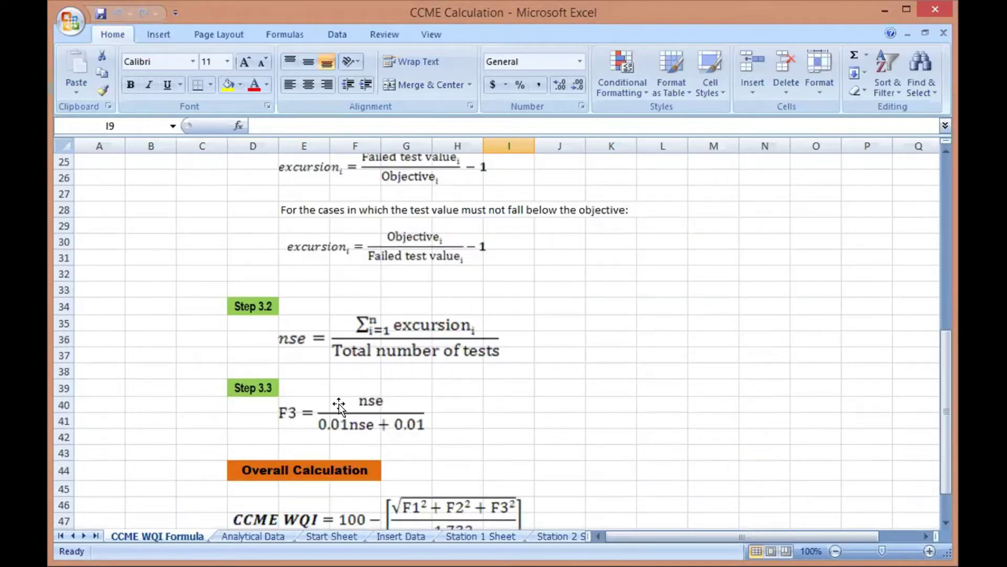
pyautogui.scroll(-2, 326, 386)
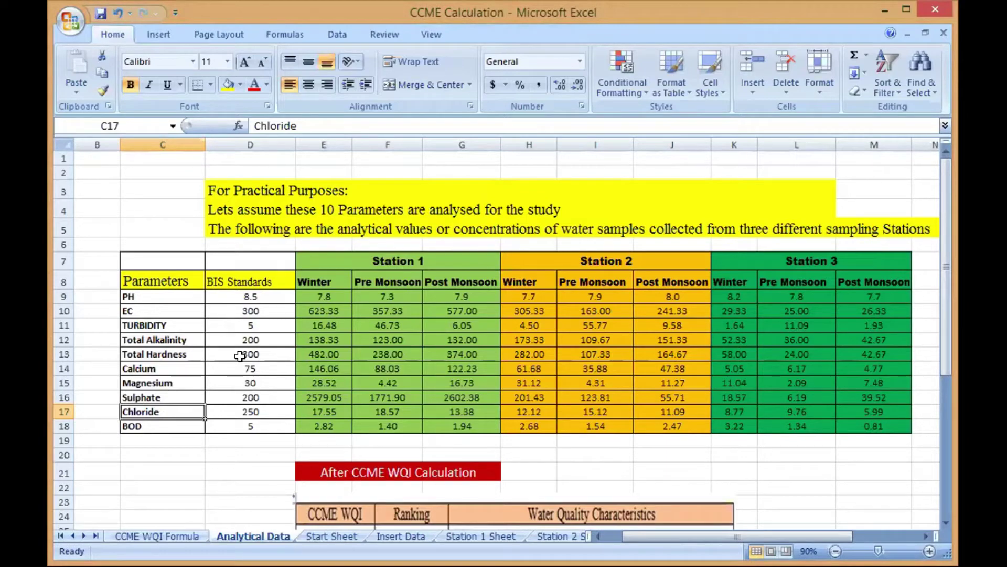
pyautogui.scroll(-1, 240, 355)
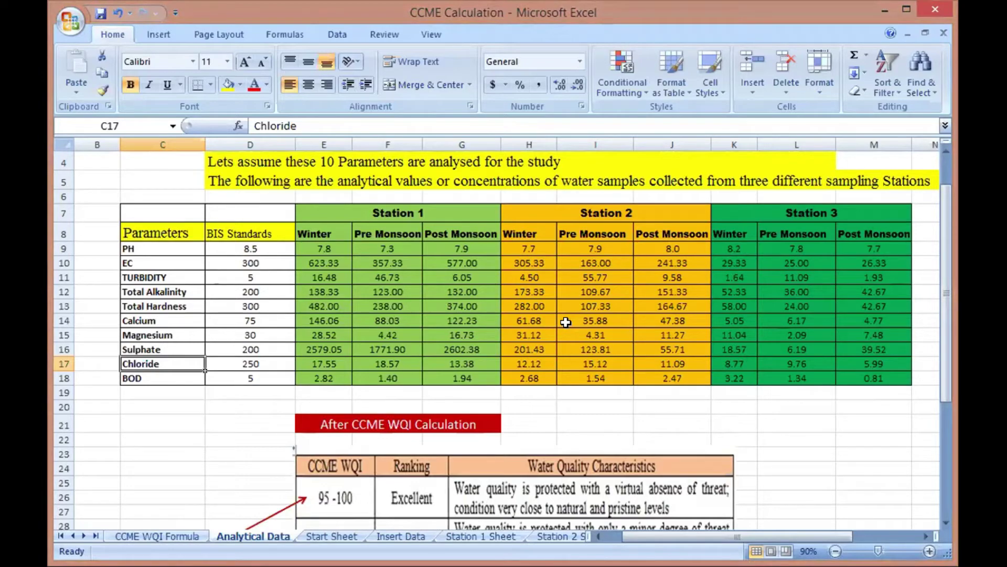
pyautogui.scroll(-4, 565, 322)
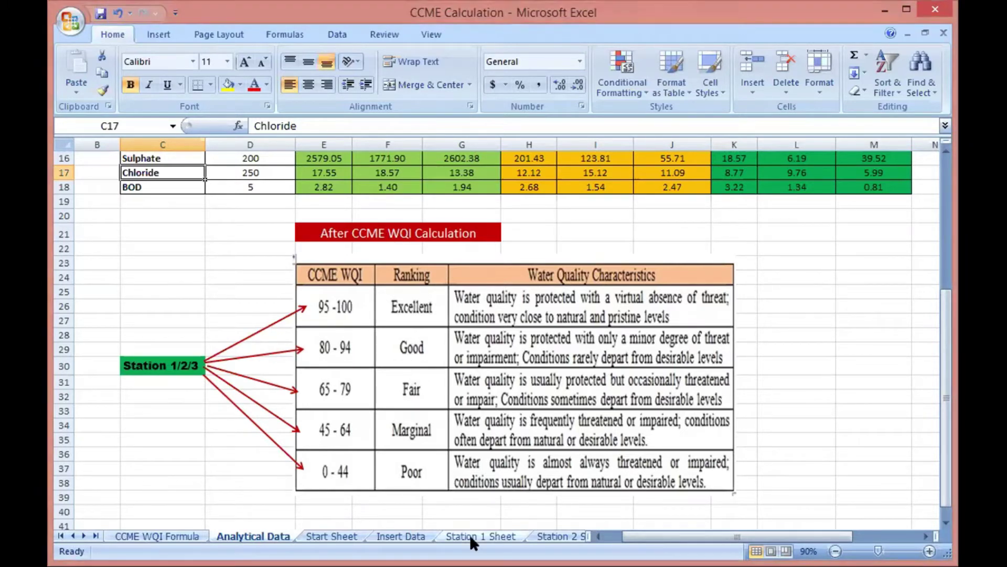
pyautogui.click(332, 534)
pyautogui.moveTo(638, 535)
pyautogui.mouseDown()
pyautogui.moveTo(648, 534)
pyautogui.moveTo(640, 532)
pyautogui.mouseUp()
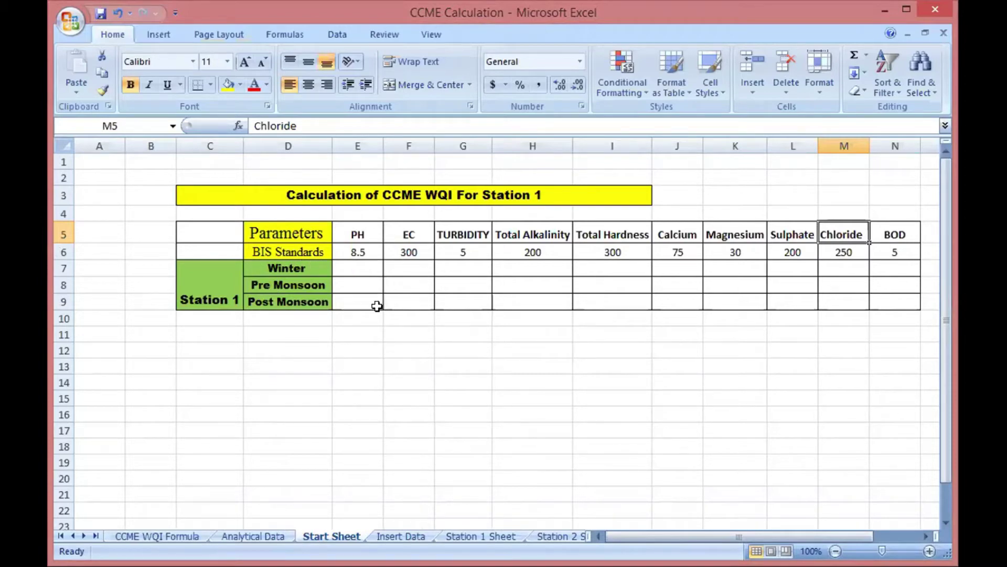
# Copy the Station 1 values for all ten parameters and three seasons, E9:G18, from the Analytical Data sheet
pyautogui.hotkey('ctrl', 'pageup')
pyautogui.moveTo(317, 195); pyautogui.dragTo(462, 321)
pyautogui.rightClick(459, 292)
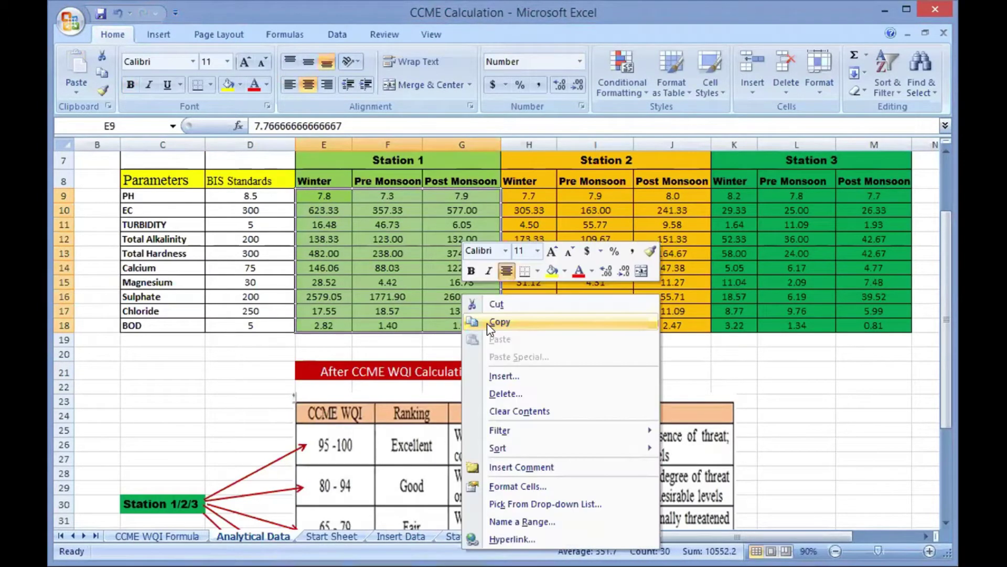
pyautogui.click(487, 323)
# Paste the copied data into the Start Sheet from cell E7 with Paste Special, as values and transposed
pyautogui.click(335, 535)
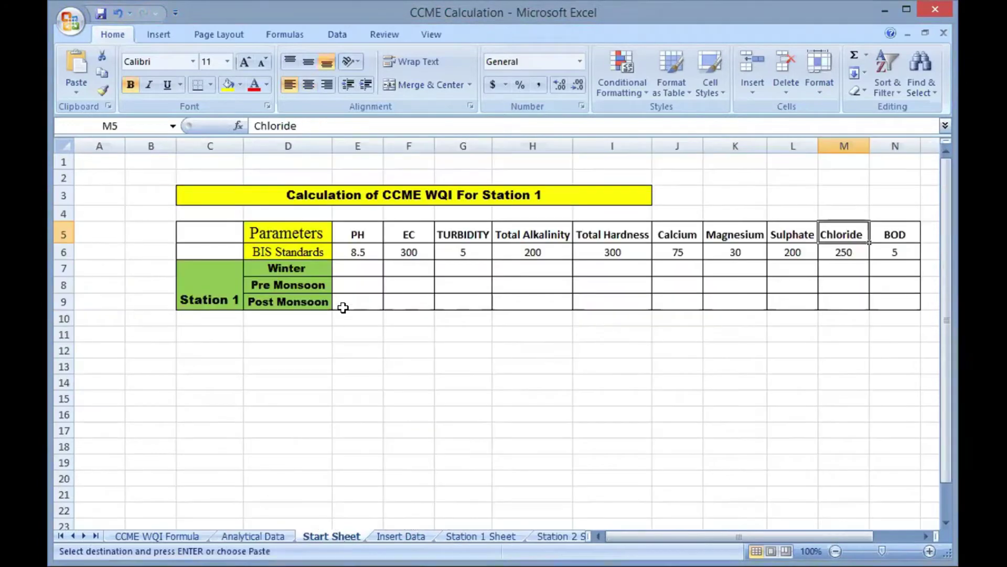
pyautogui.rightClick(352, 268)
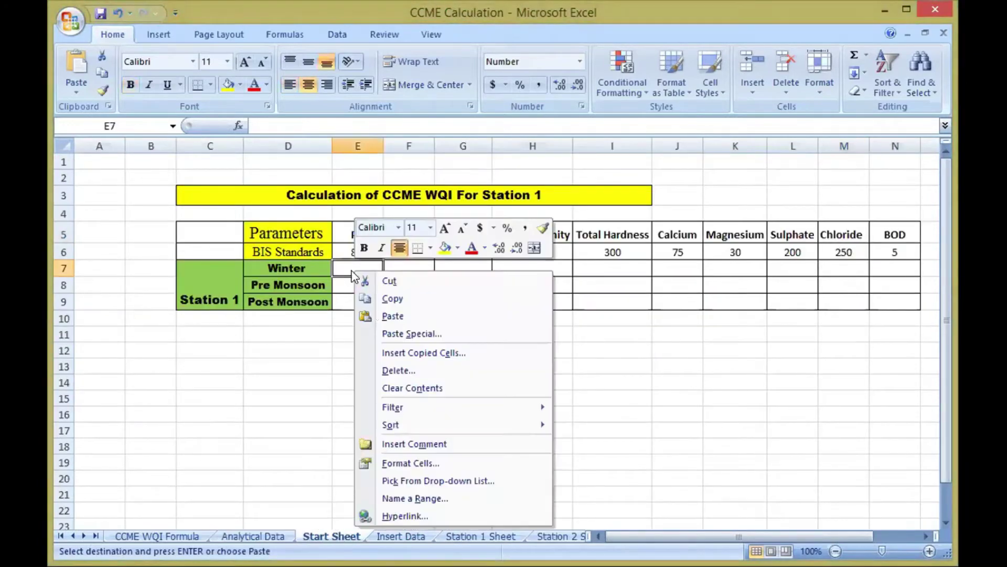
pyautogui.click(388, 335)
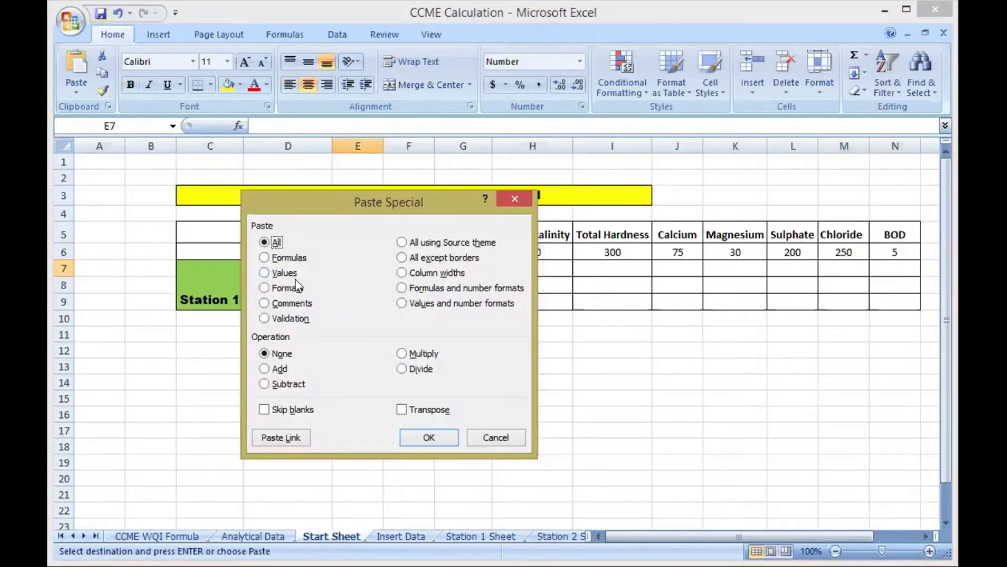
pyautogui.click(285, 274)
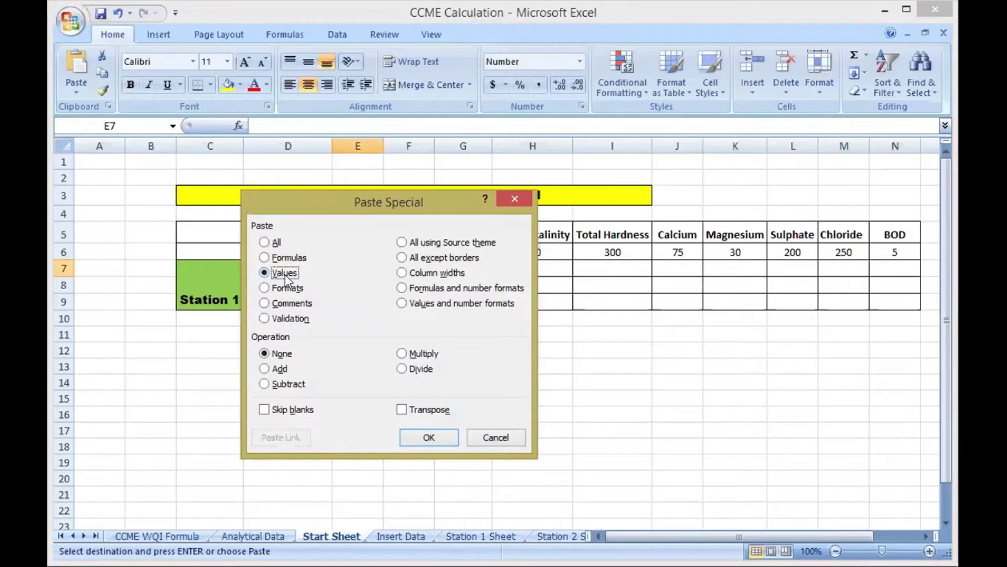
pyautogui.click(402, 409)
pyautogui.click(409, 439)
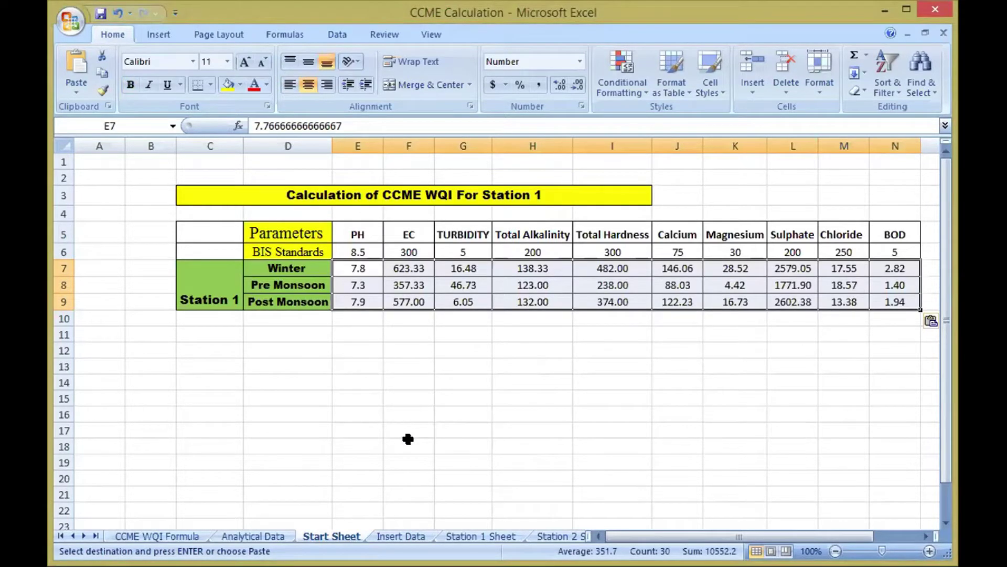
# On the Insert Data sheet, fill the three seasonal EC values that exceed the standard, F6:F8, with red
pyautogui.hotkey('ctrl', 'pagedown')
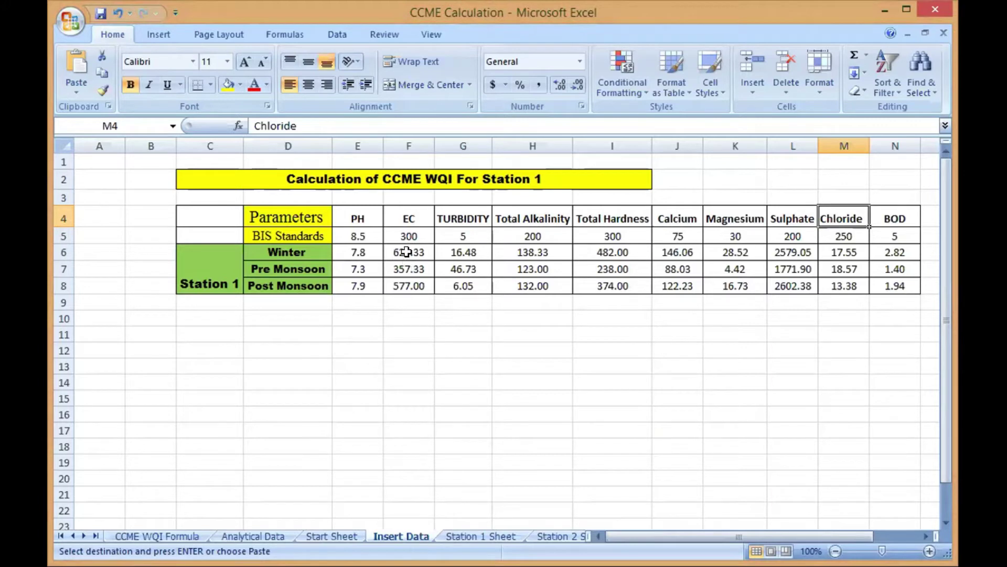
pyautogui.moveTo(410, 252); pyautogui.dragTo(408, 286)
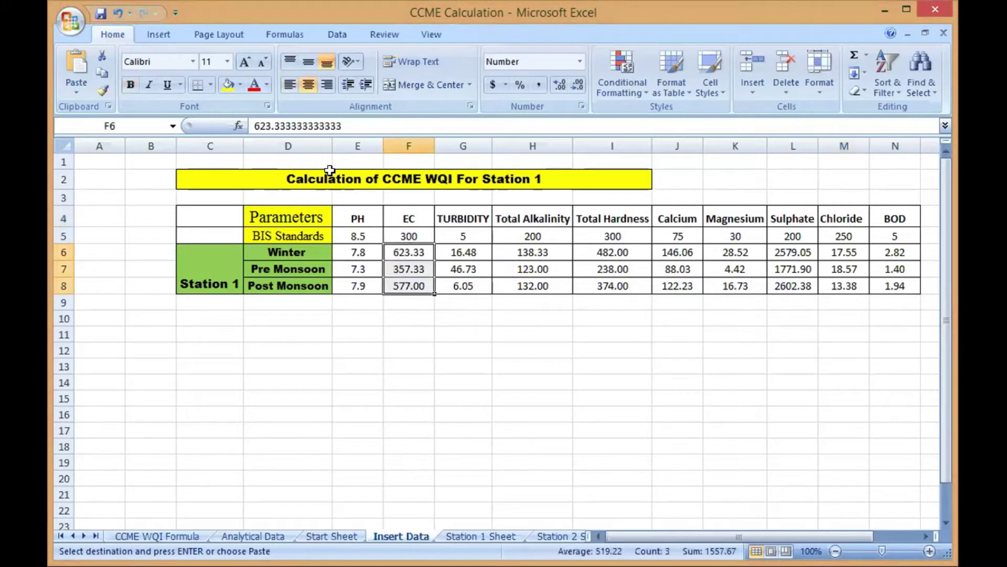
pyautogui.click(266, 84)
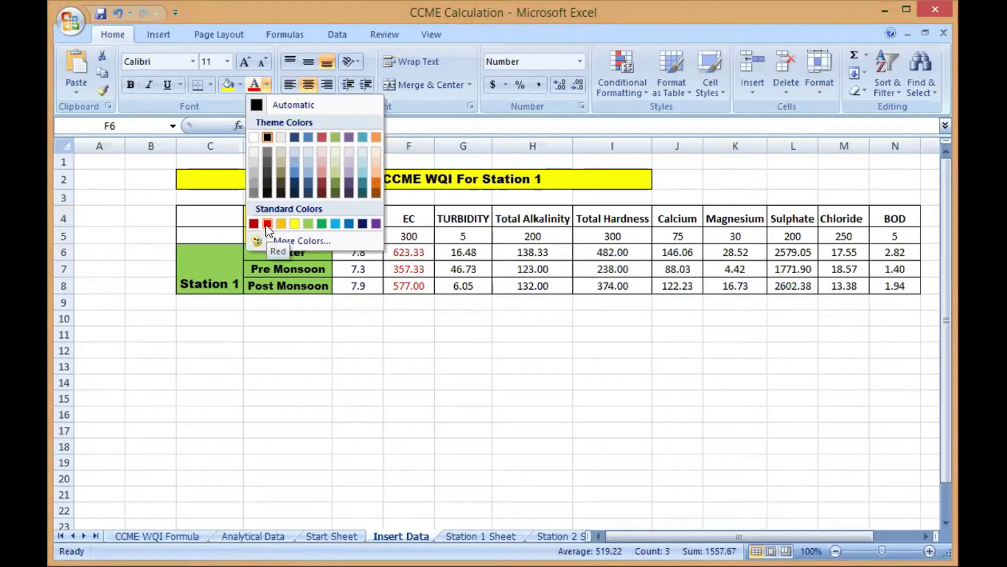
pyautogui.hotkey('ctrl', 'c')
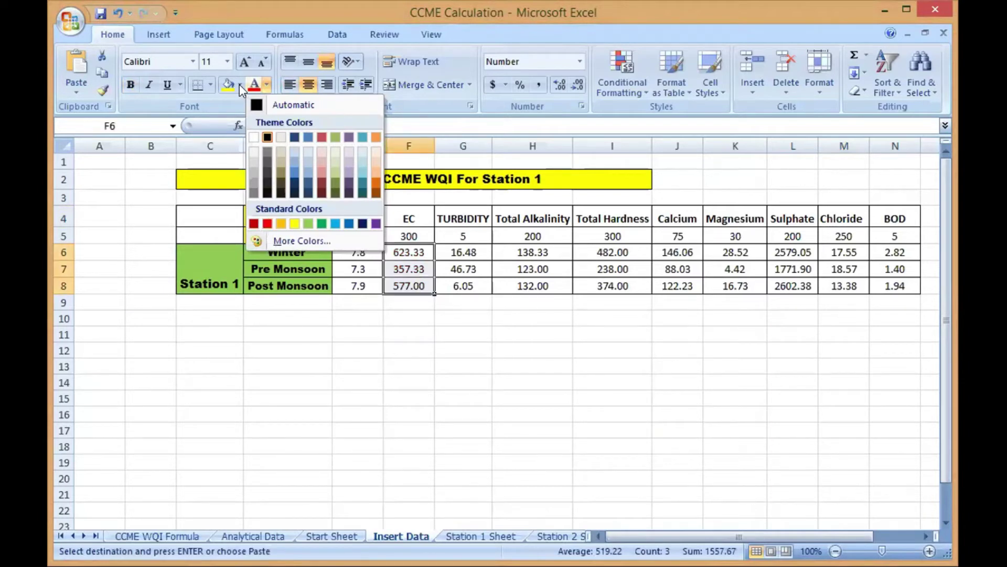
pyautogui.click(239, 84)
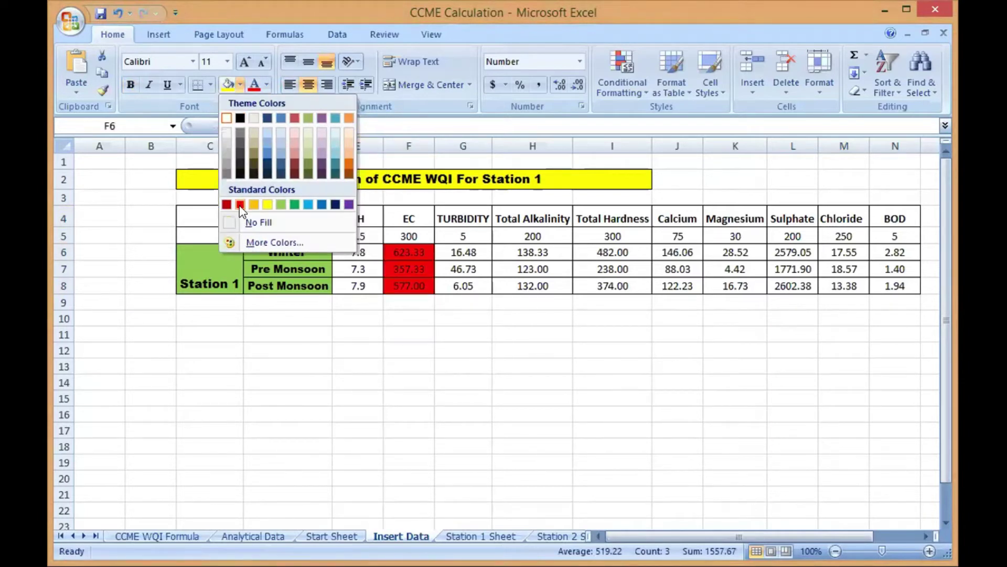
pyautogui.click(240, 205)
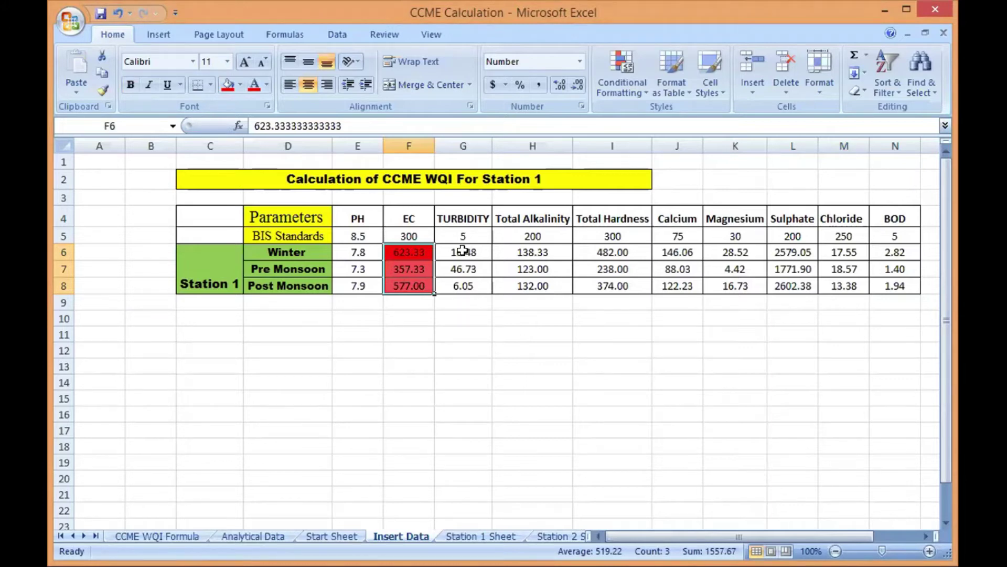
# Fill all three Turbidity values and the Winter and Post Monsoon Total Hardness values with red
pyautogui.moveTo(462, 251); pyautogui.dragTo(462, 284)
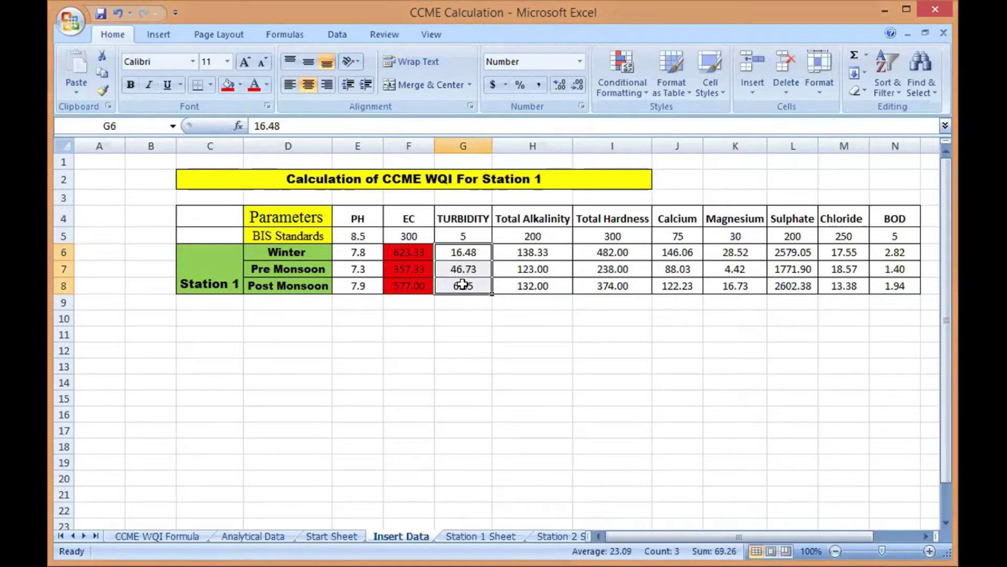
pyautogui.click(226, 85)
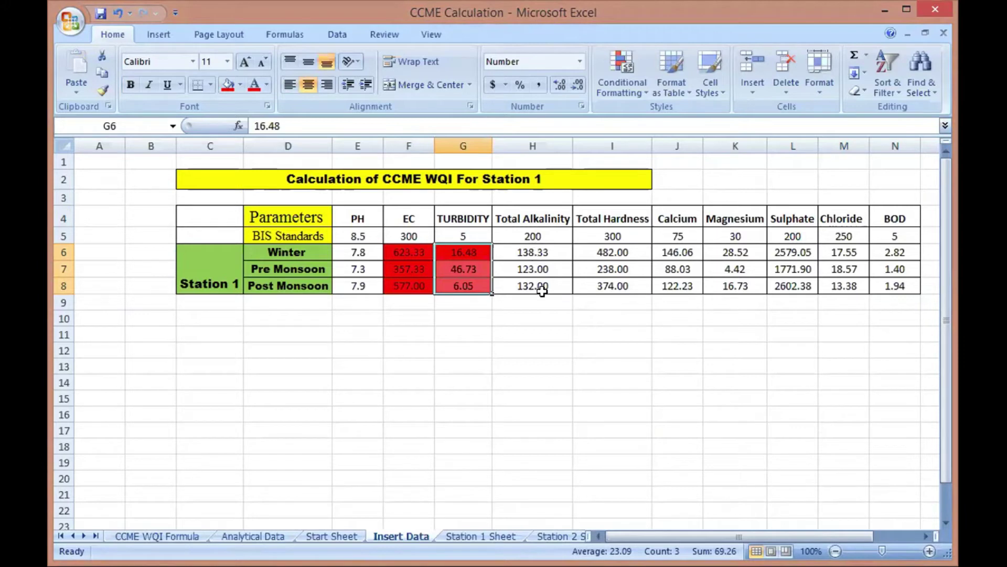
pyautogui.click(610, 251)
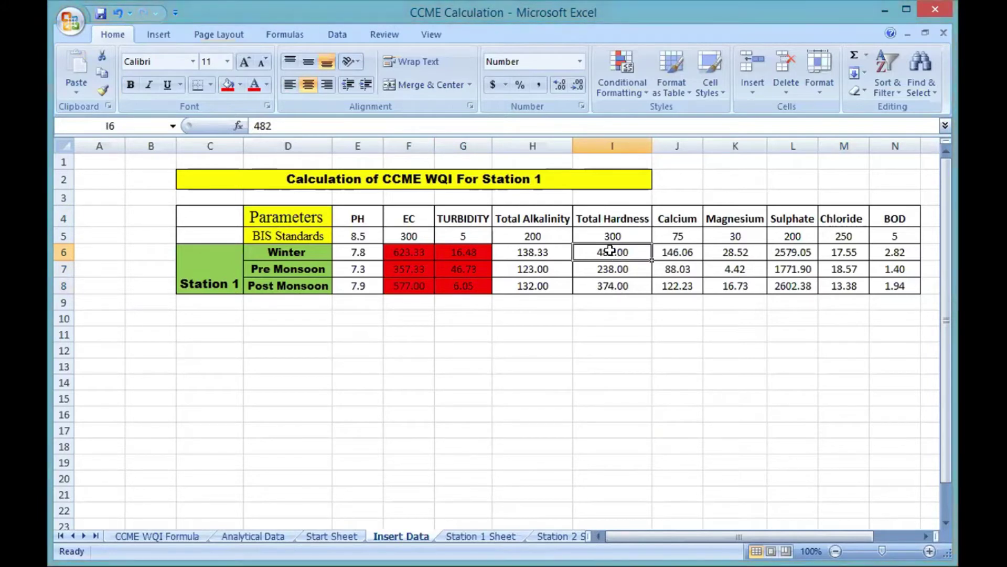
pyautogui.click(228, 85)
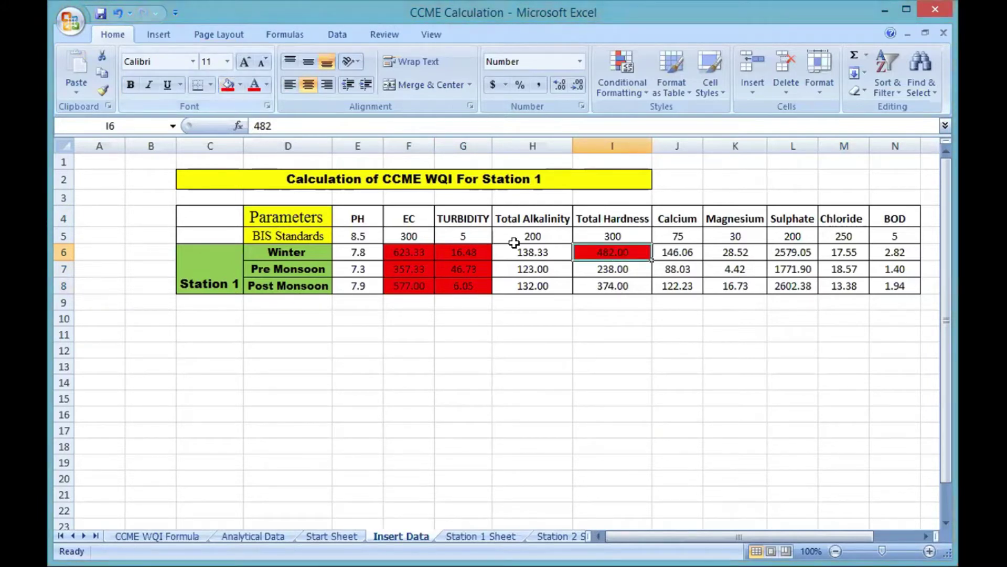
pyautogui.click(612, 287)
pyautogui.click(228, 84)
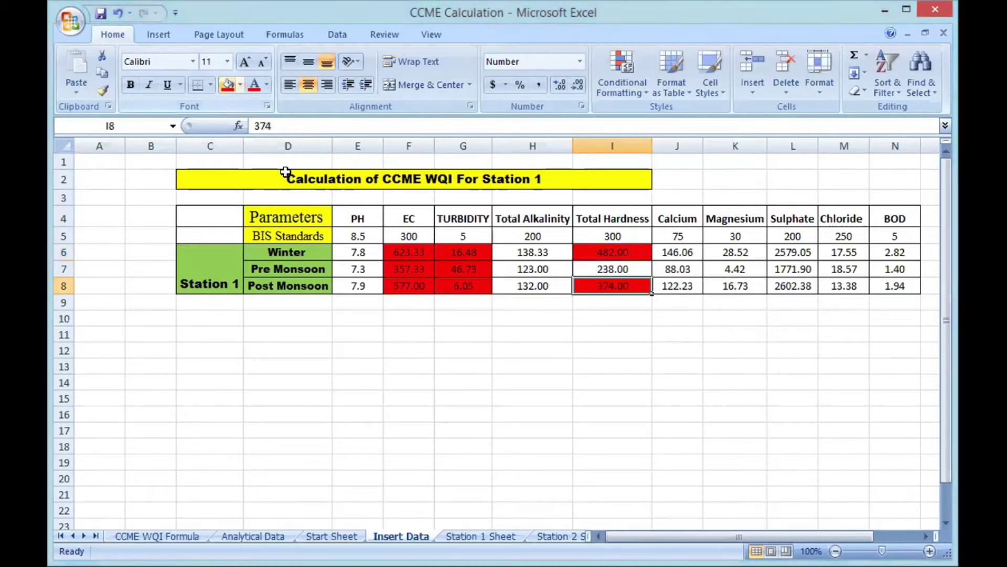
# Fill the three seasonal Calcium values and the three Sulphate values with red
pyautogui.click(677, 252)
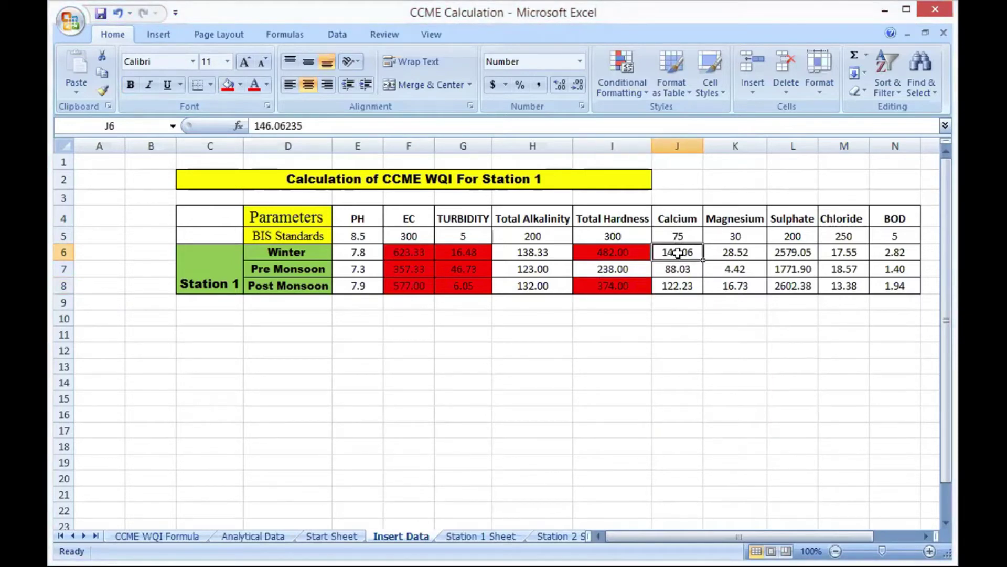
pyautogui.click(222, 87)
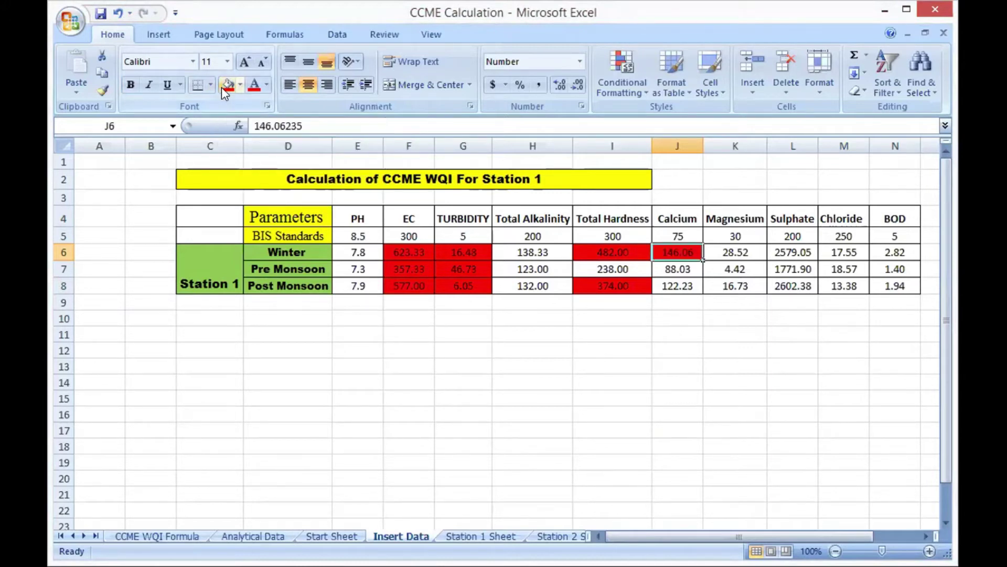
pyautogui.click(667, 269)
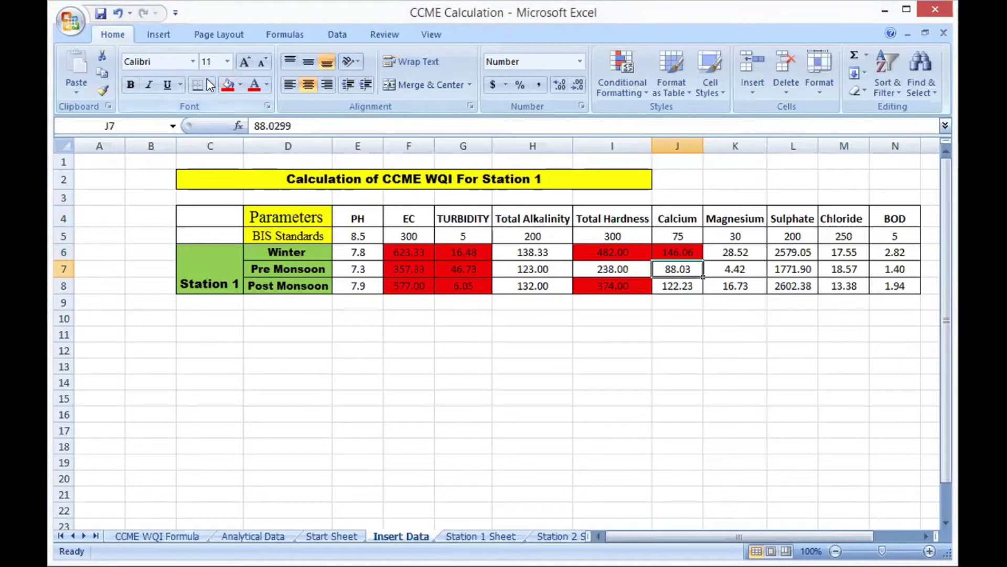
pyautogui.click(225, 88)
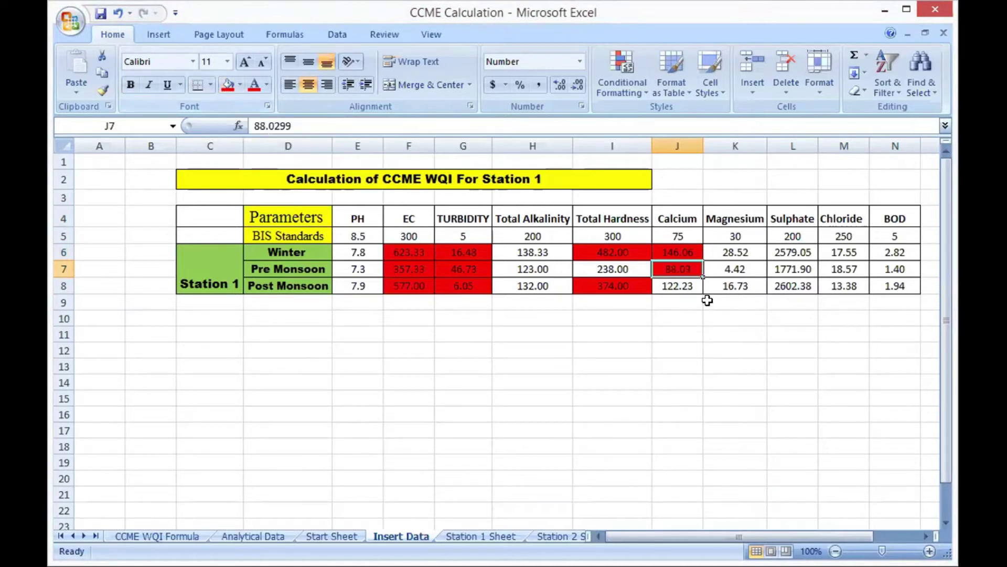
pyautogui.click(677, 283)
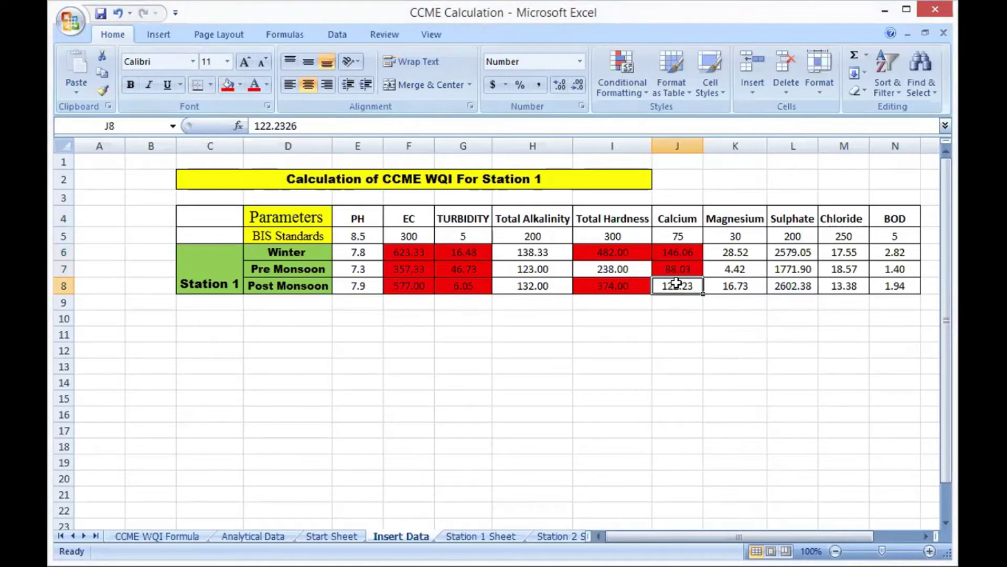
pyautogui.click(226, 88)
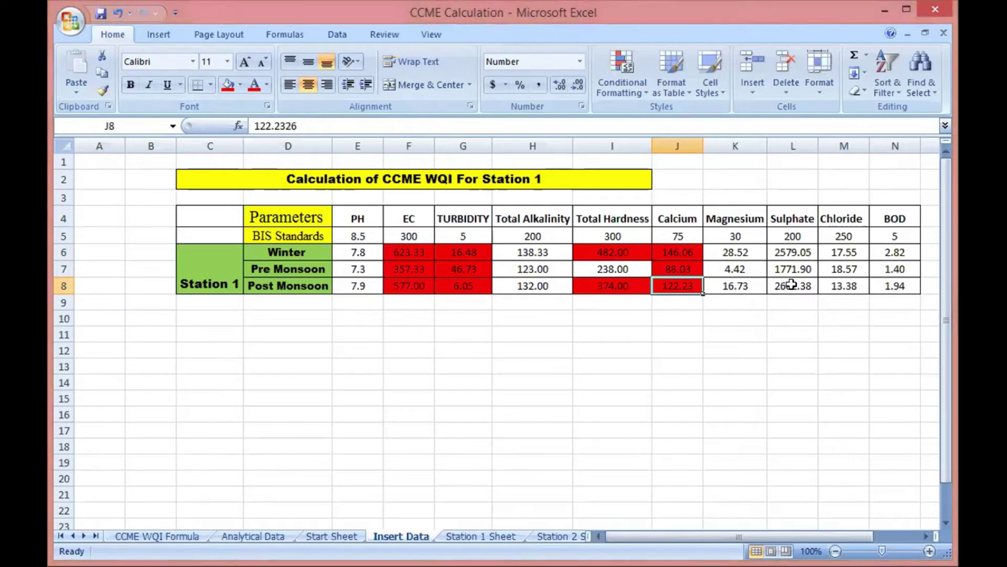
pyautogui.moveTo(793, 246); pyautogui.dragTo(792, 286)
pyautogui.click(231, 89)
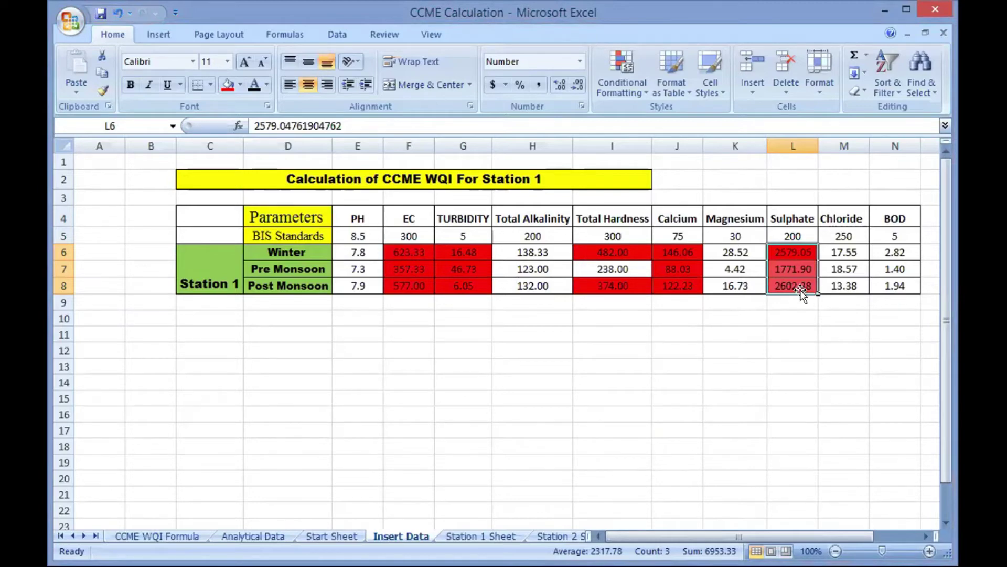
# Review the Station 1 seasonal values on the Analytical Data sheet by selecting E9:G18
pyautogui.click(472, 536)
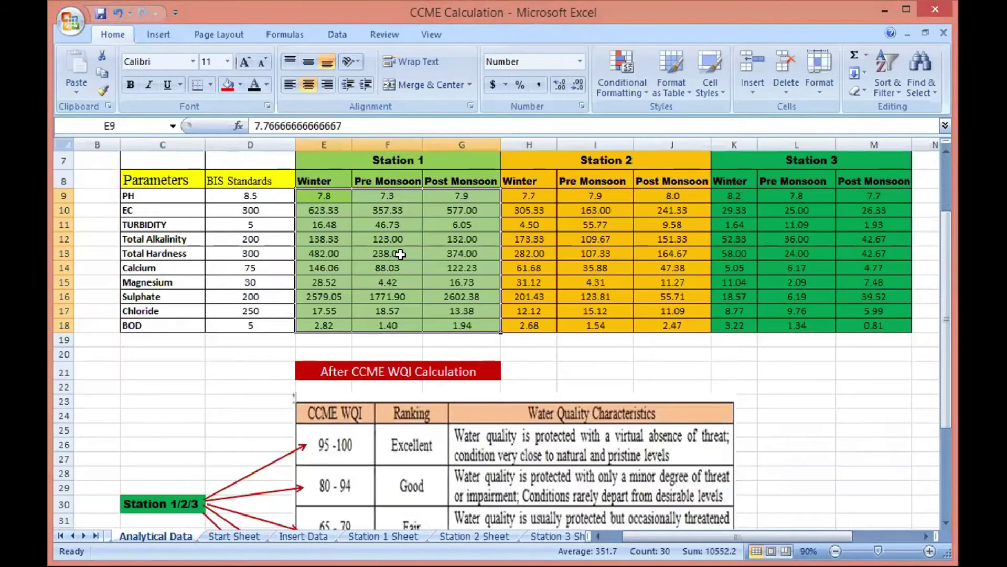
pyautogui.click(258, 356)
pyautogui.moveTo(318, 193); pyautogui.dragTo(447, 322)
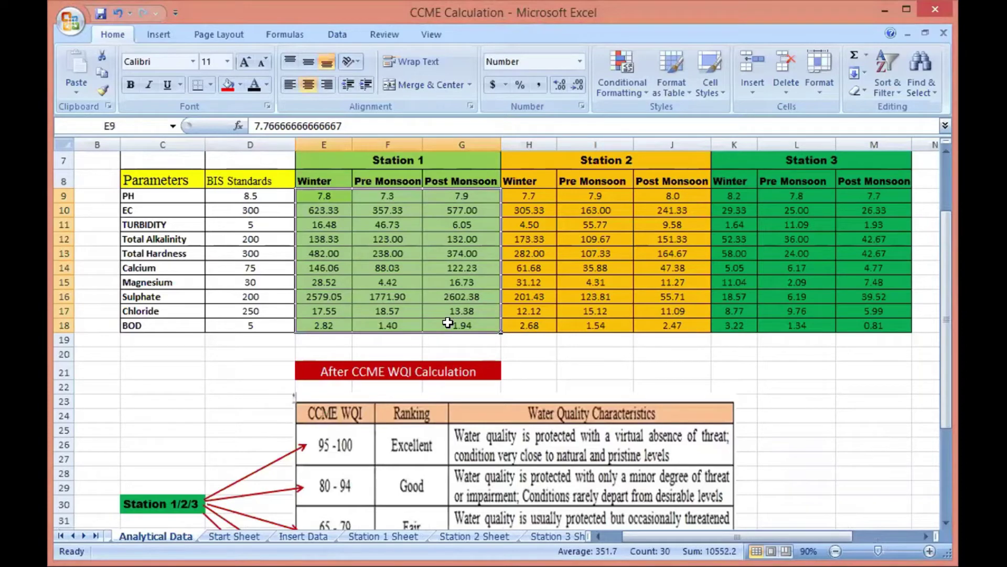
# On the Station 1 Sheet, enter 5 as the number of failed variables (X) and 10 as the total number of variables (Y)
pyautogui.click(383, 536)
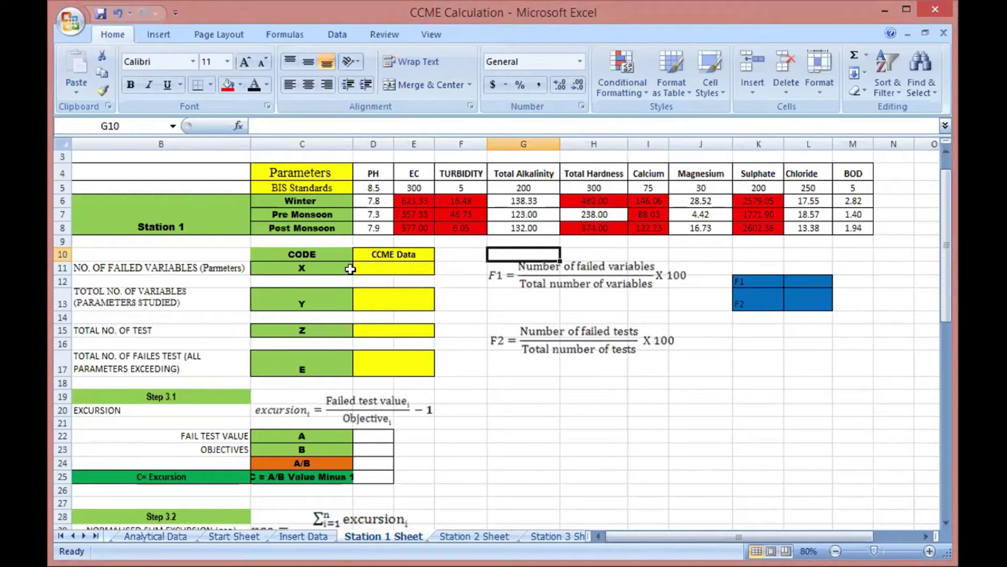
pyautogui.click(394, 267)
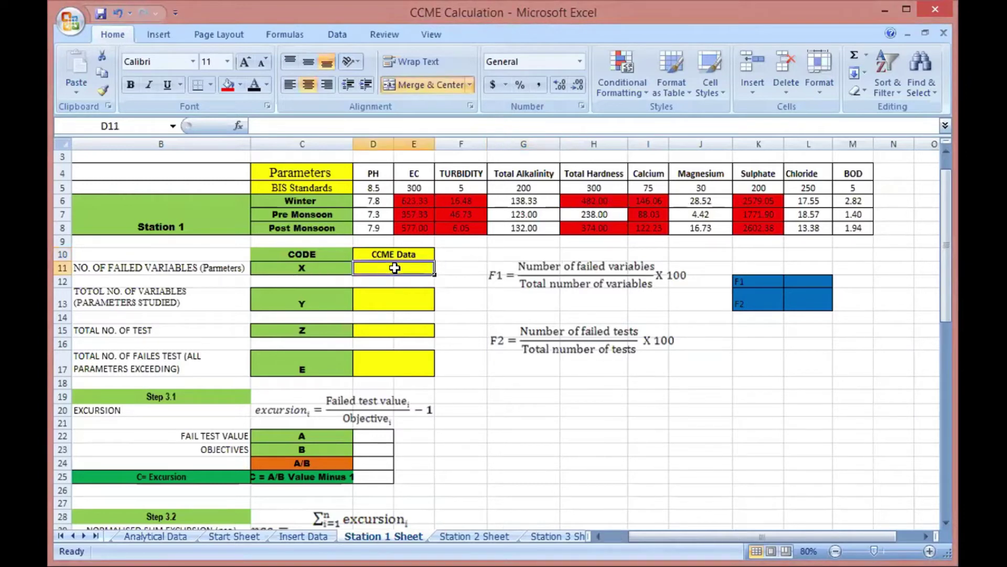
pyautogui.write('5')
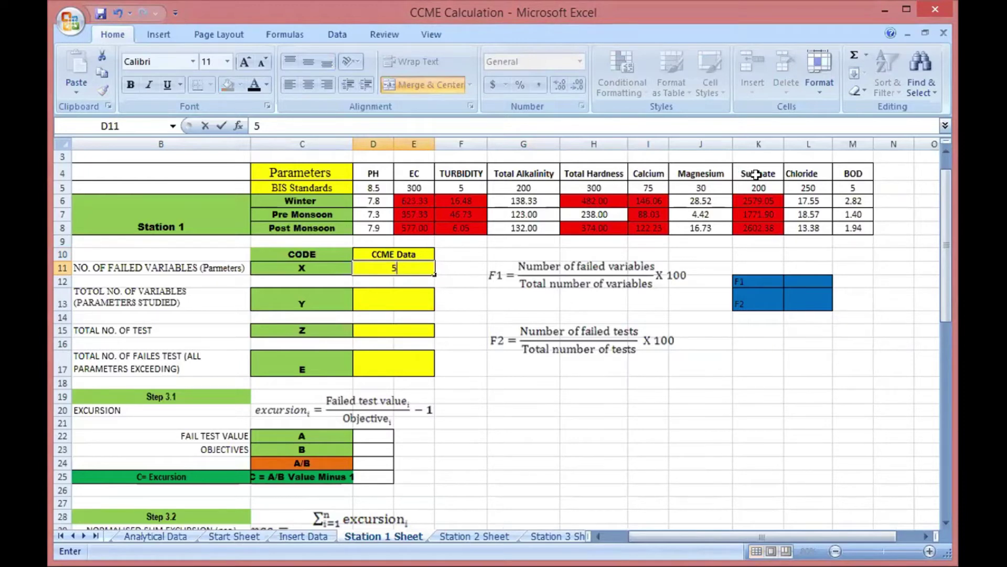
pyautogui.click(399, 303)
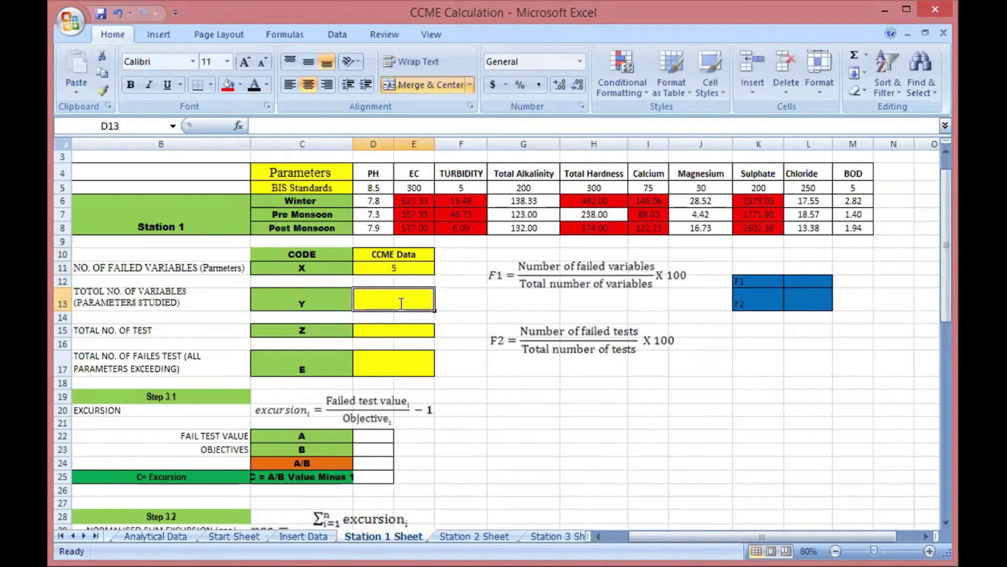
pyautogui.write('10')
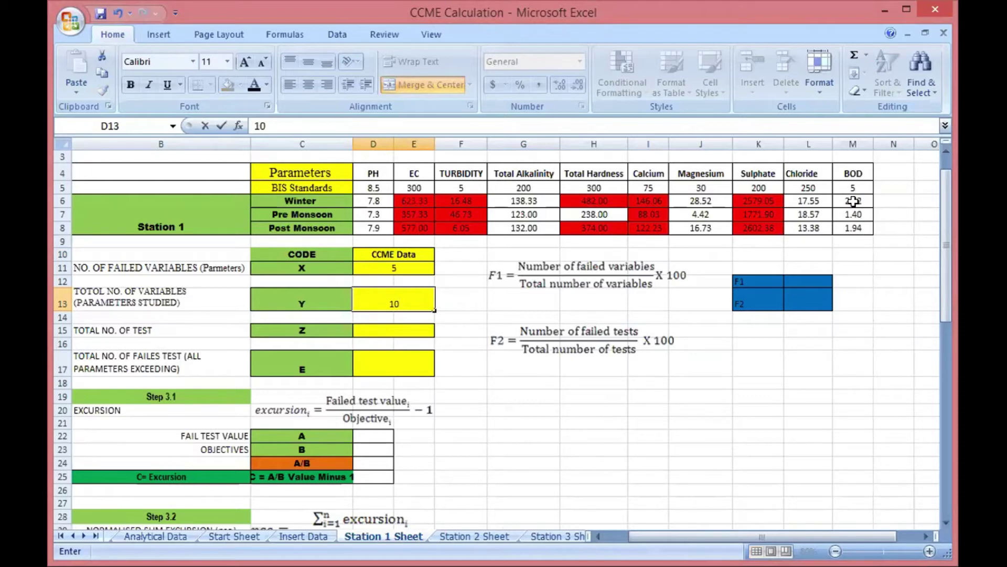
# Enter 30 as the total number of tests (Z) and 14 as the total number of failed tests (E)
pyautogui.click(403, 362)
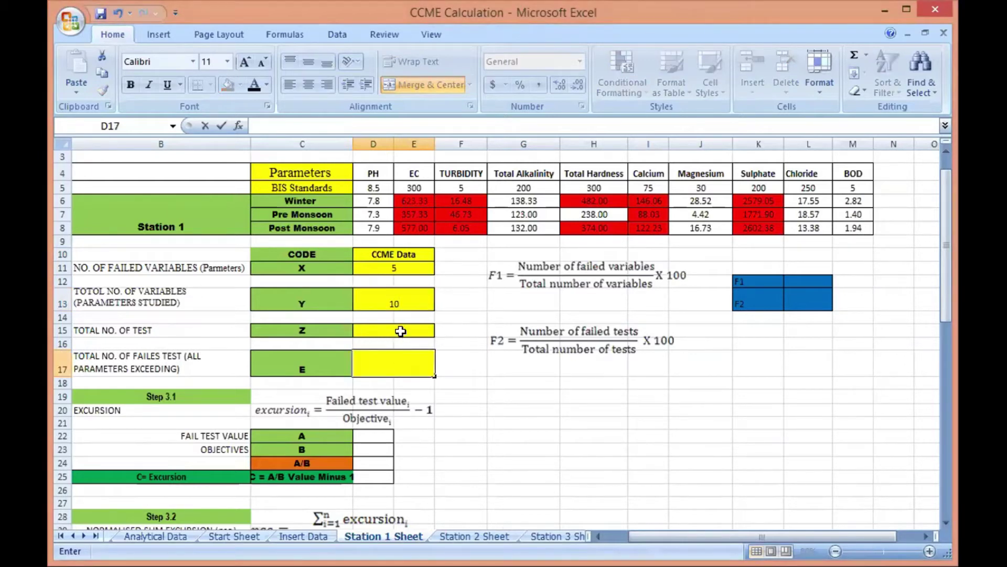
pyautogui.click(401, 331)
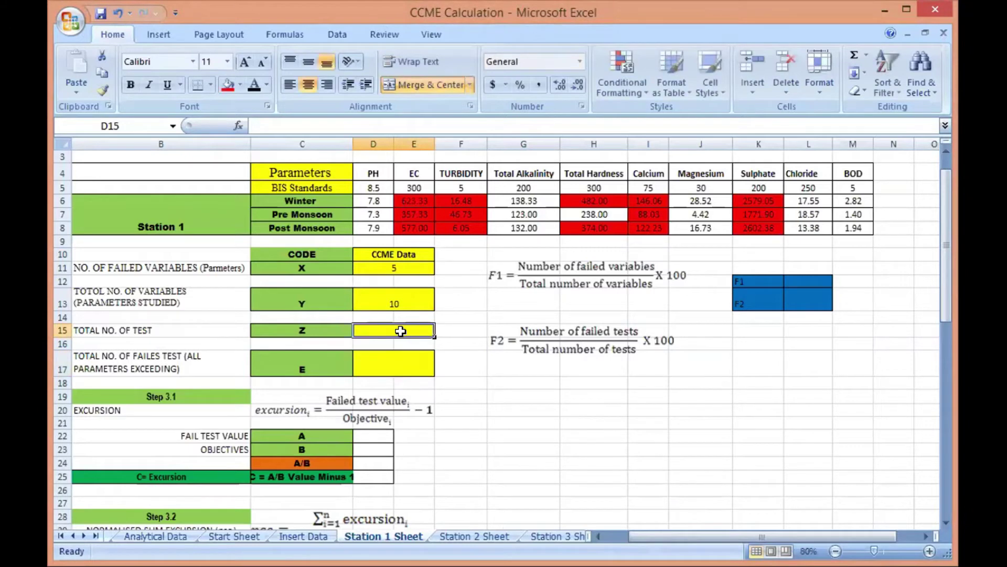
pyautogui.write('30')
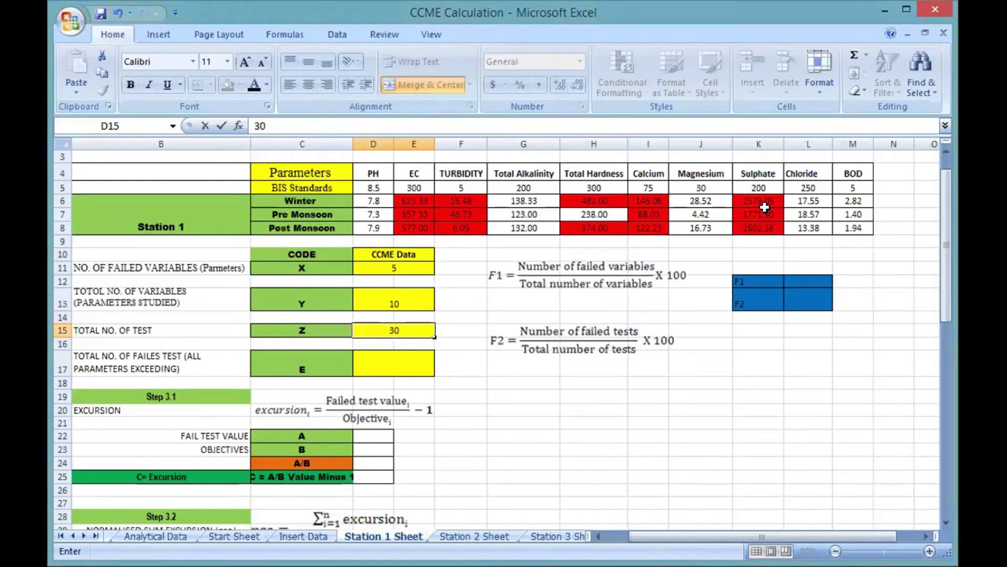
pyautogui.click(389, 366)
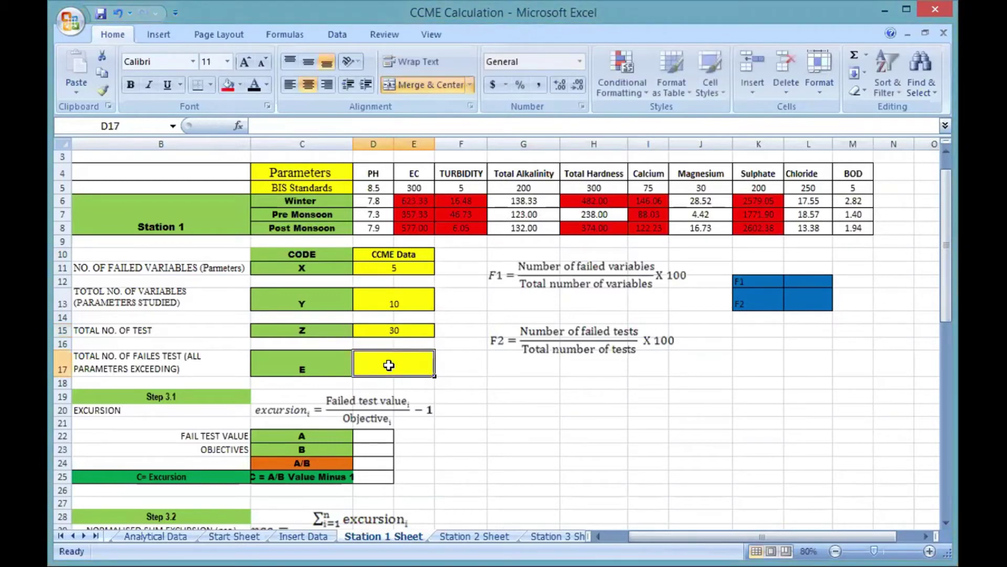
pyautogui.write('14')
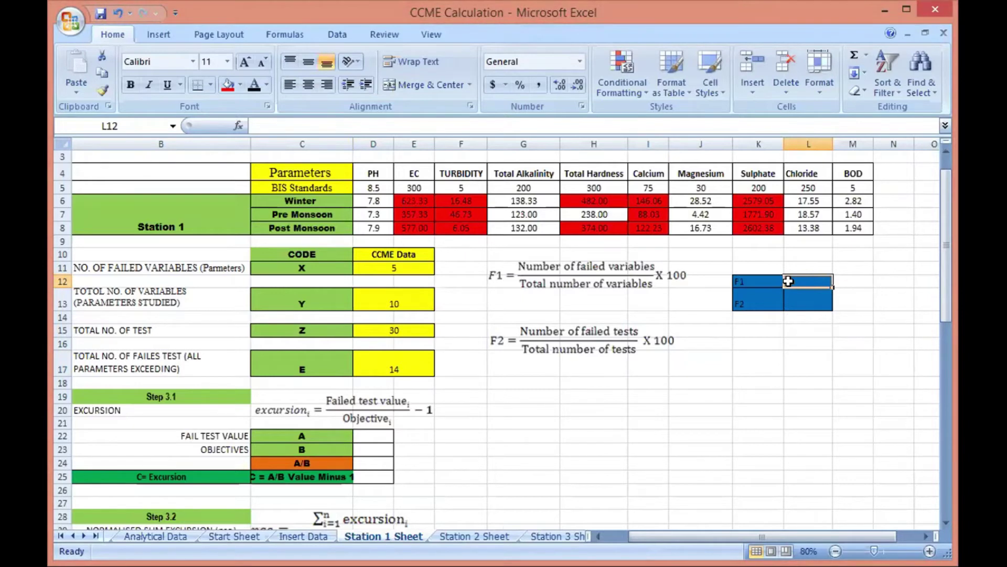
# Calculate F1 in cell L12 with the formula =D11/D13*100
pyautogui.write('=')
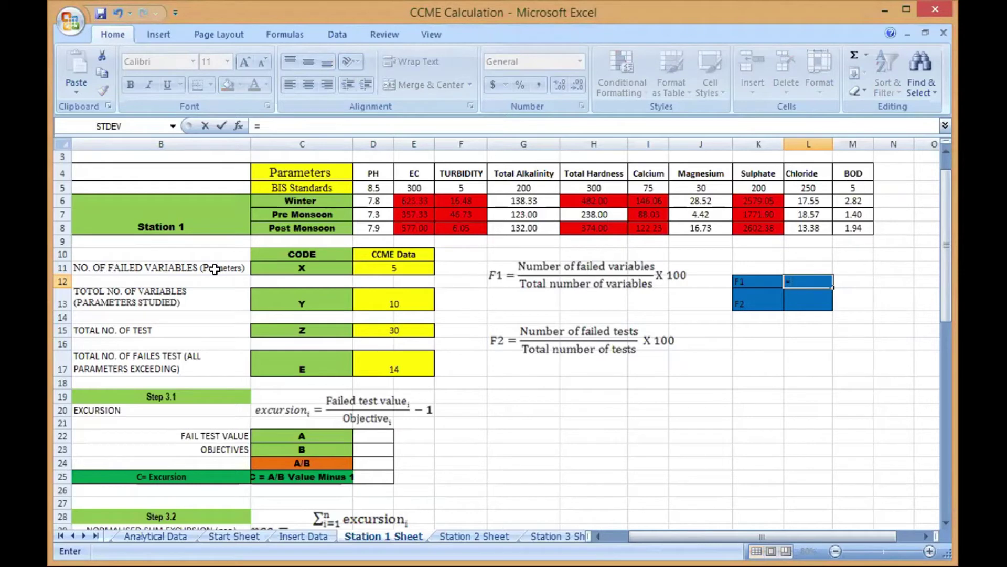
pyautogui.click(394, 266)
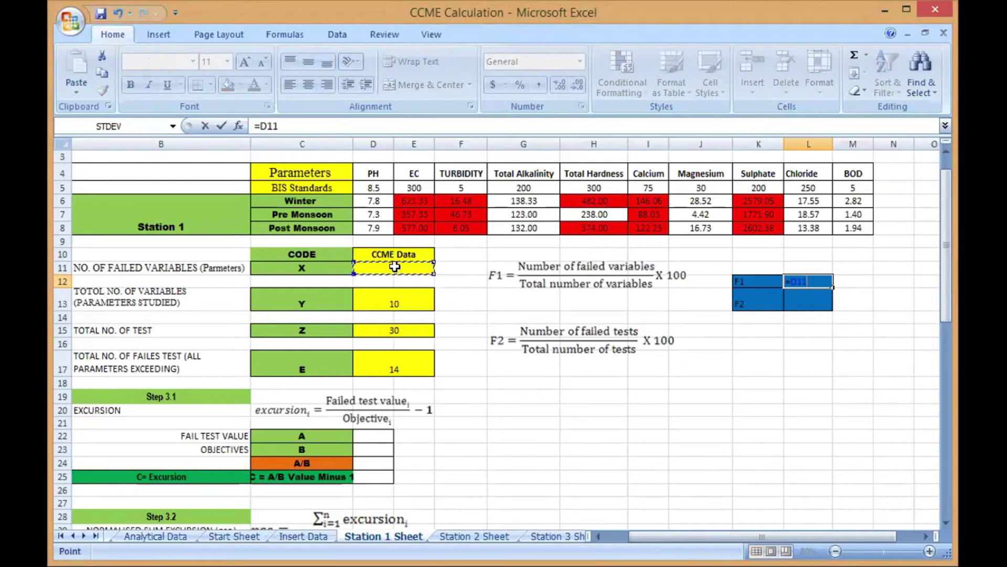
pyautogui.write('/')
pyautogui.click(392, 303)
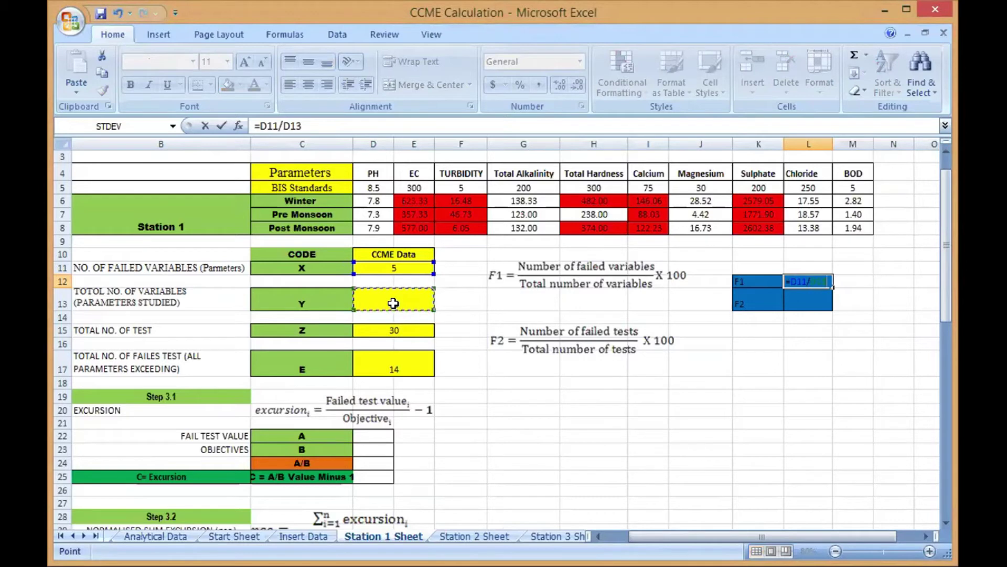
pyautogui.write('*100')
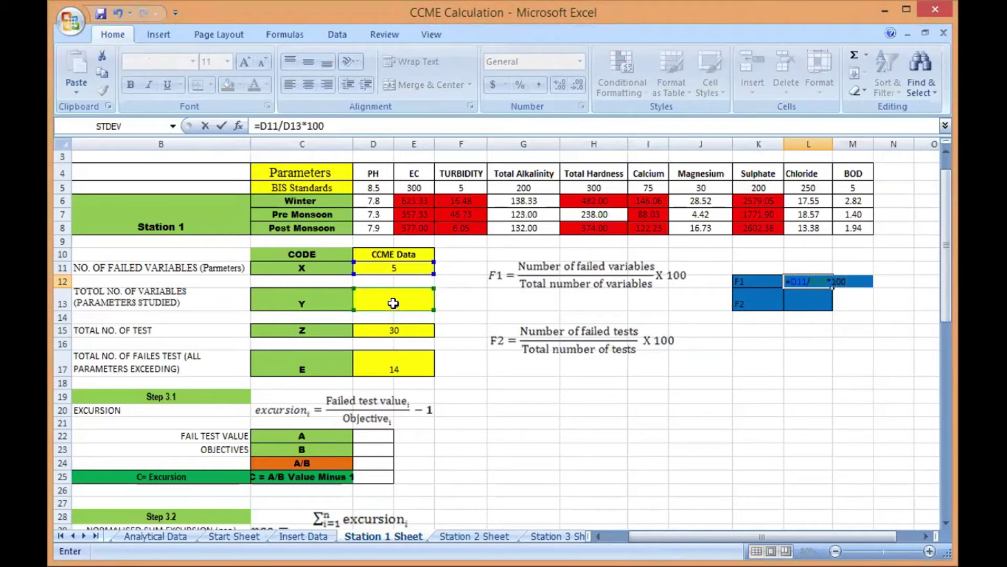
pyautogui.press('Return')
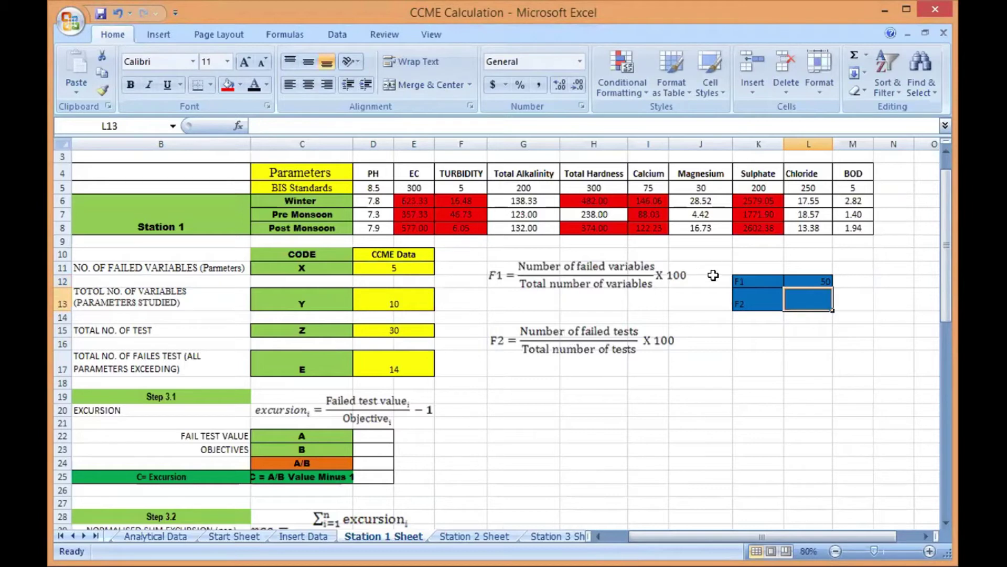
# Change the fill of the F1 and F2 table, K12:L13, to yellow
pyautogui.moveTo(738, 280); pyautogui.dragTo(822, 302)
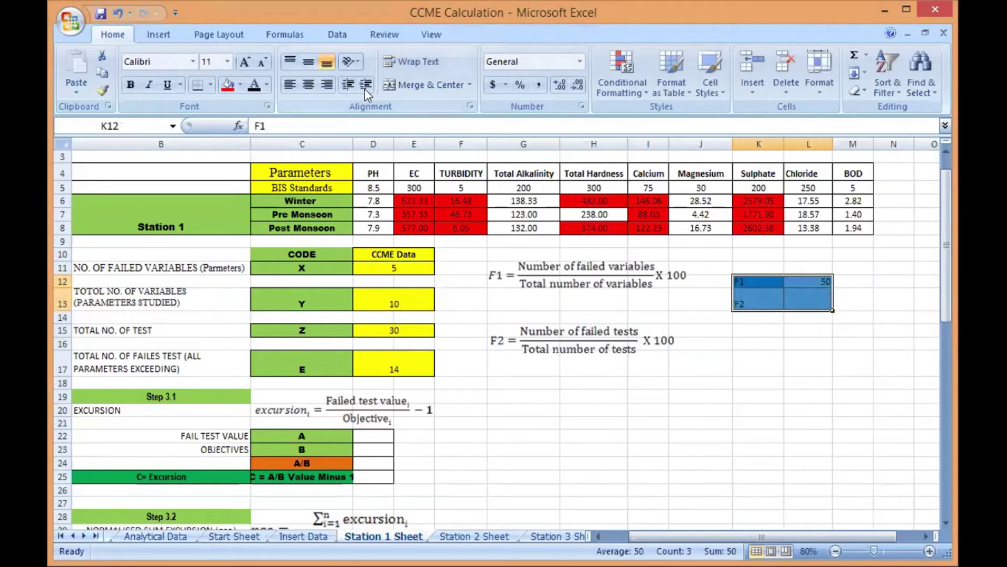
pyautogui.click(236, 86)
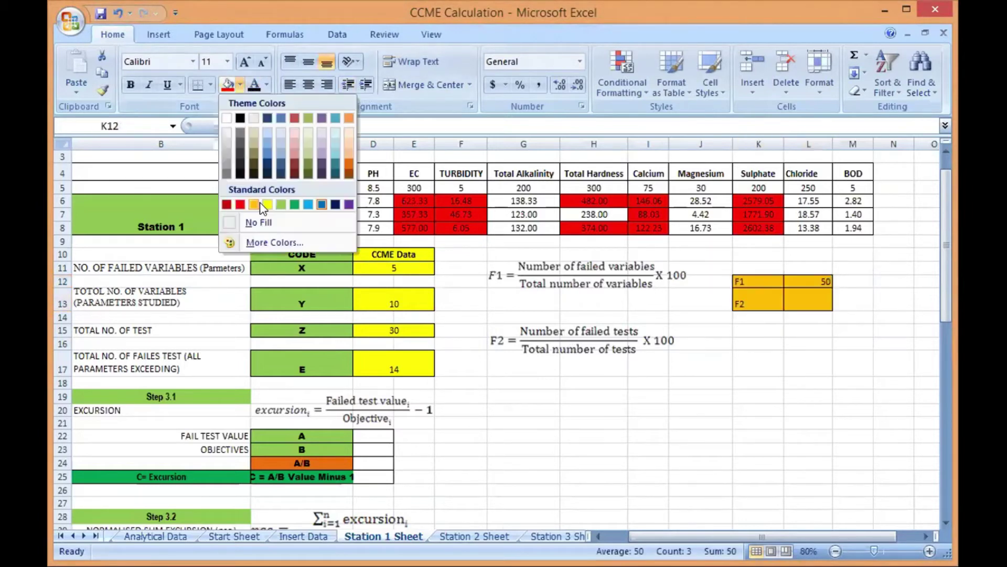
pyautogui.click(263, 204)
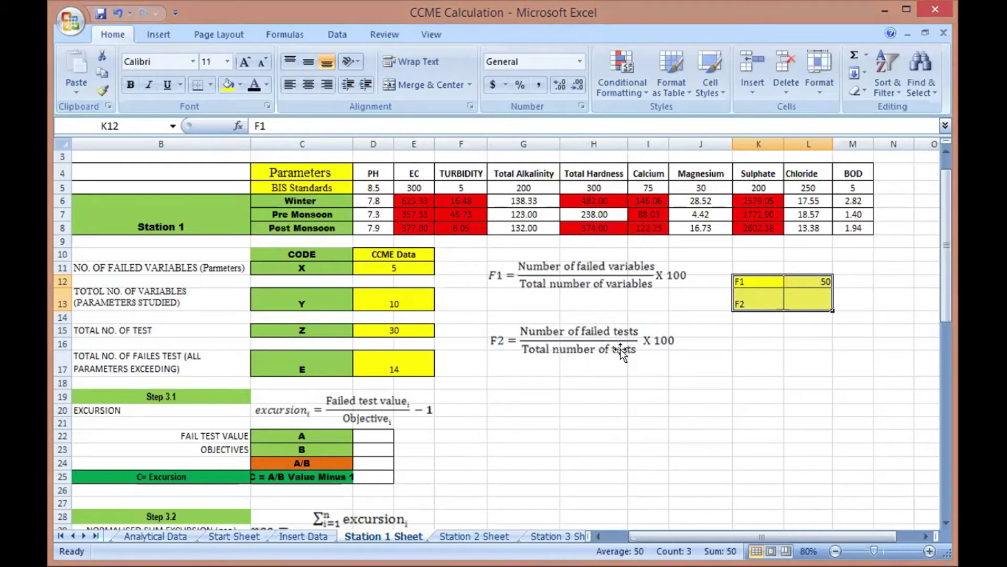
# Calculate F2 in cell L13 with the formula =D17/D15*100
pyautogui.click(797, 303)
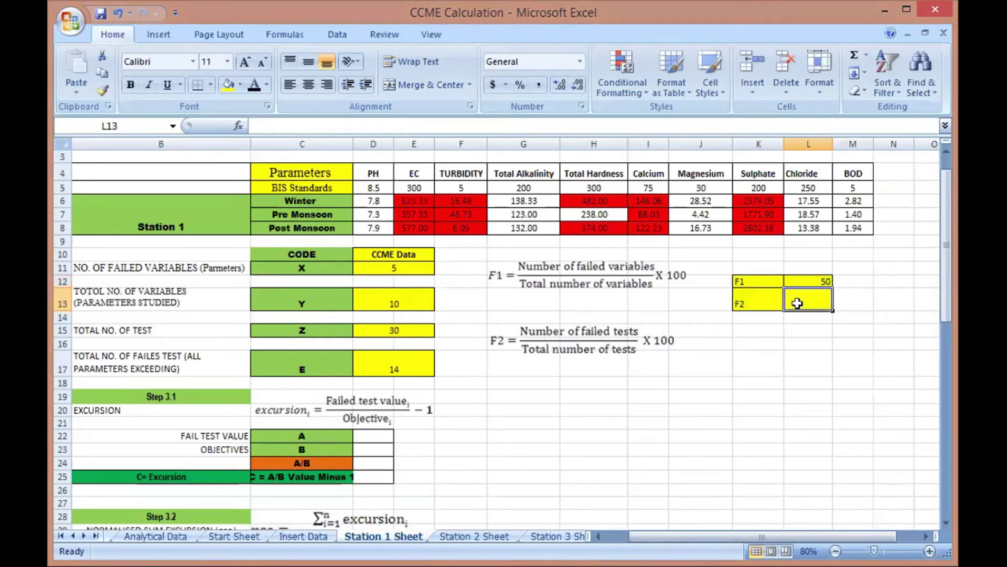
pyautogui.write('=')
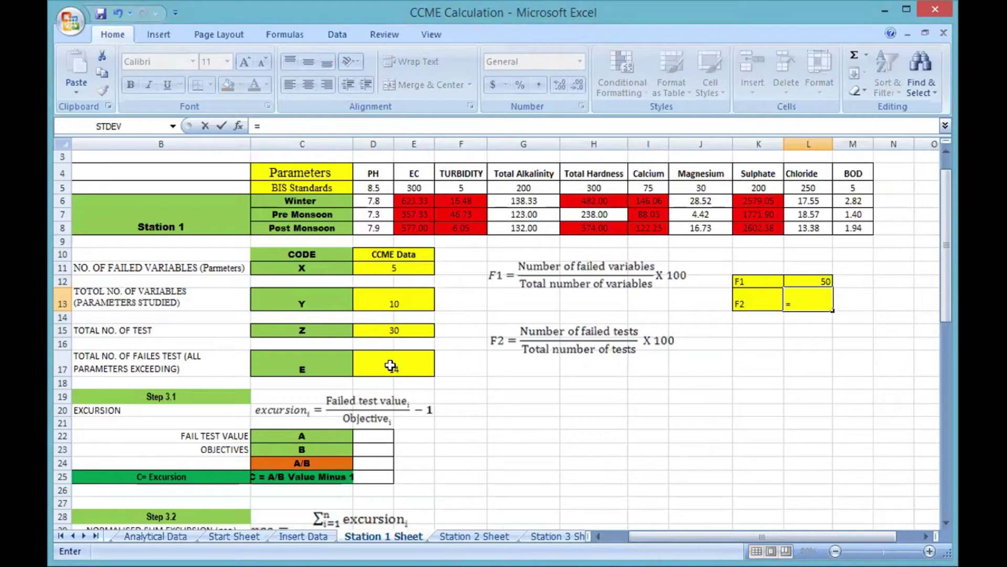
pyautogui.click(371, 366)
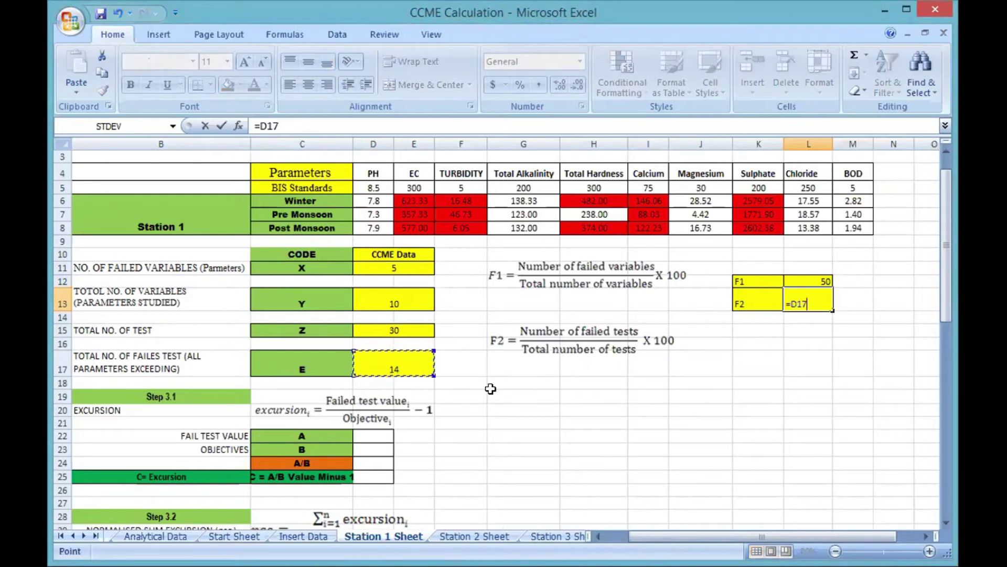
pyautogui.write('/')
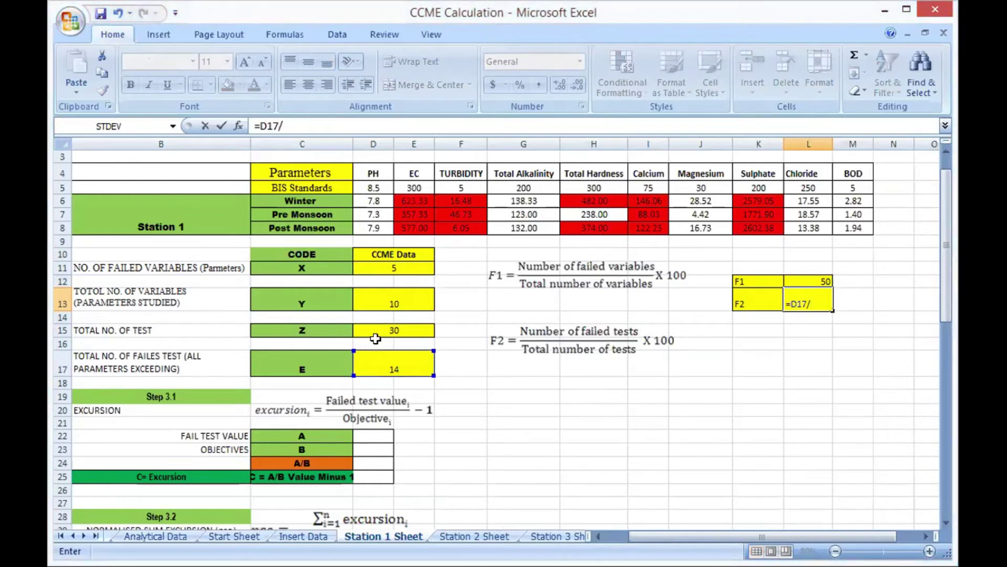
pyautogui.click(396, 332)
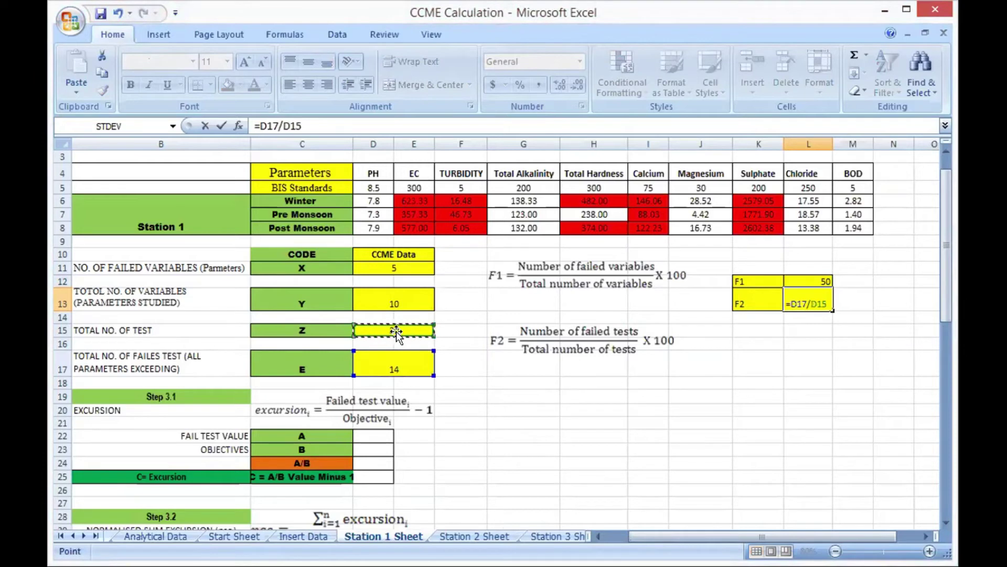
pyautogui.write('*100')
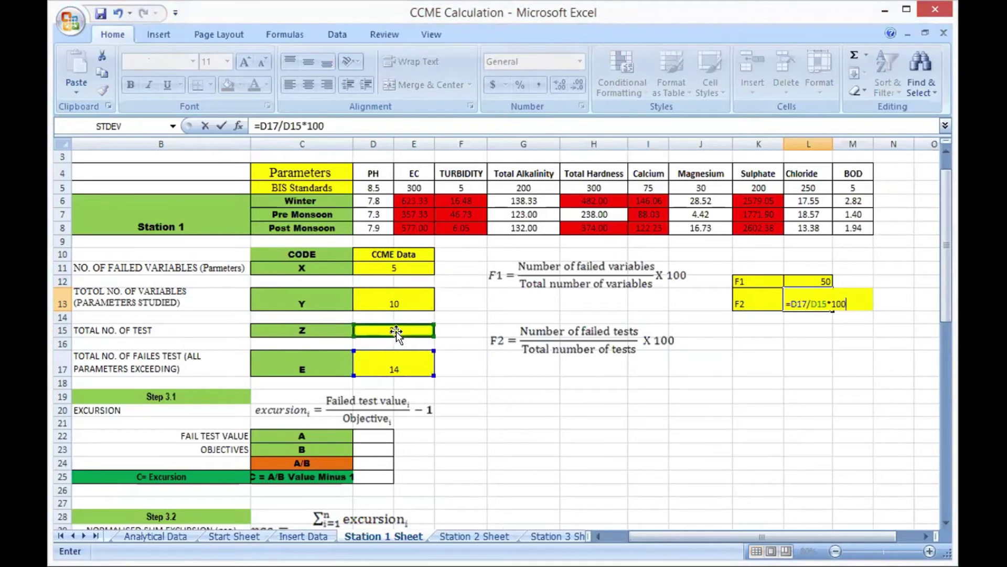
pyautogui.press('Return')
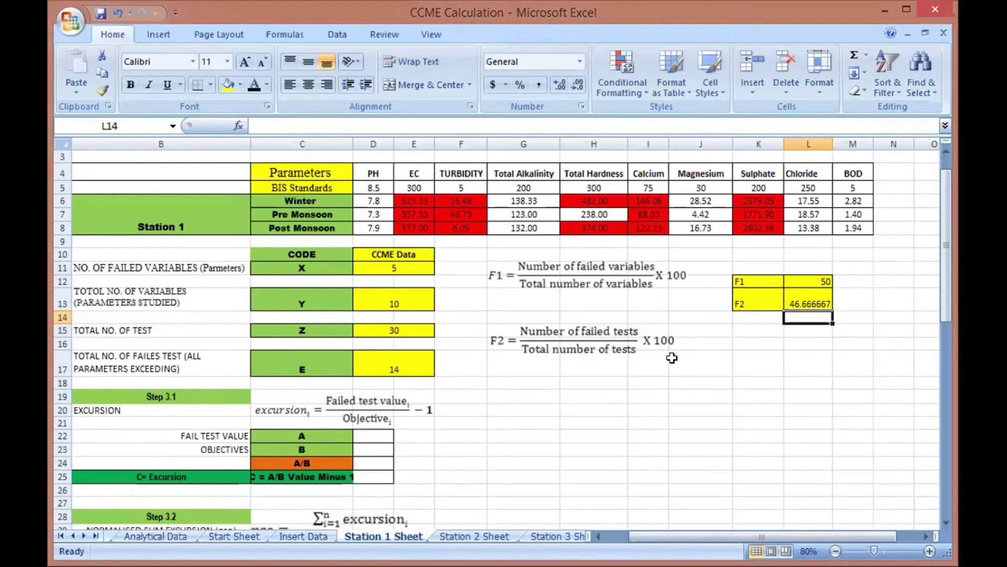
# Copy the three seasonal EC values of Station 1, cells E6:E8
pyautogui.scroll(-2, 673, 358)
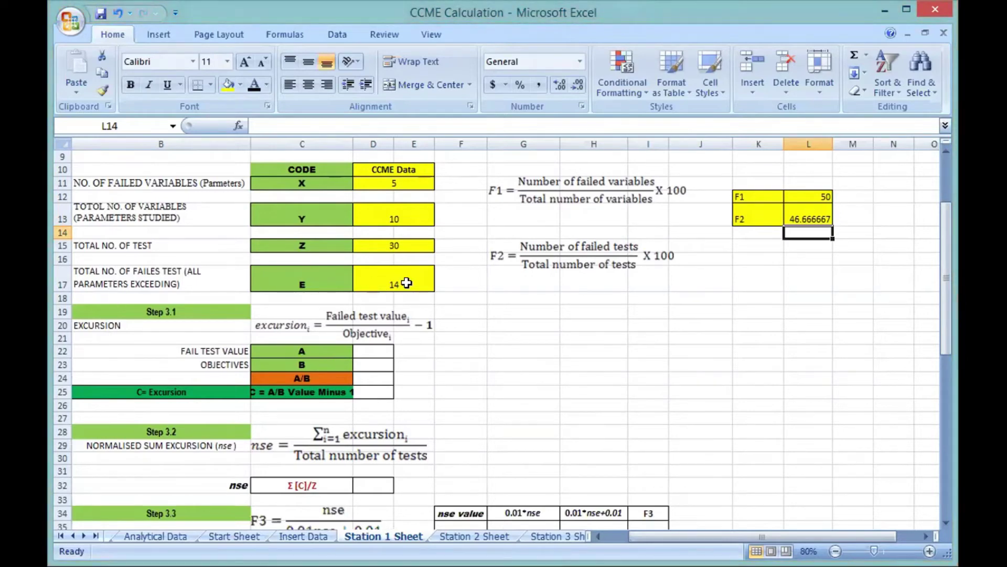
pyautogui.scroll(3, 406, 377)
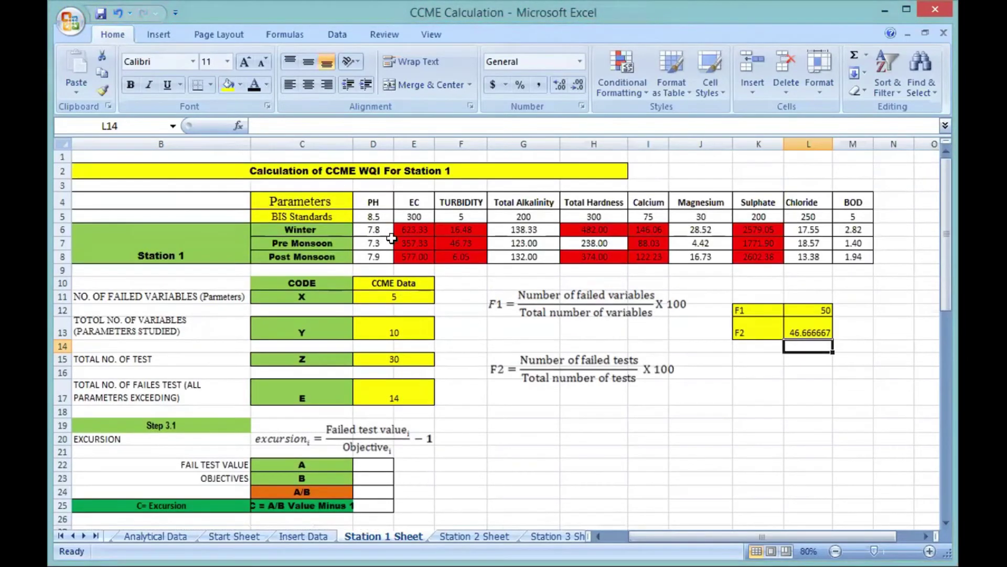
pyautogui.moveTo(407, 224); pyautogui.dragTo(413, 257)
pyautogui.rightClick(410, 240)
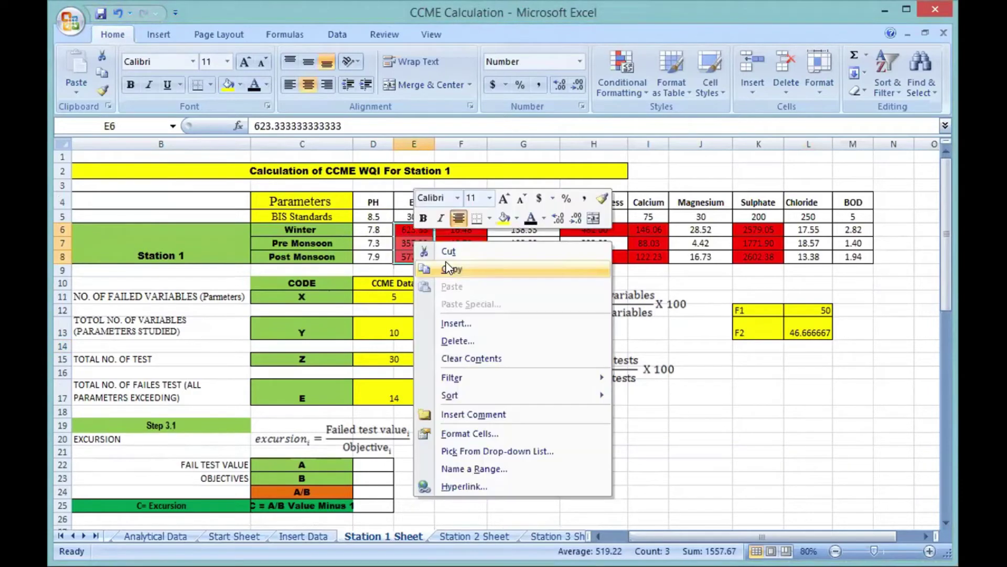
pyautogui.click(449, 268)
# Paste the copied EC values into the Fail Test Value row from cell D22 with Paste Special, as values and transposed
pyautogui.scroll(-2, 389, 362)
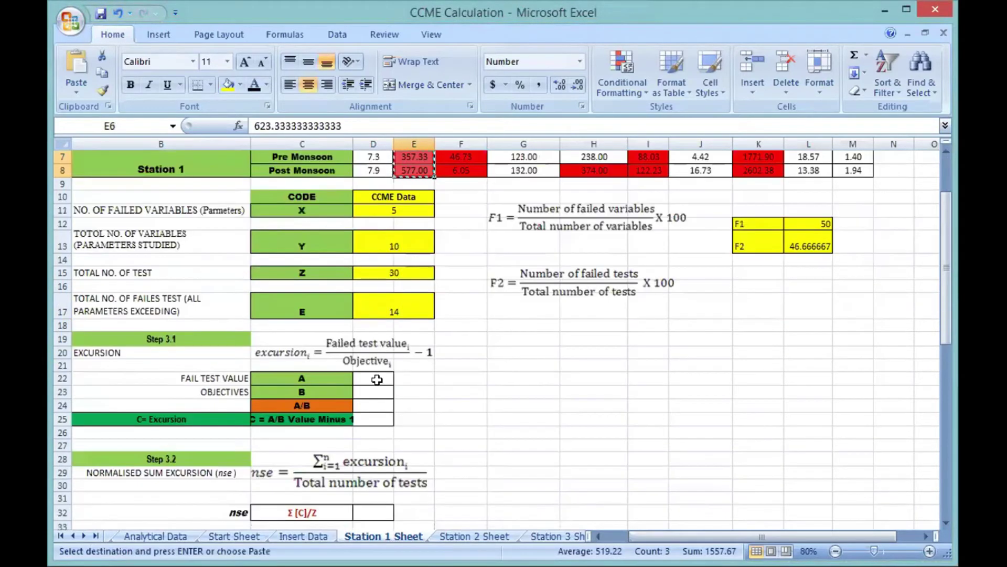
pyautogui.click(376, 378)
pyautogui.rightClick(376, 377)
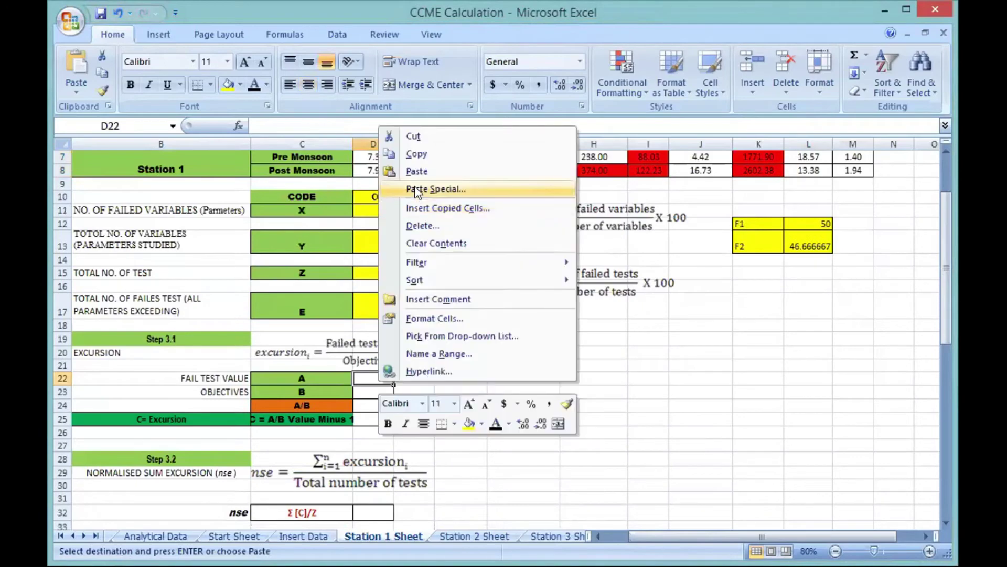
pyautogui.click(416, 189)
pyautogui.click(292, 126)
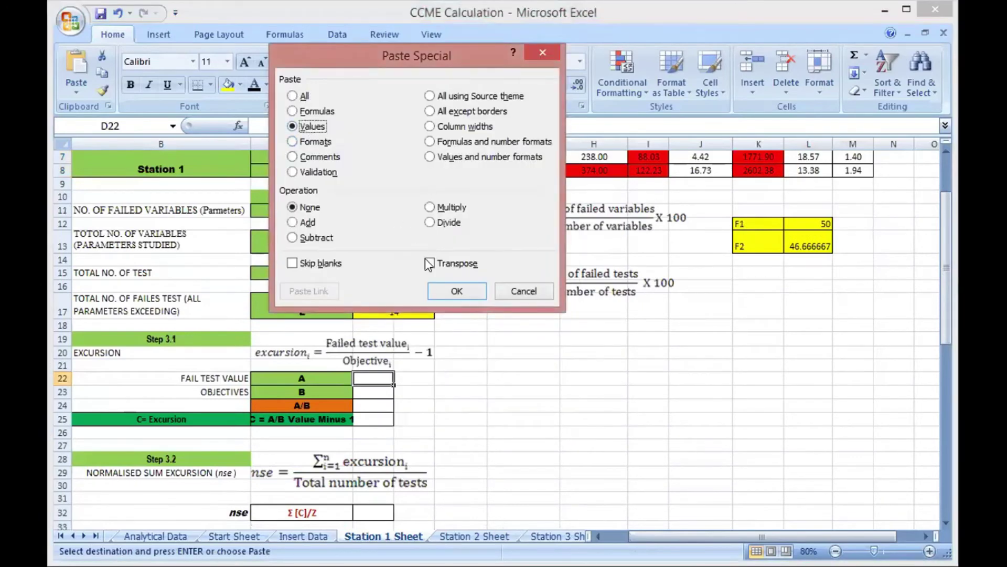
pyautogui.click(429, 263)
pyautogui.click(451, 290)
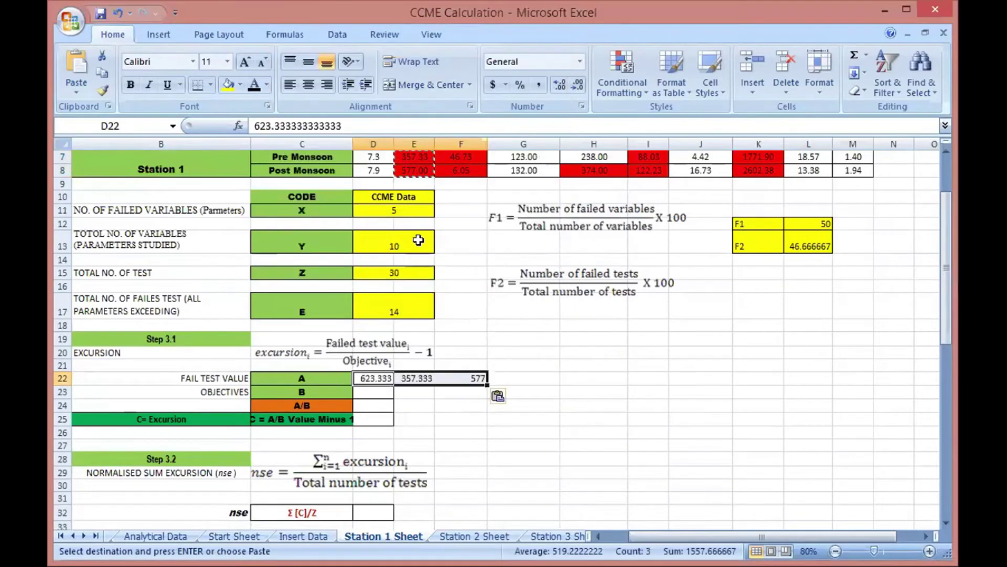
pyautogui.scroll(1, 418, 240)
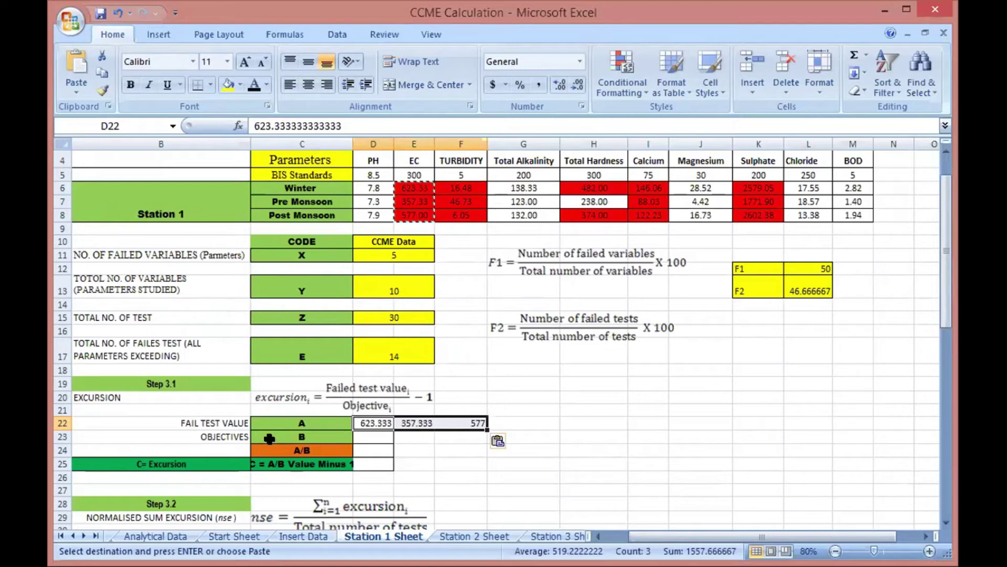
# Enter the EC objective 300 in cells D23:F23 of the Objectives row
pyautogui.click(372, 433)
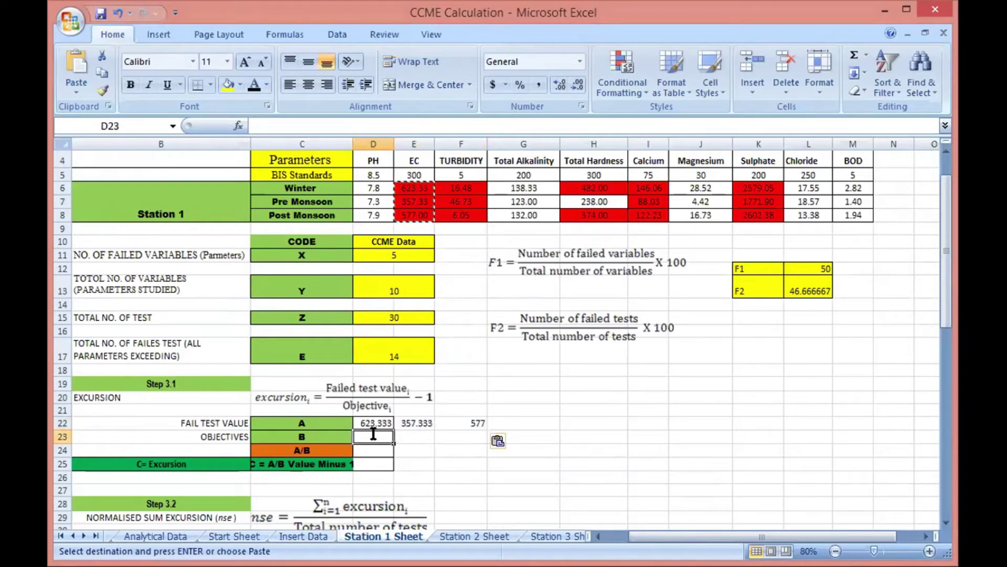
pyautogui.write('300')
pyautogui.press('Tab')
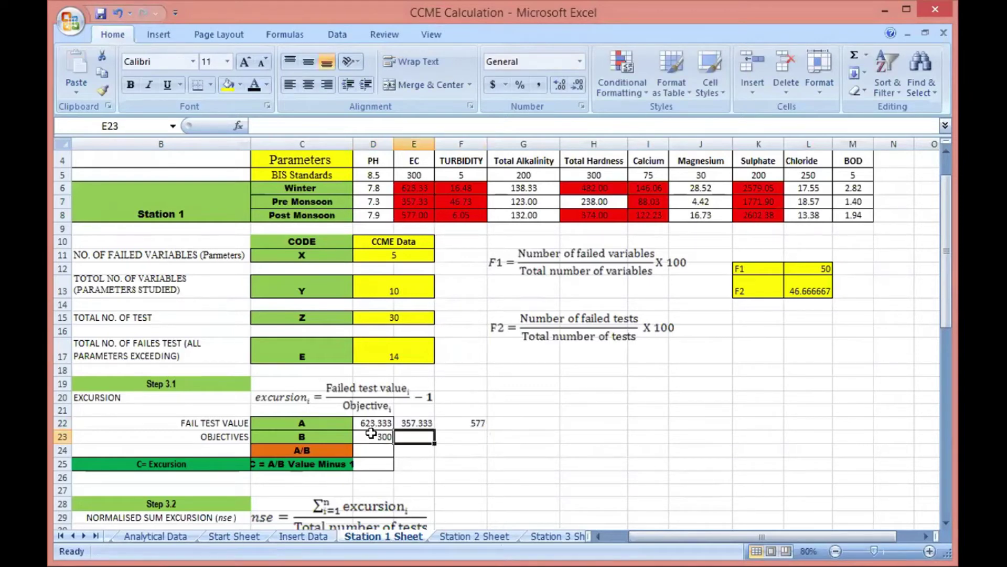
pyautogui.write('300')
pyautogui.press('Tab')
pyautogui.write('300')
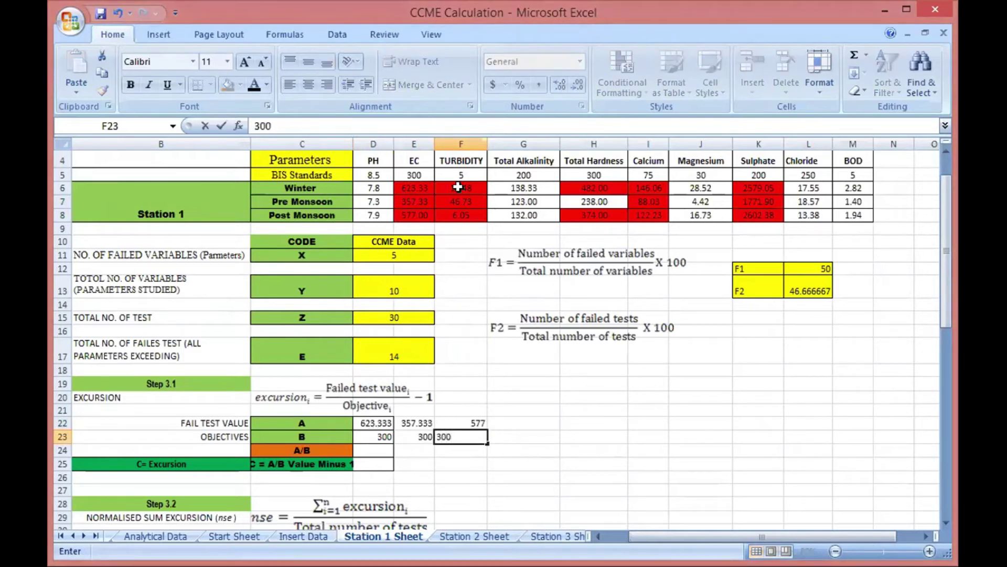
# Copy the three Turbidity values F6:F8 into the Fail Test Value row from cell G22, pasted as transposed values
pyautogui.moveTo(458, 188); pyautogui.dragTo(458, 211)
pyautogui.rightClick(459, 212)
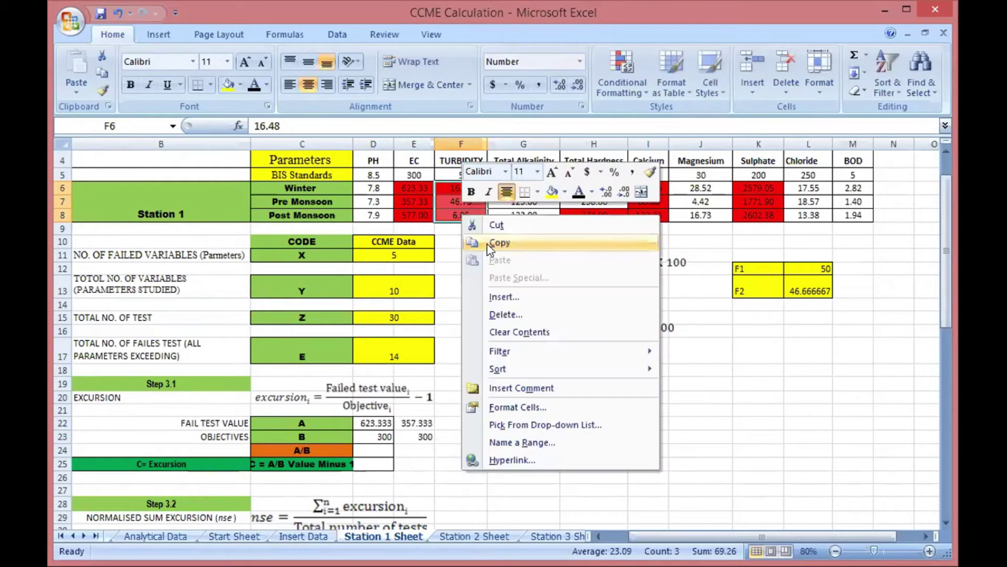
pyautogui.click(487, 243)
pyautogui.click(505, 421)
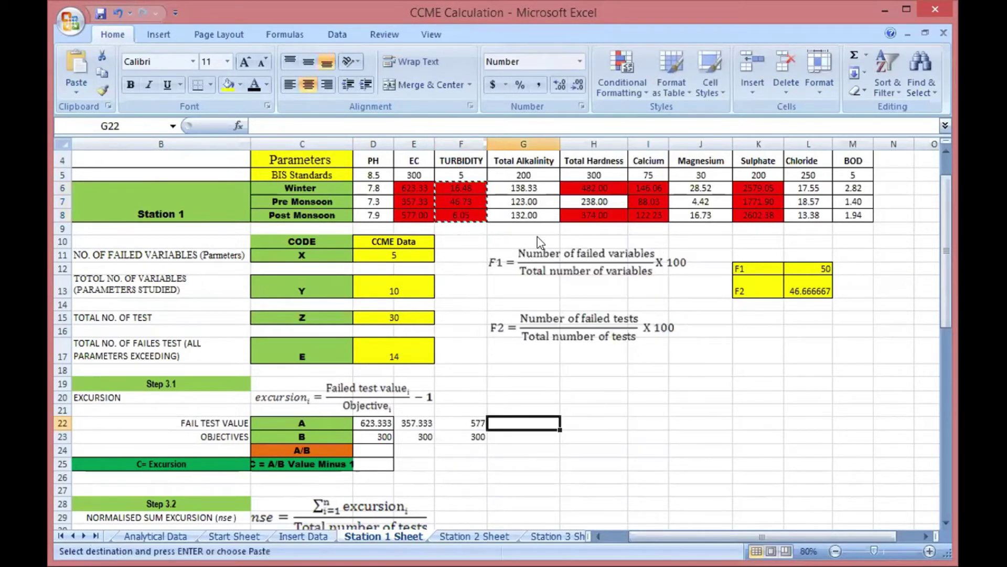
pyautogui.rightClick(522, 423)
pyautogui.click(543, 231)
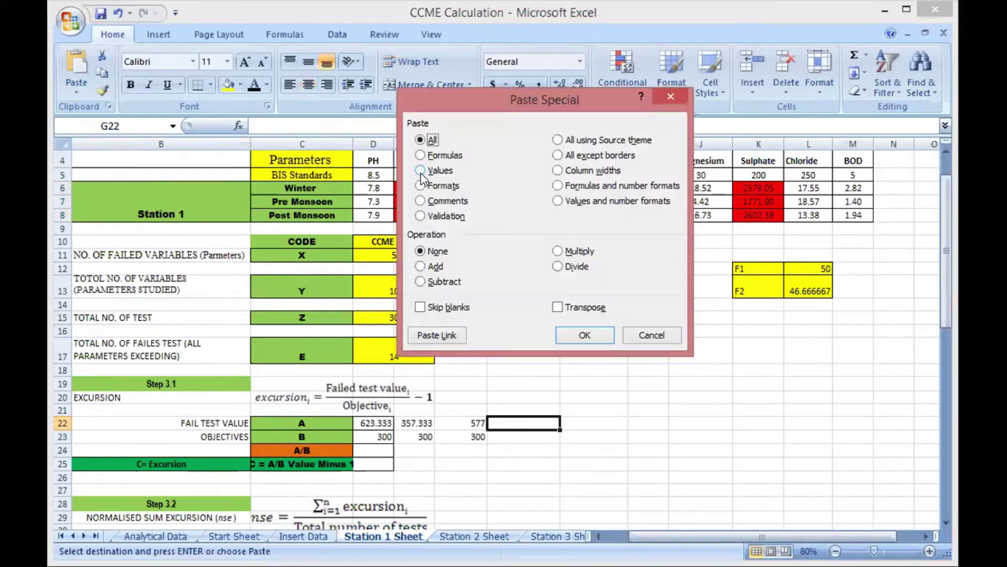
pyautogui.click(420, 171)
pyautogui.click(557, 307)
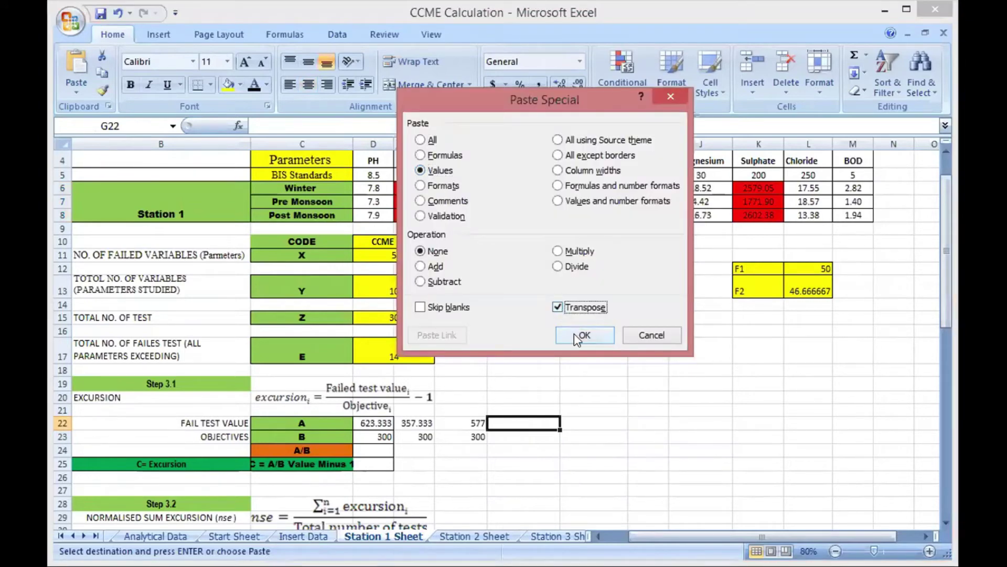
pyautogui.click(582, 335)
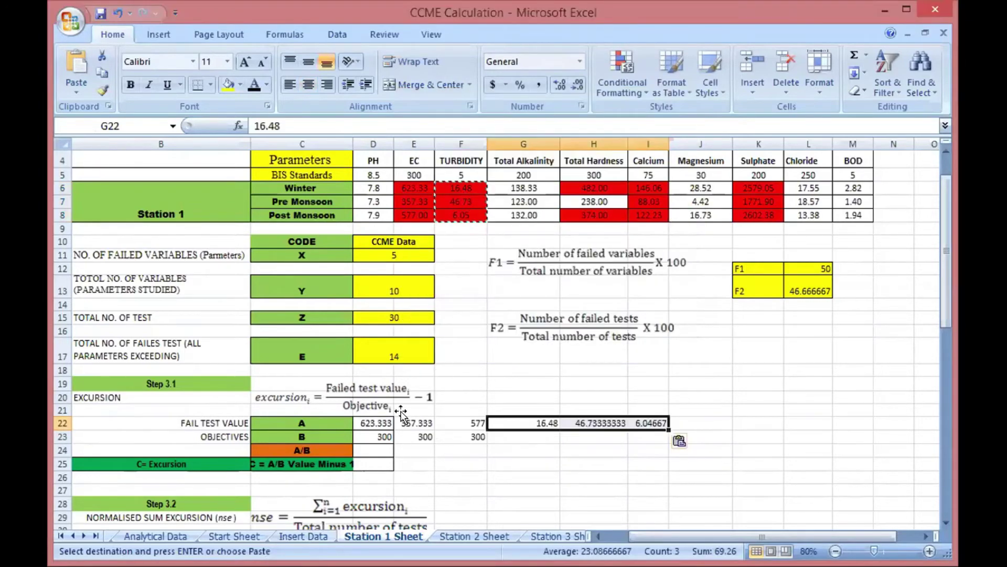
# Enter the Turbidity objective 5 in cells G23:I23 of the Objectives row
pyautogui.click(530, 439)
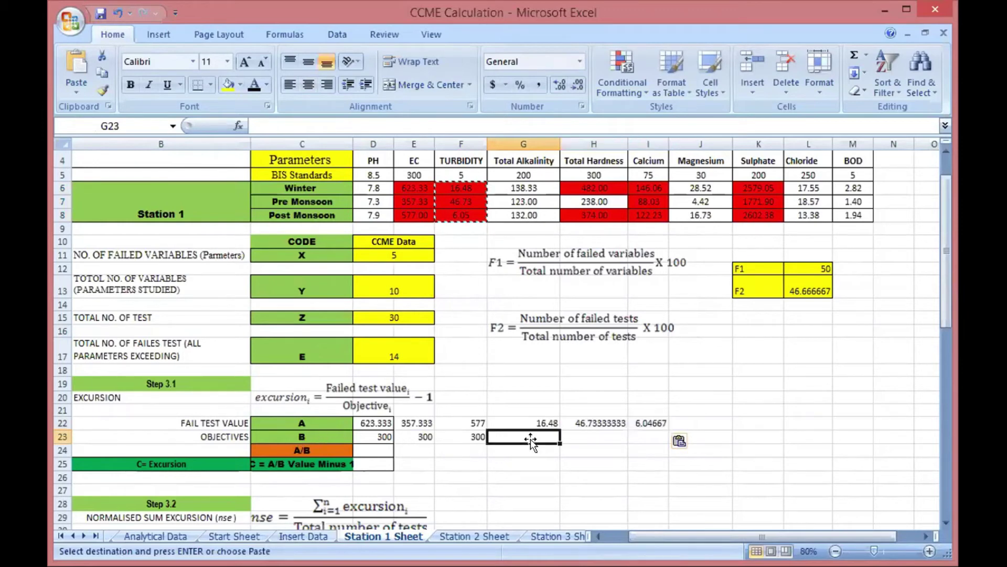
pyautogui.write('5')
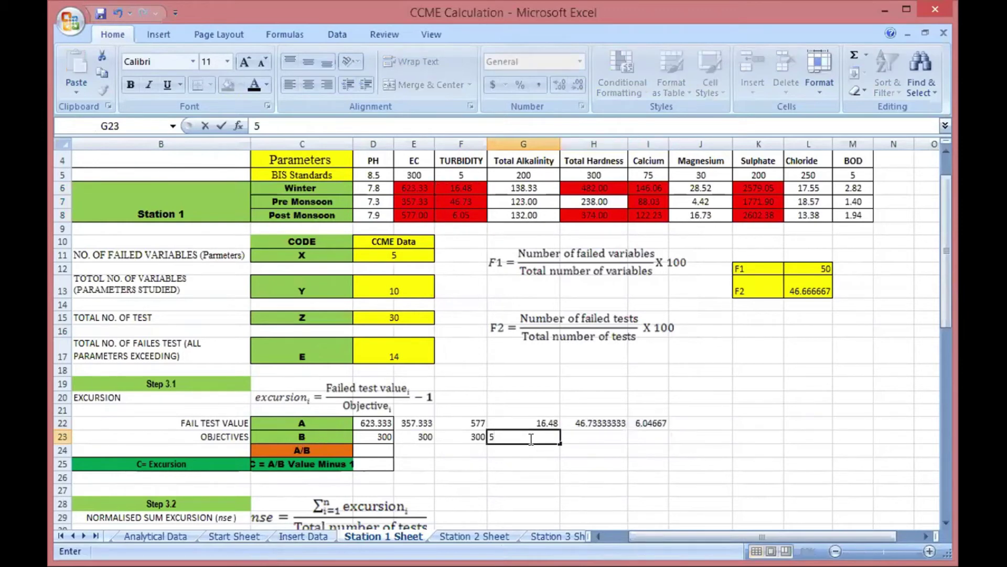
pyautogui.press('Tab')
pyautogui.write('5')
pyautogui.press('Tab')
pyautogui.write('5')
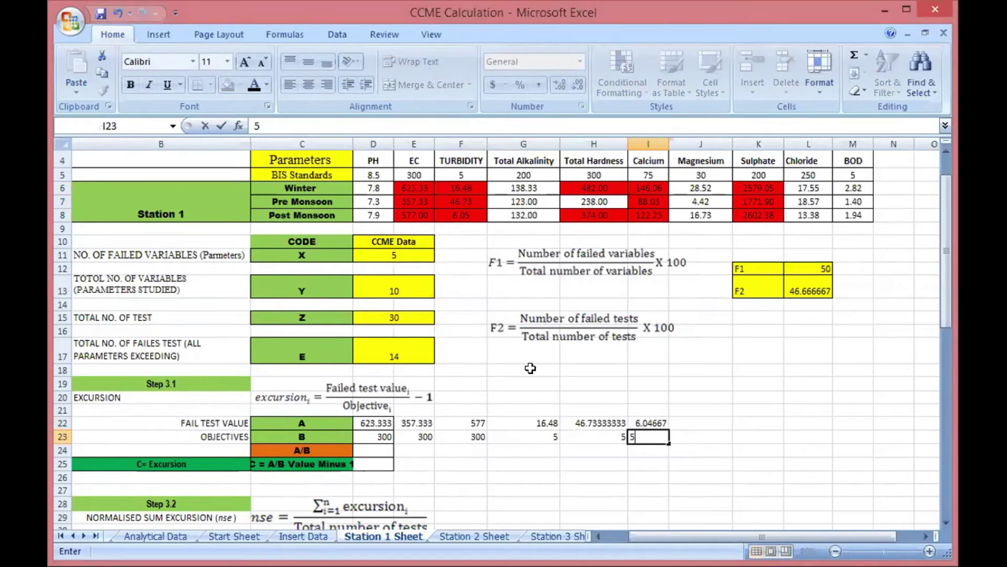
# Copy the Winter Total Hardness value from H6 into Fail Test Value cell J22, pasting values only
pyautogui.click(576, 188)
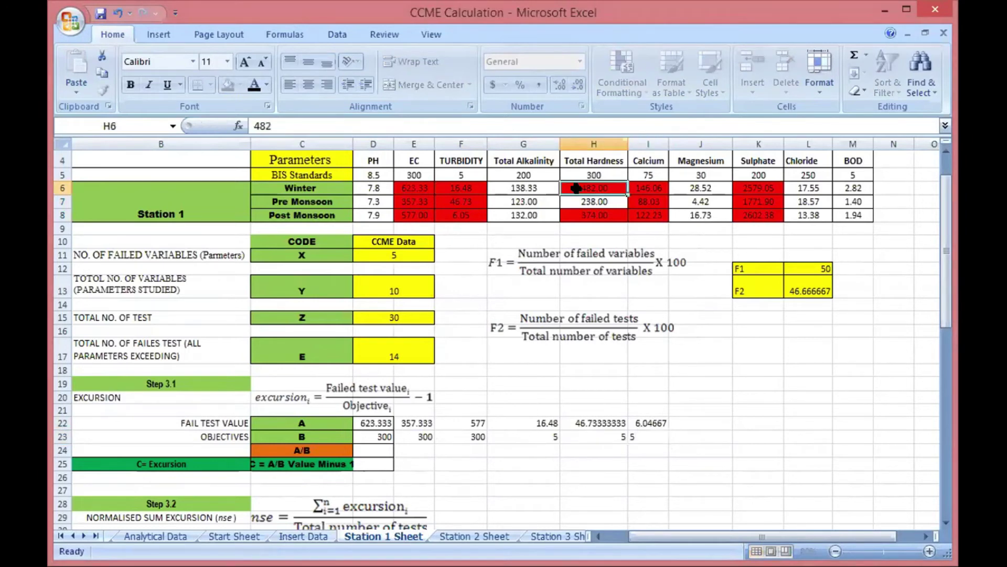
pyautogui.rightClick(576, 187)
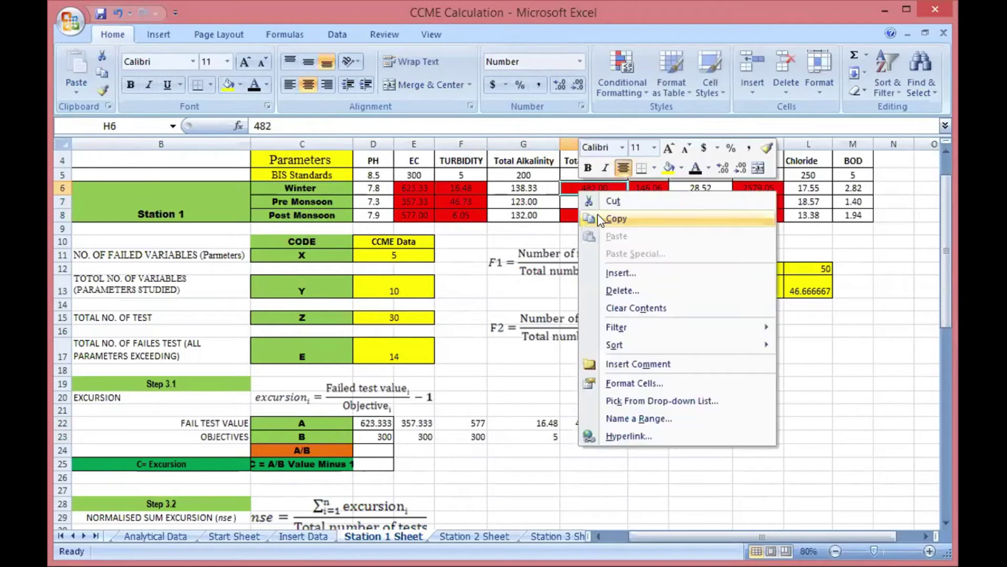
pyautogui.click(597, 215)
pyautogui.click(679, 422)
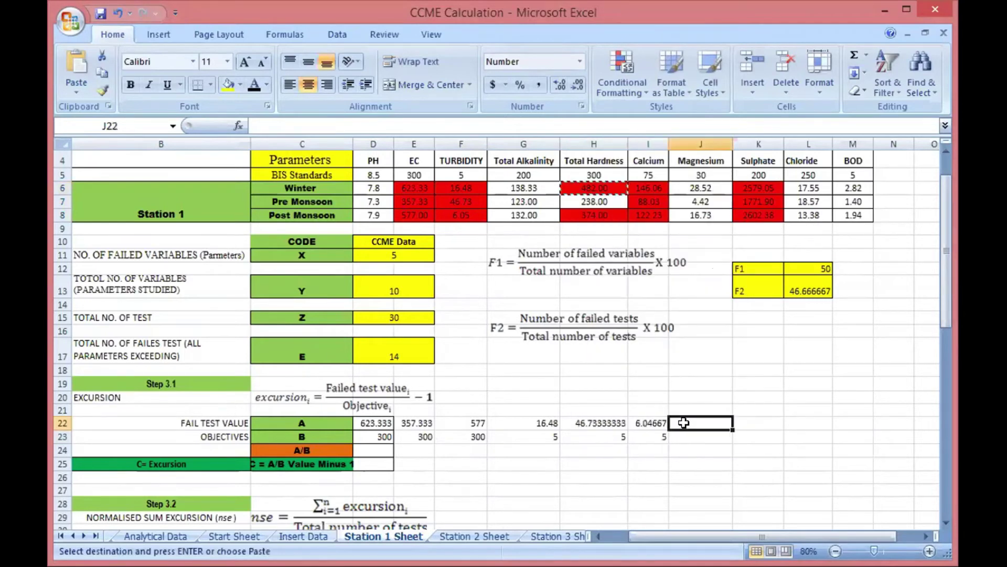
pyautogui.rightClick(679, 422)
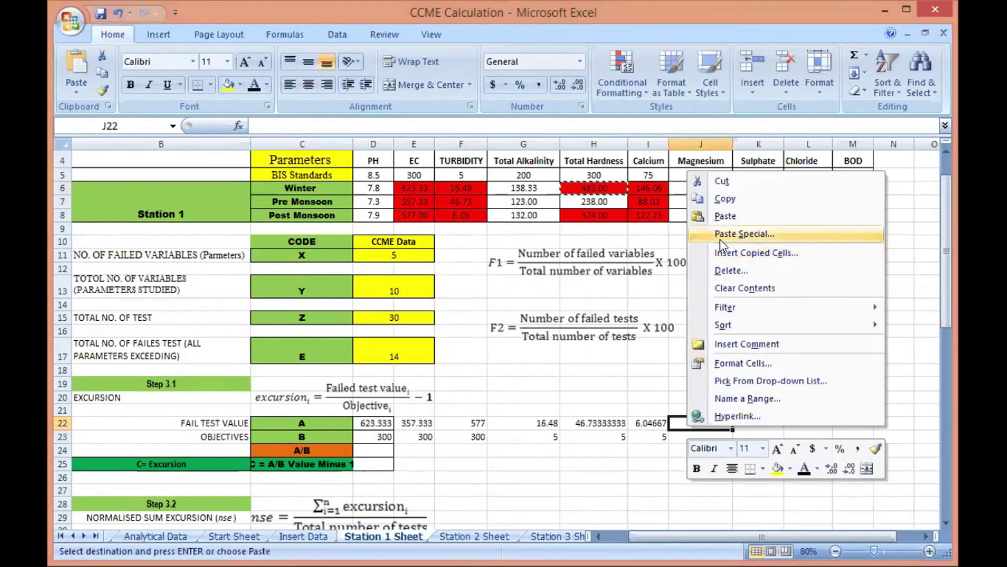
pyautogui.click(719, 238)
pyautogui.click(614, 180)
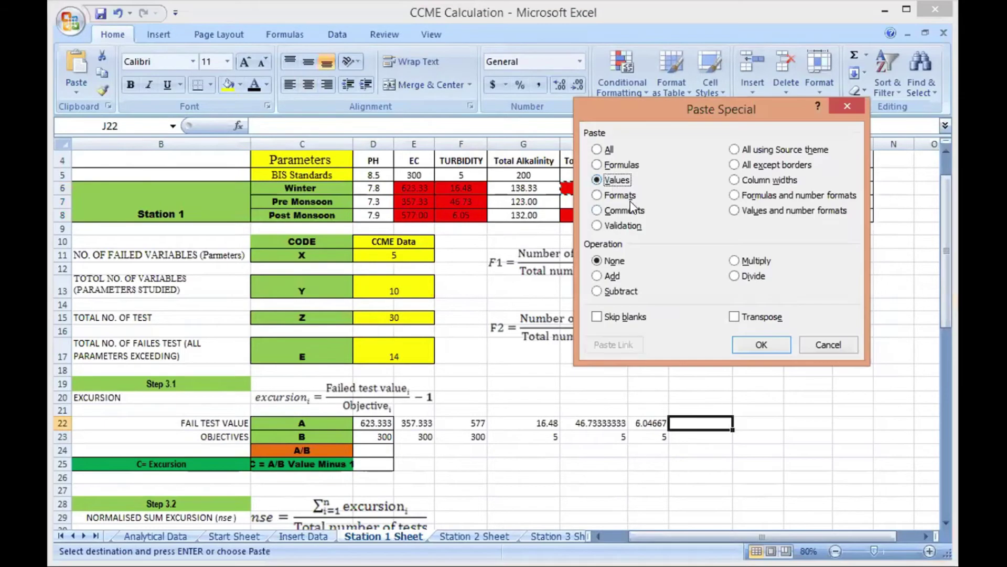
pyautogui.click(761, 345)
# Copy the Post Monsoon Total Hardness value from H8 into Fail Test Value cell K22, pasting values only
pyautogui.click(597, 215)
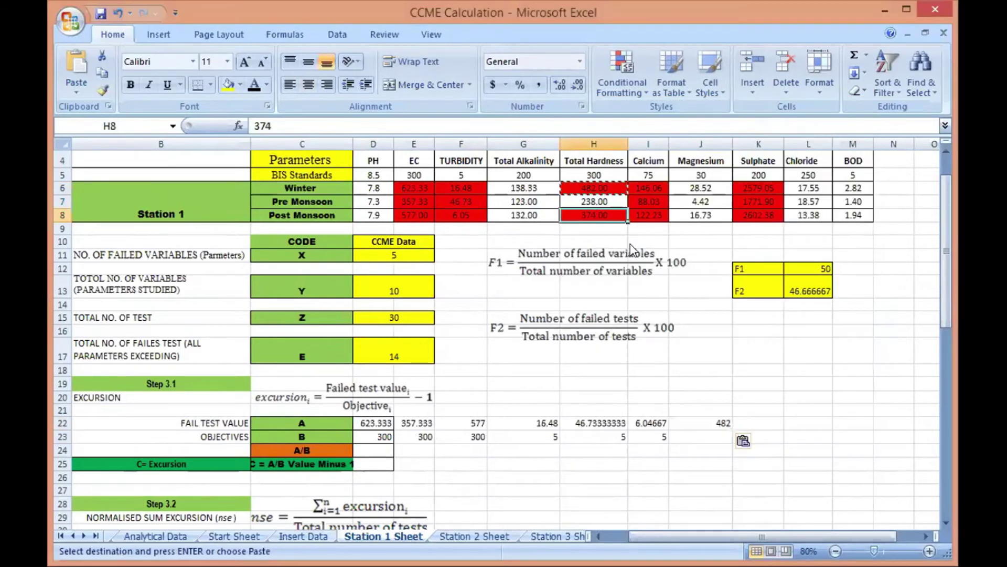
pyautogui.rightClick(601, 217)
pyautogui.click(638, 245)
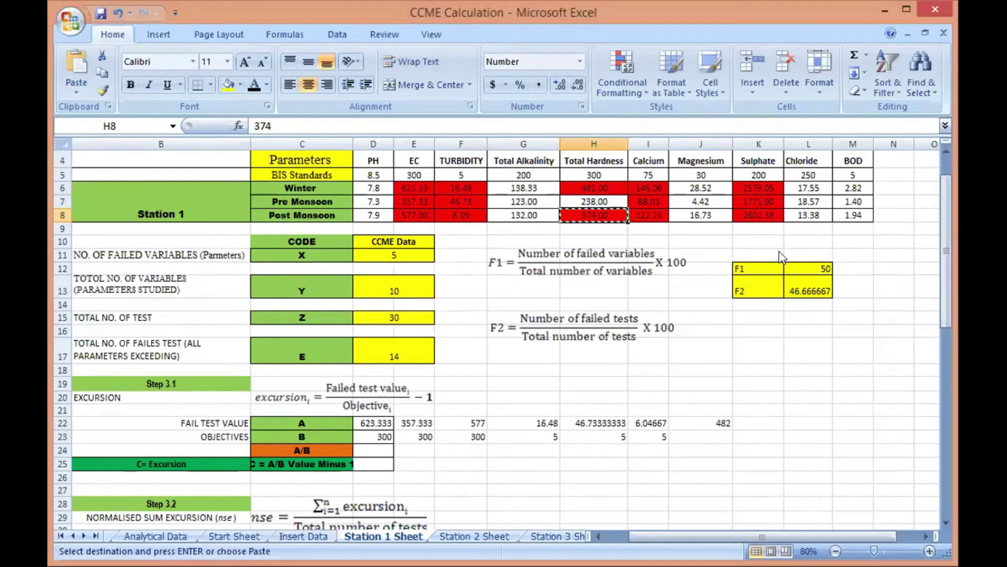
pyautogui.rightClick(759, 422)
pyautogui.click(784, 227)
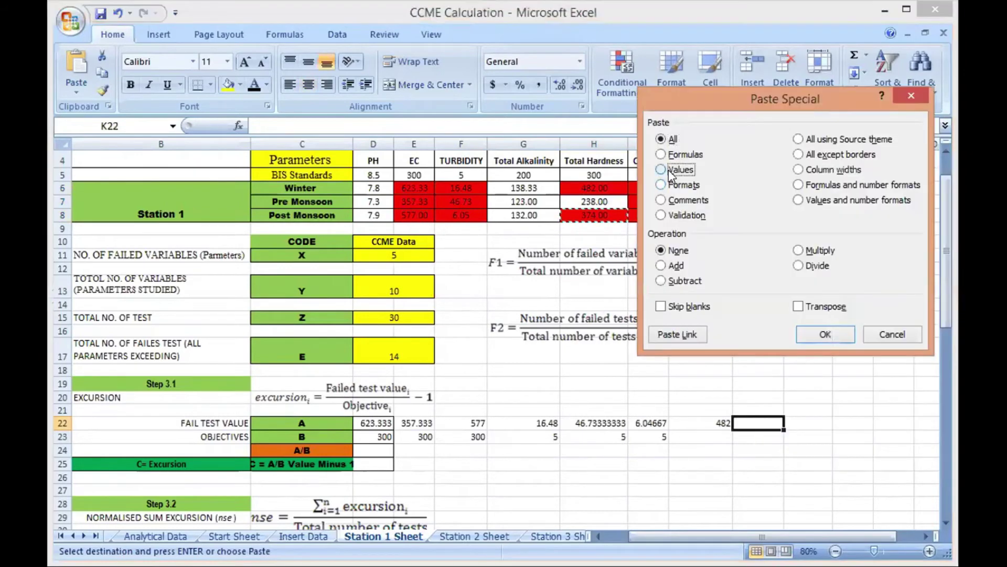
pyautogui.click(669, 169)
pyautogui.click(810, 335)
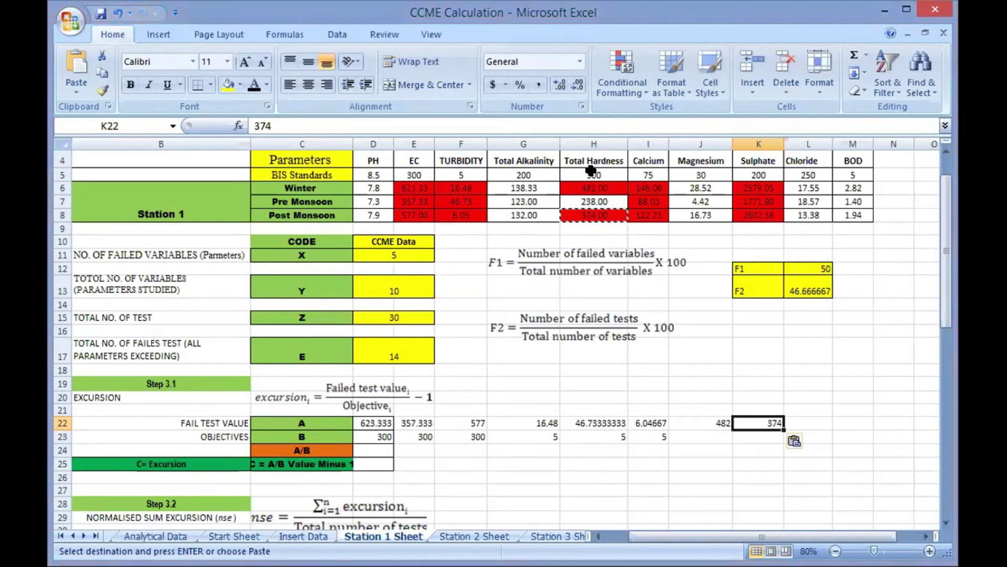
# Enter the Total Hardness objective 300 in cells J23 and K23 of the Objectives row
pyautogui.click(697, 440)
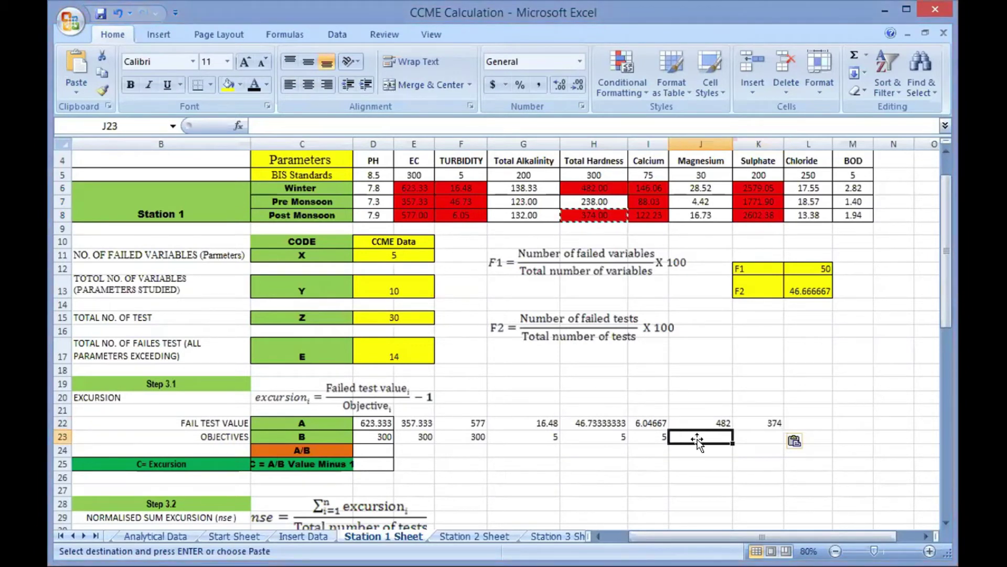
pyautogui.write('300')
pyautogui.press('Tab')
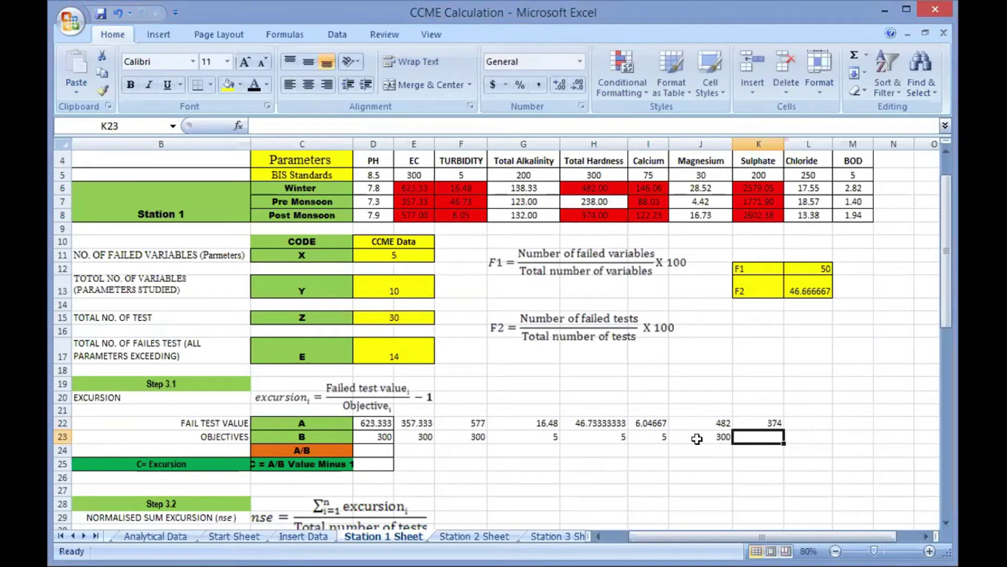
pyautogui.write('300')
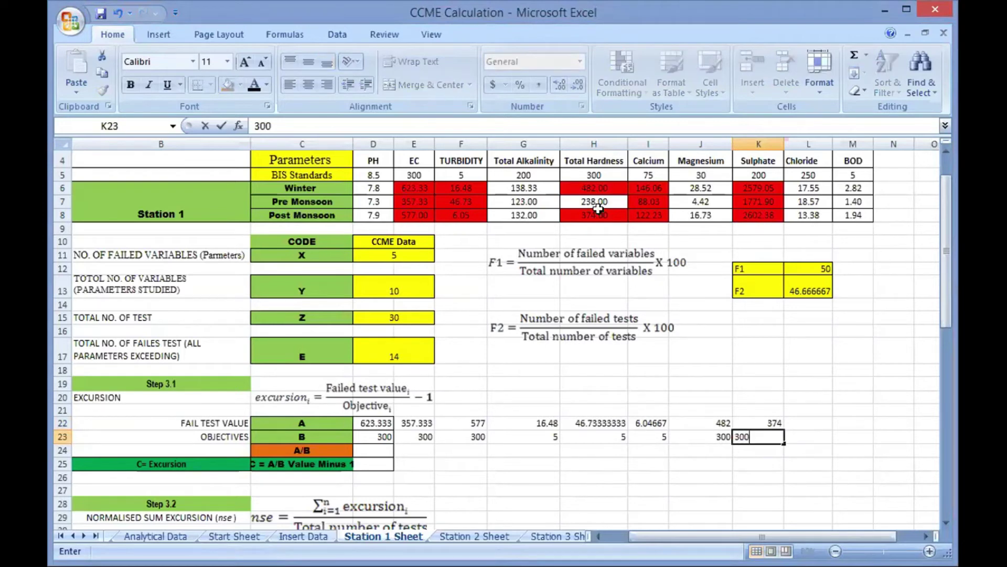
# Copy the three Calcium values I6:I8 into the Fail Test Value row from cell L22, pasted as transposed values
pyautogui.moveTo(645, 183); pyautogui.dragTo(645, 209)
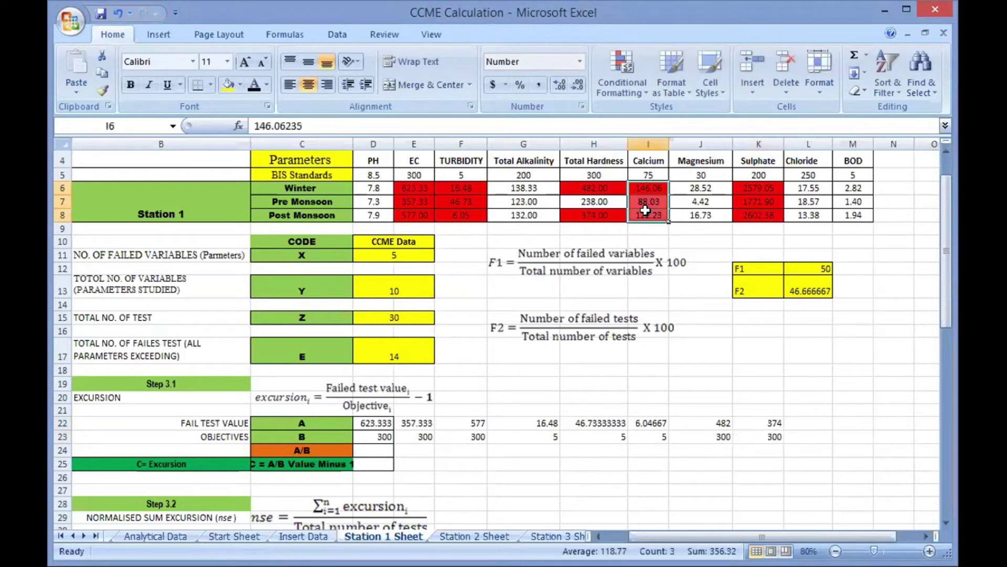
pyautogui.rightClick(647, 211)
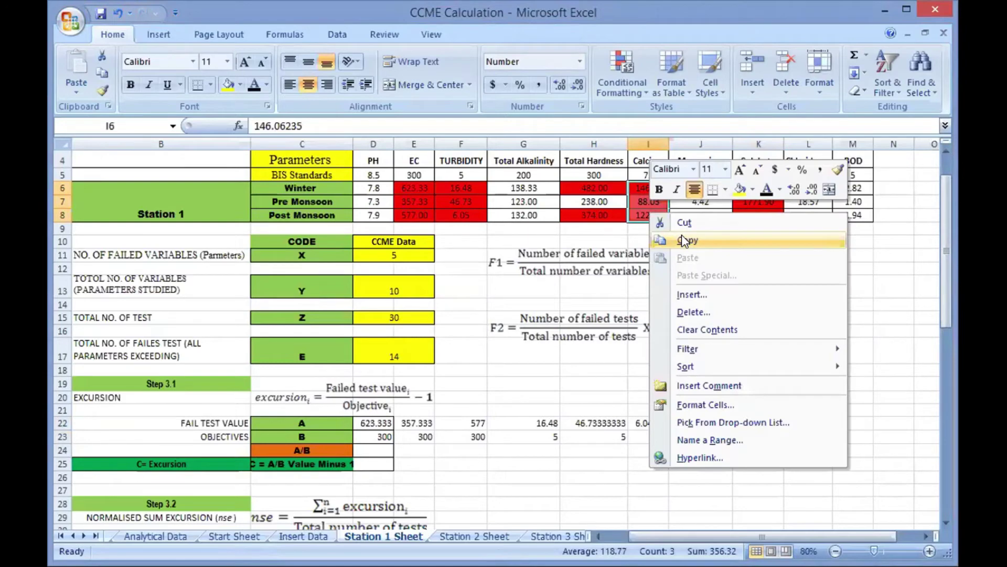
pyautogui.click(682, 239)
pyautogui.click(808, 423)
pyautogui.rightClick(799, 425)
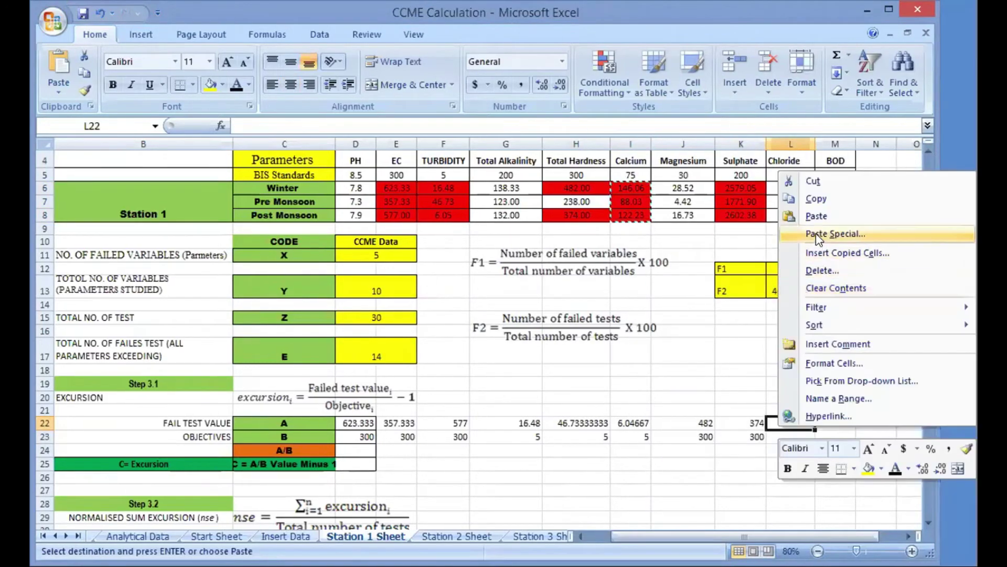
pyautogui.click(816, 233)
pyautogui.press('v')
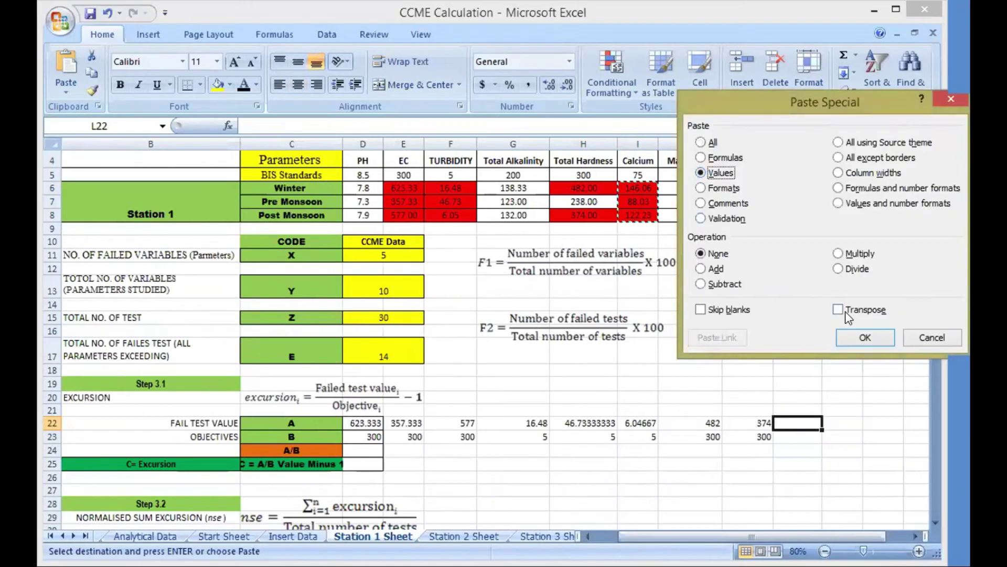
pyautogui.click(845, 310)
pyautogui.click(853, 338)
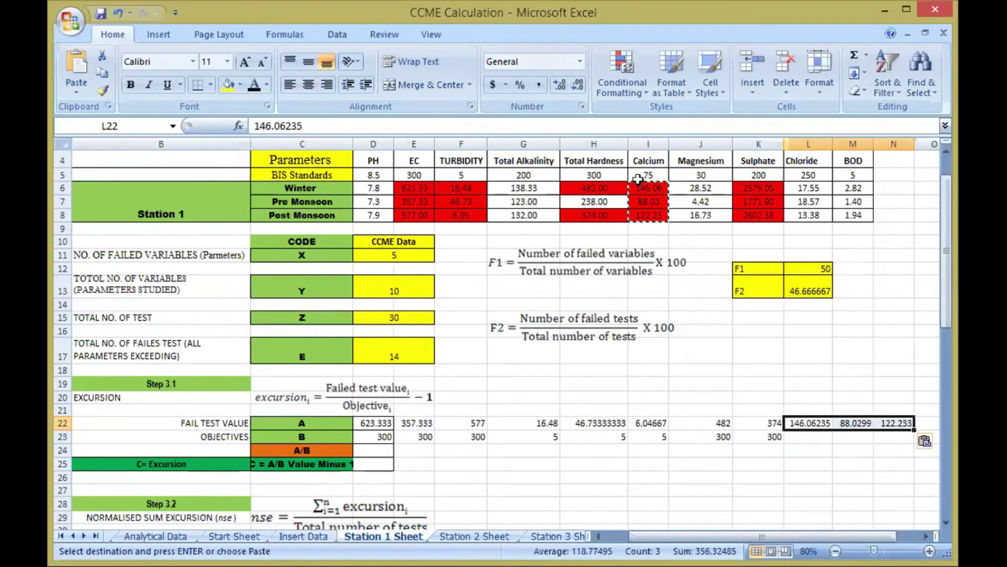
# Enter the Calcium objective 75 in cells L23:N23 of the Objectives row
pyautogui.click(807, 436)
pyautogui.write('7')
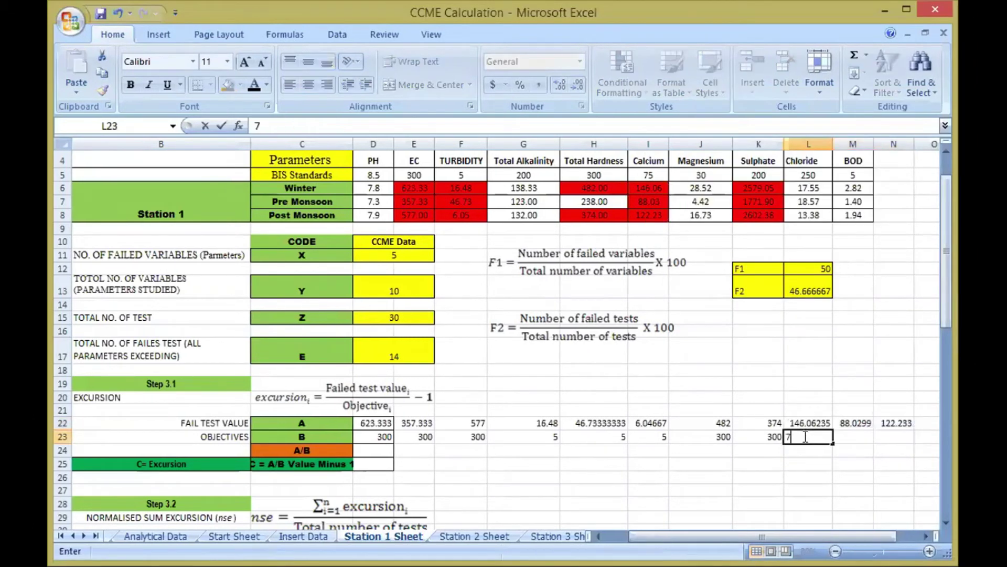
pyautogui.write('5')
pyautogui.press('Tab')
pyautogui.write('75')
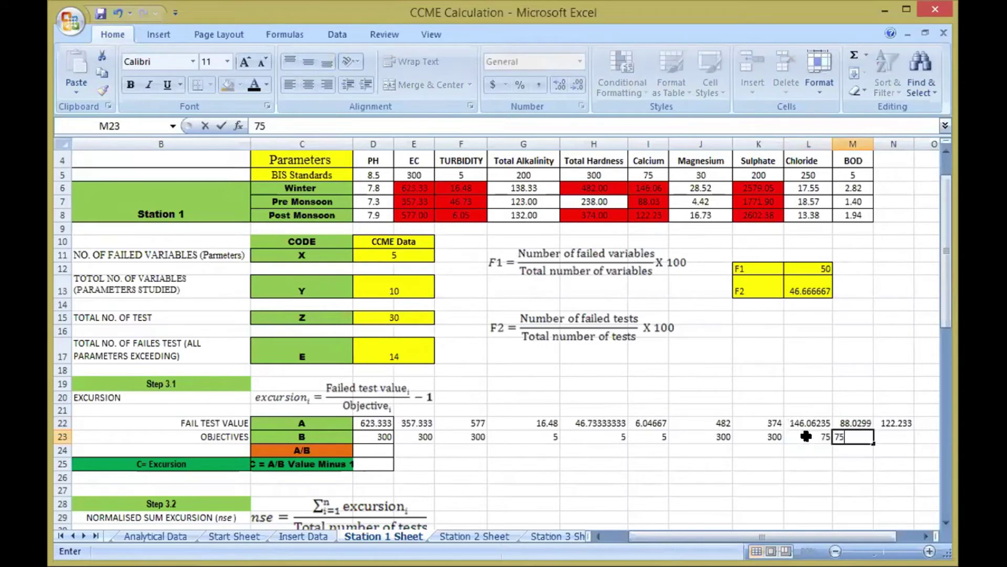
pyautogui.press('Tab')
pyautogui.write('7')
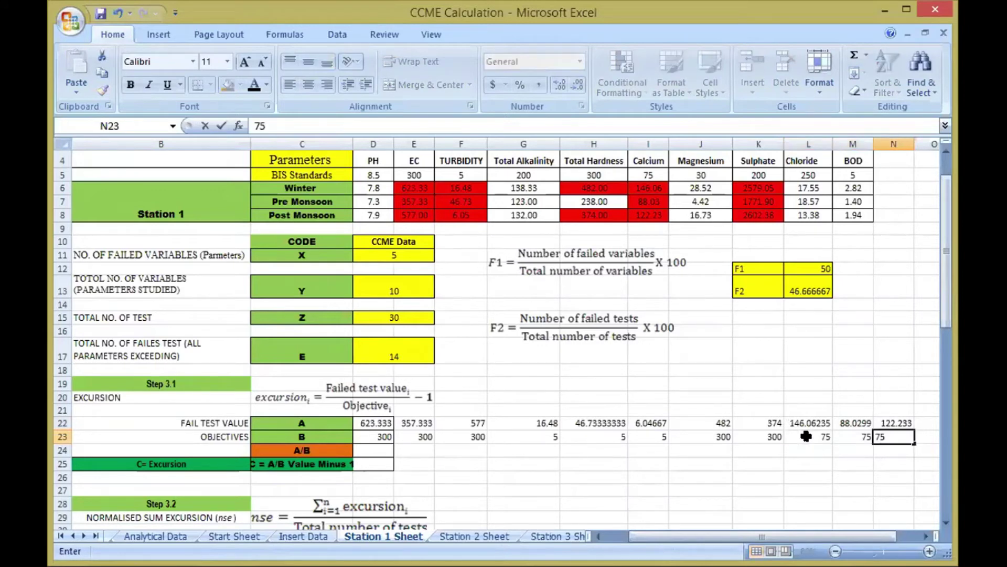
pyautogui.write('5')
# Copy the three Sulphate values K6:K8 into the Fail Test Value row from cell O22, pasted as transposed values
pyautogui.moveTo(757, 188); pyautogui.dragTo(763, 212)
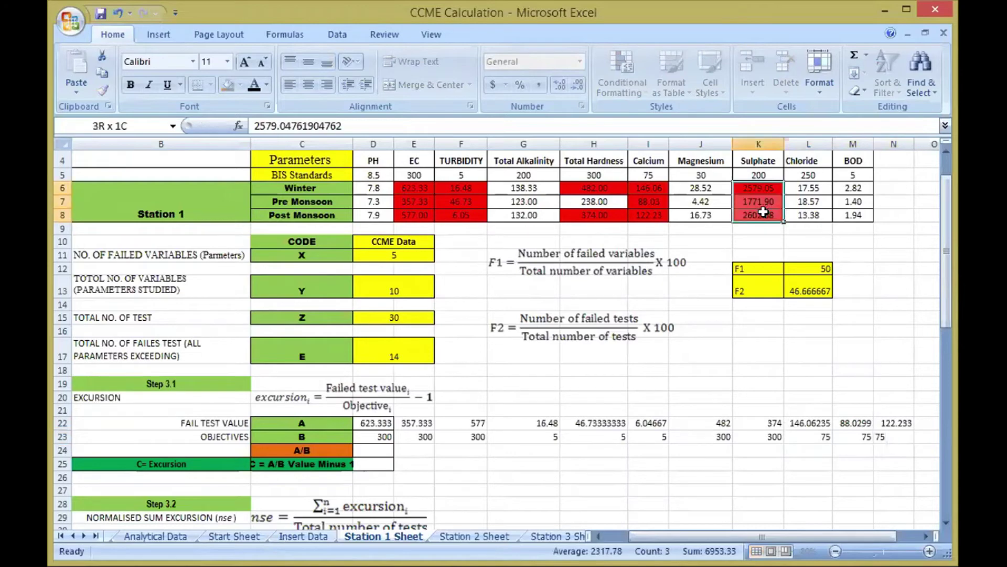
pyautogui.rightClick(794, 241)
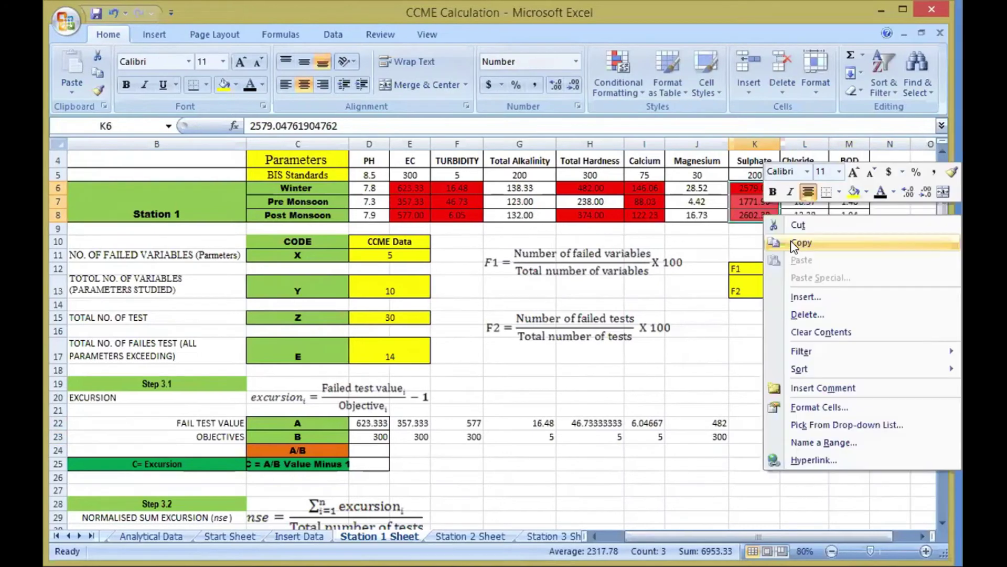
pyautogui.click(800, 179)
pyautogui.moveTo(800, 536); pyautogui.dragTo(822, 516)
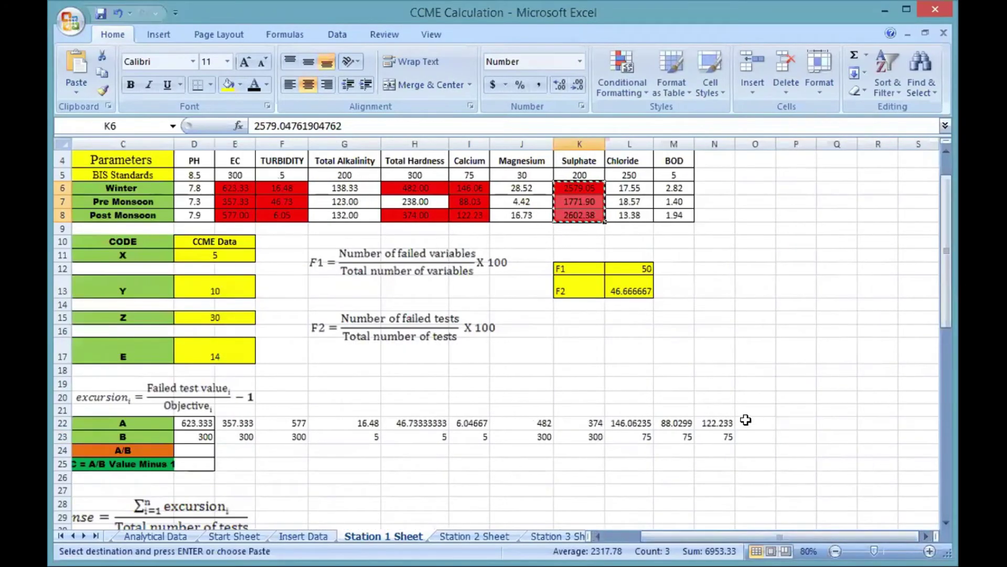
pyautogui.click(756, 423)
pyautogui.rightClick(756, 423)
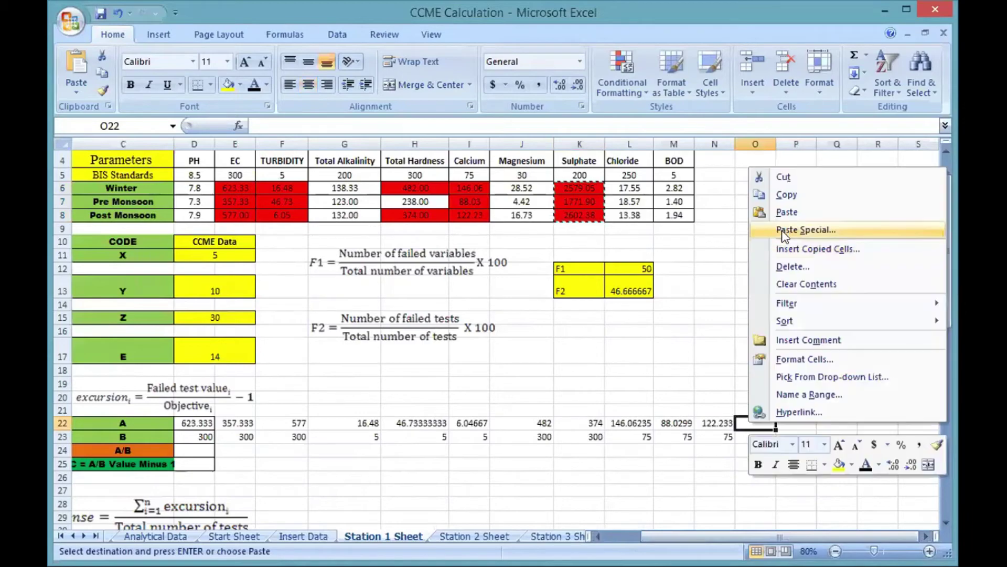
pyautogui.click(786, 230)
pyautogui.click(659, 170)
pyautogui.click(796, 307)
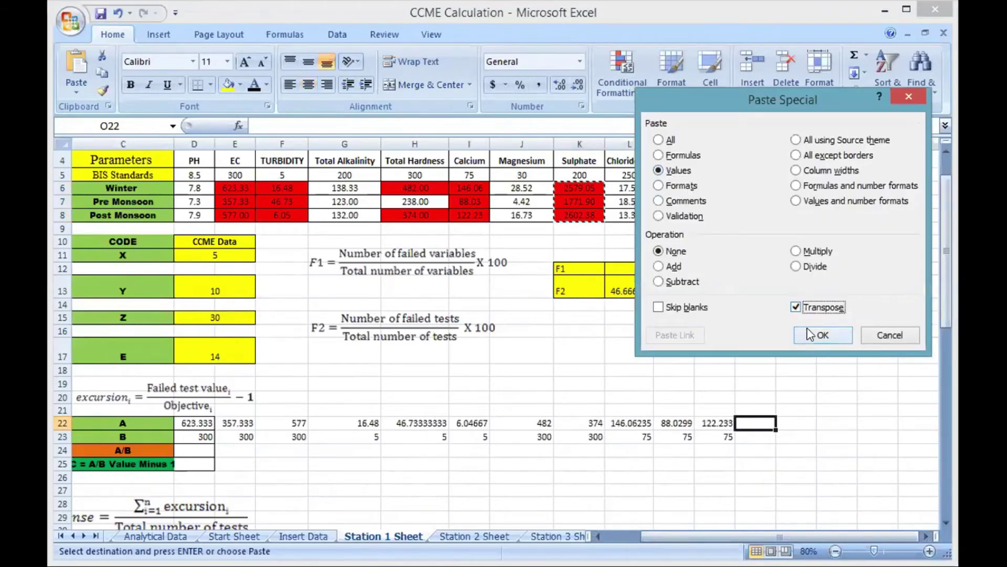
pyautogui.click(822, 334)
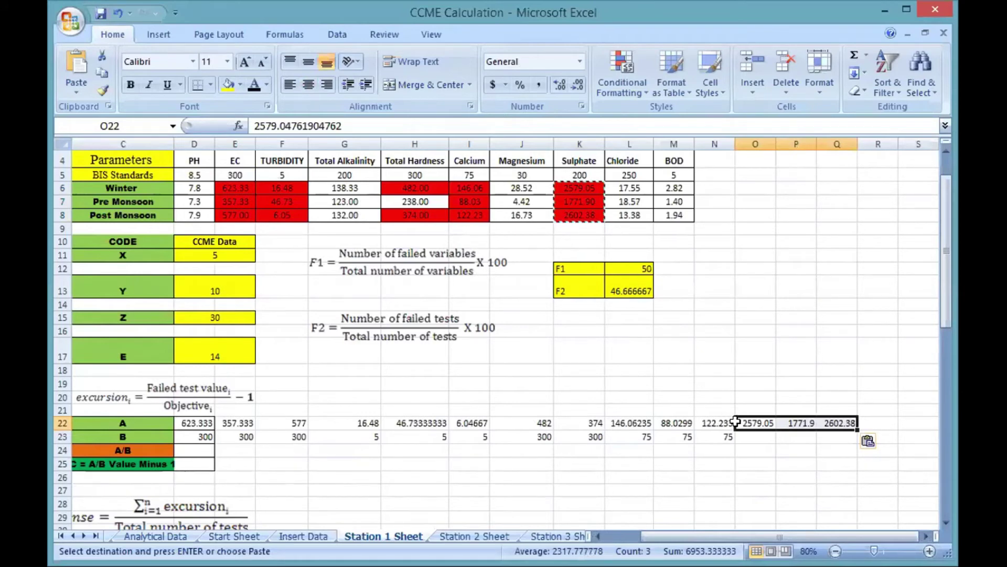
# Enter the Sulphate objective 200 in cells O23:Q23 of the Objectives row
pyautogui.click(748, 433)
pyautogui.write('200')
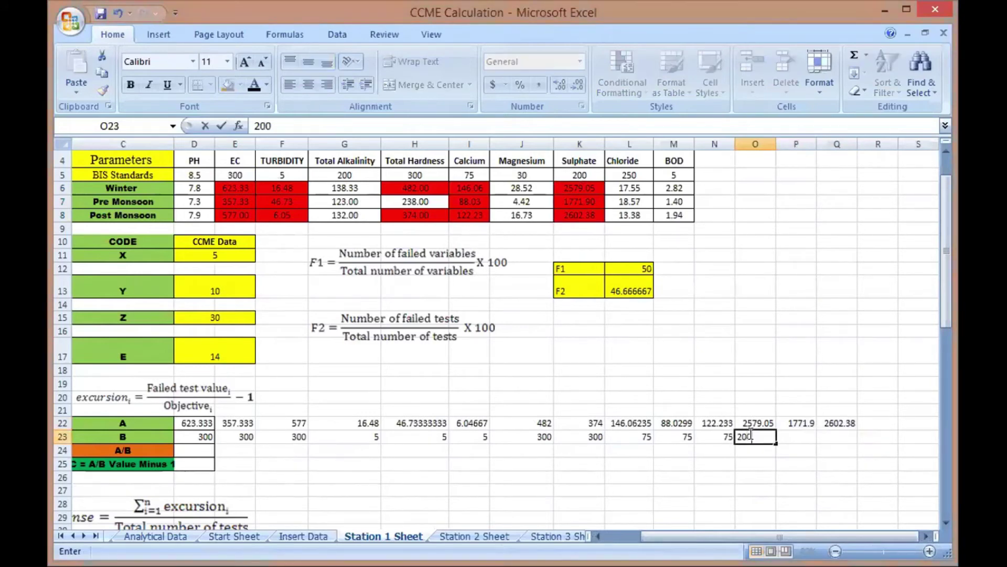
pyautogui.press('Tab')
pyautogui.write('200')
pyautogui.press('Tab')
pyautogui.write('2')
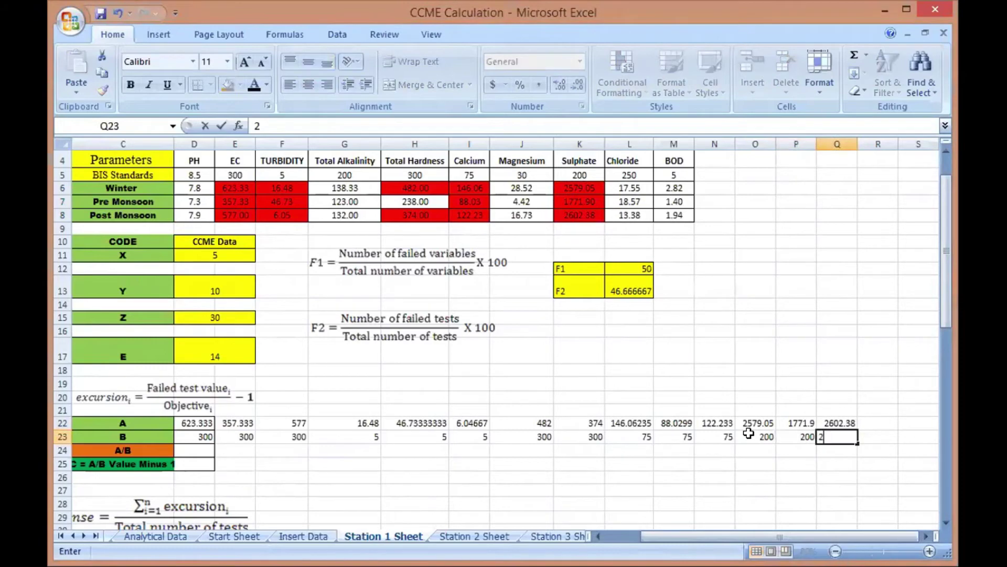
pyautogui.write('00')
# Enter the formula =D22/D23 in A/B cell D24 and fill it across the row to Q24
pyautogui.moveTo(664, 536); pyautogui.dragTo(647, 536)
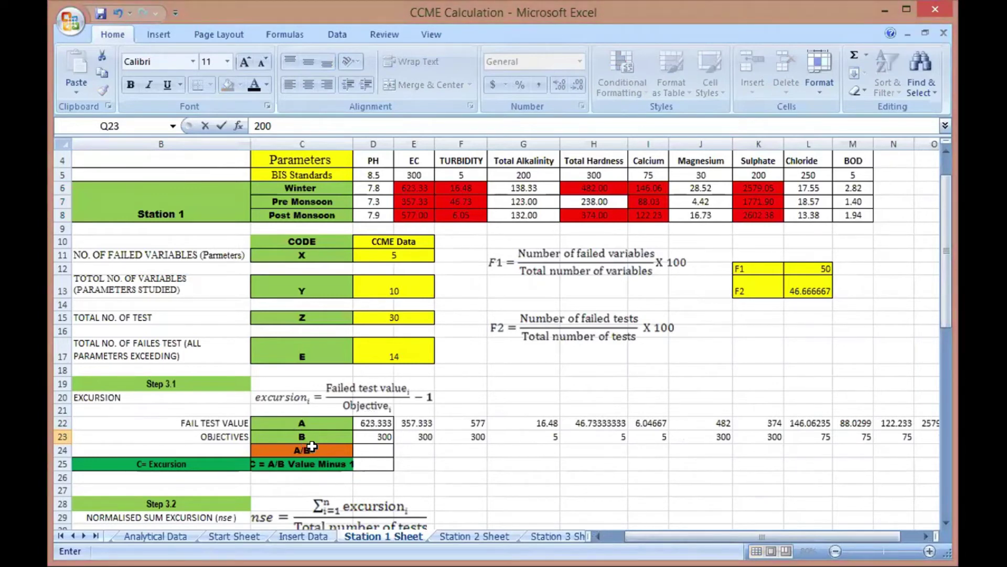
pyautogui.click(372, 450)
pyautogui.write('=')
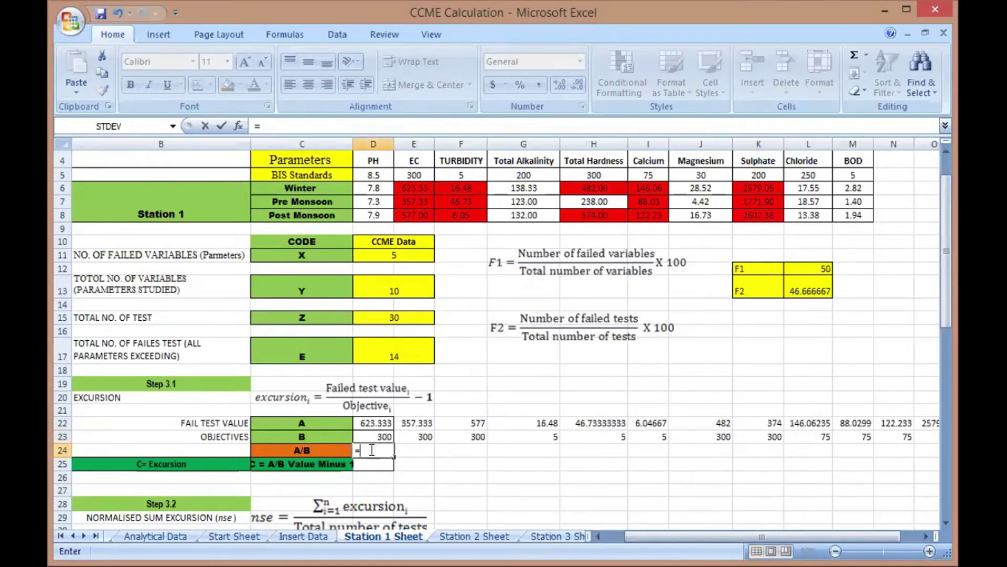
pyautogui.click(375, 422)
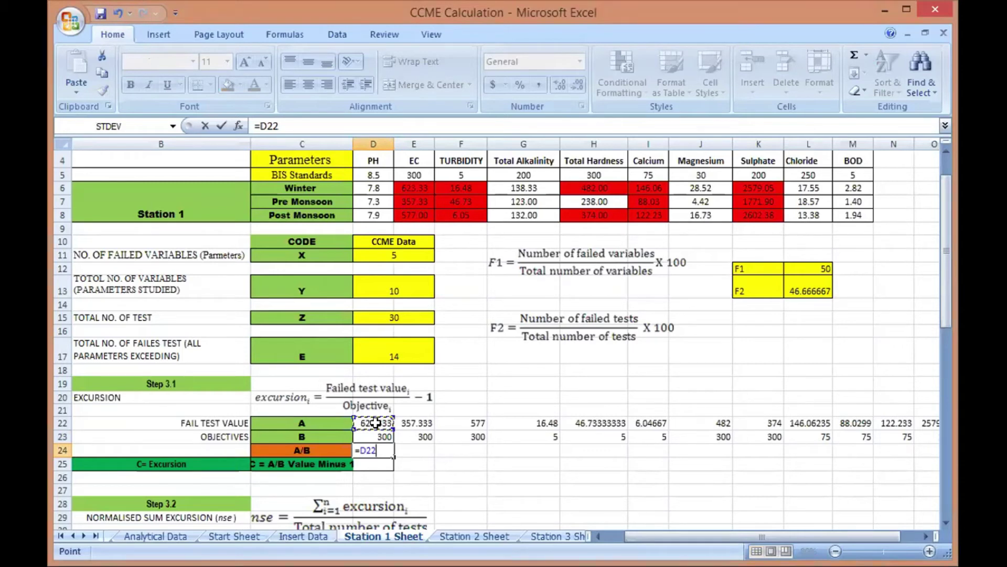
pyautogui.write('/')
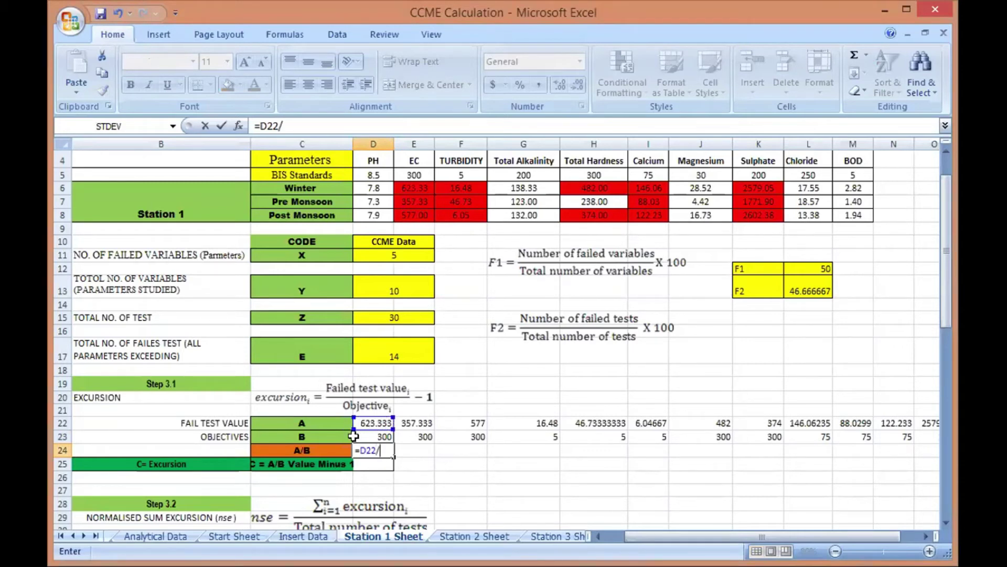
pyautogui.click(384, 435)
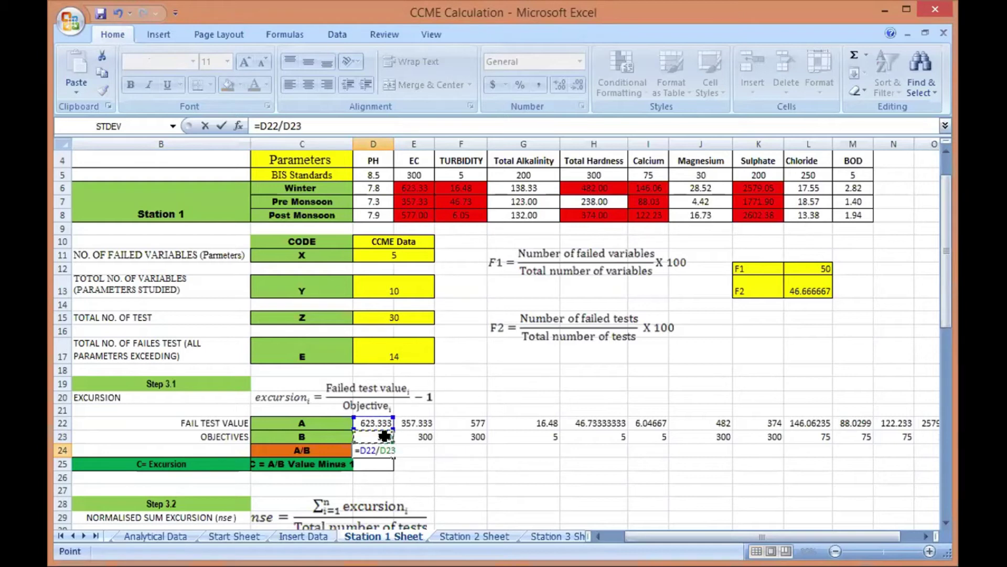
pyautogui.press('Return')
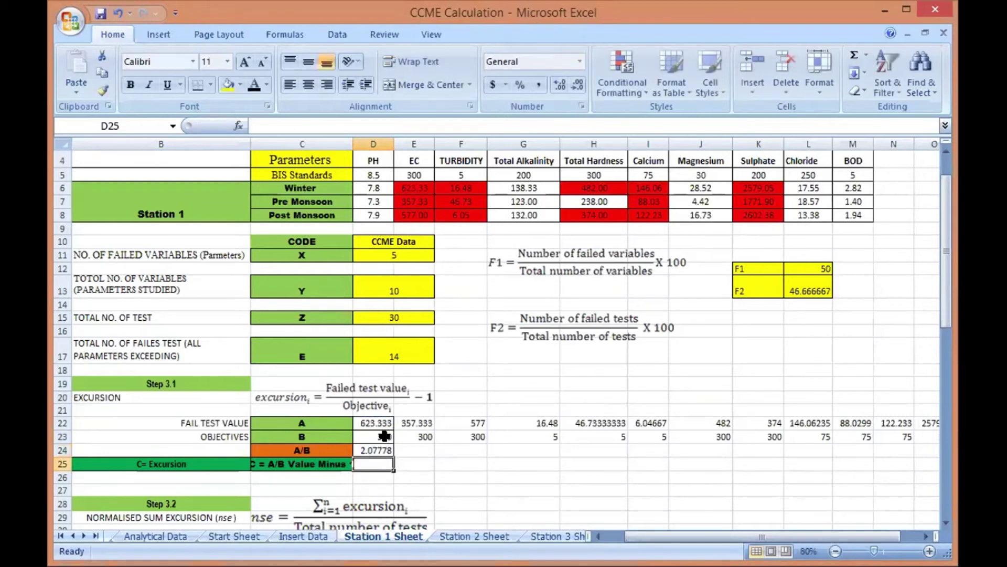
pyautogui.click(385, 450)
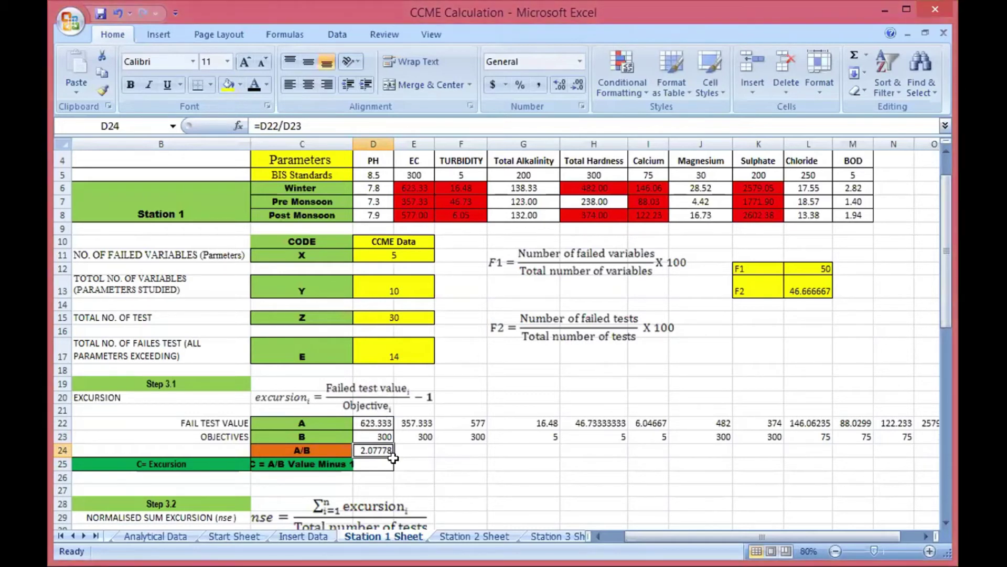
pyautogui.moveTo(392, 456); pyautogui.dragTo(855, 456)
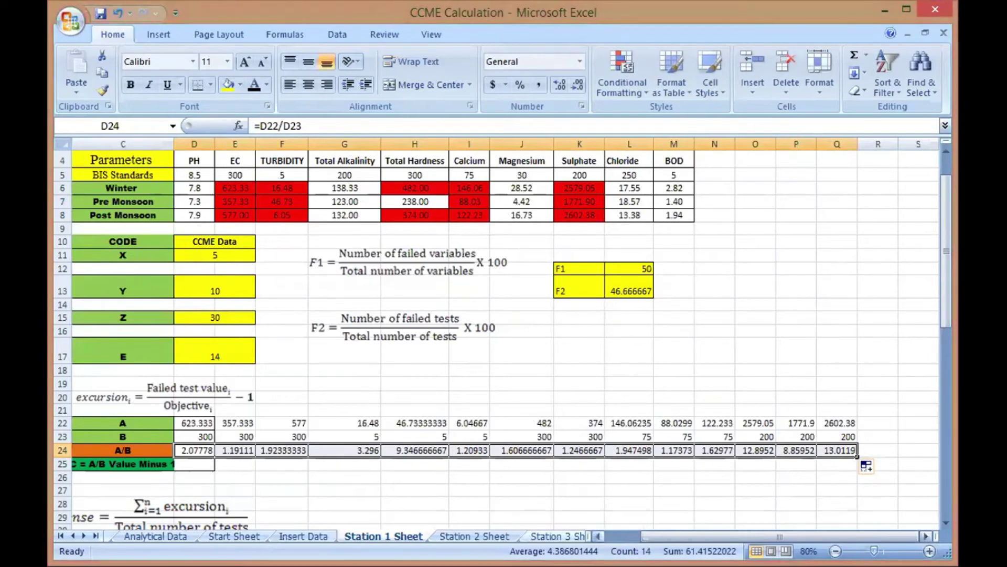
# Widen column C to fit the "C = A/B Value Minus 1" label in row 25
pyautogui.moveTo(779, 536); pyautogui.dragTo(763, 536)
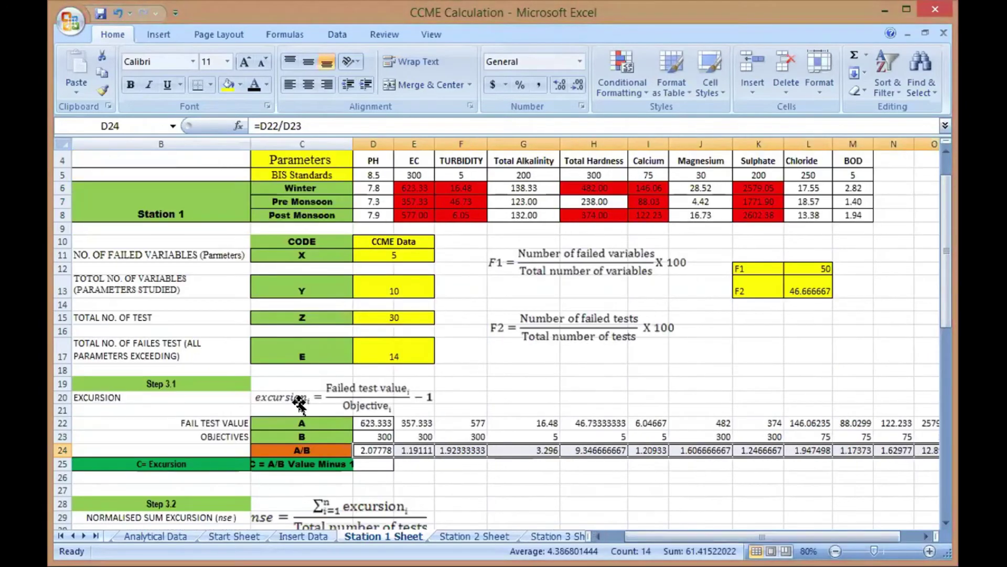
pyautogui.scroll(-1, 293, 370)
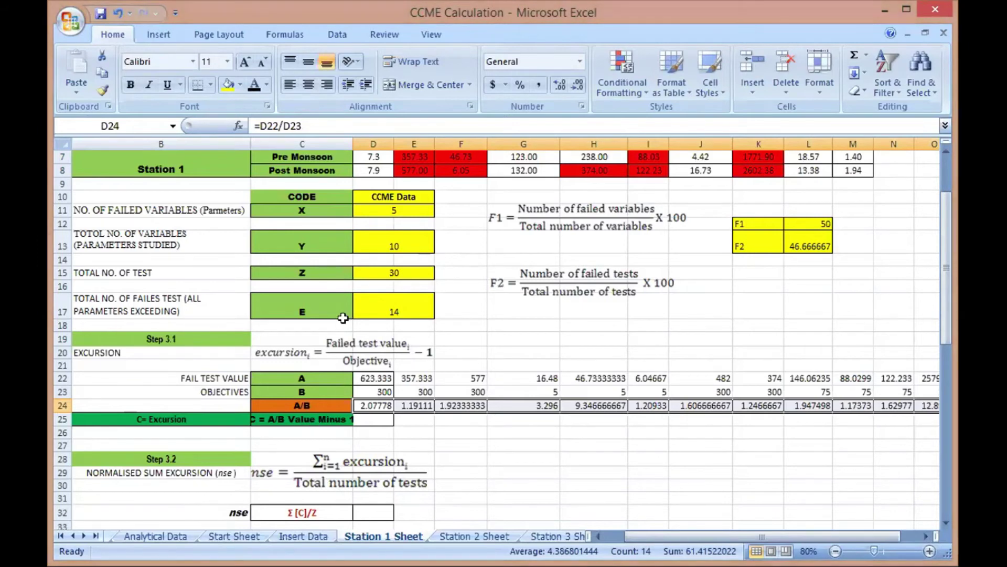
pyautogui.moveTo(353, 143); pyautogui.dragTo(425, 143)
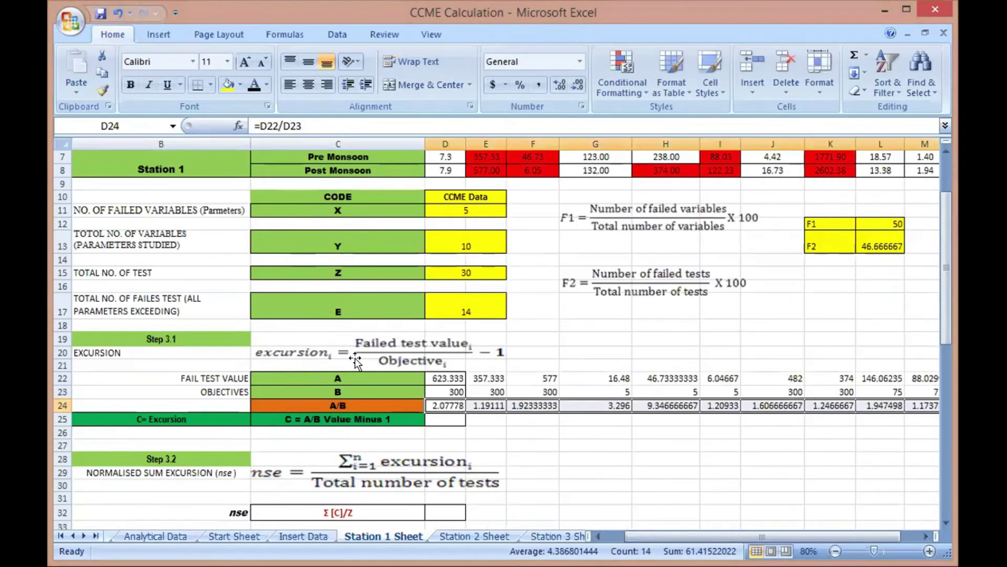
# Enter the excursion formula =D24-1 in cell D25 and fill it across the row to Q25
pyautogui.click(442, 418)
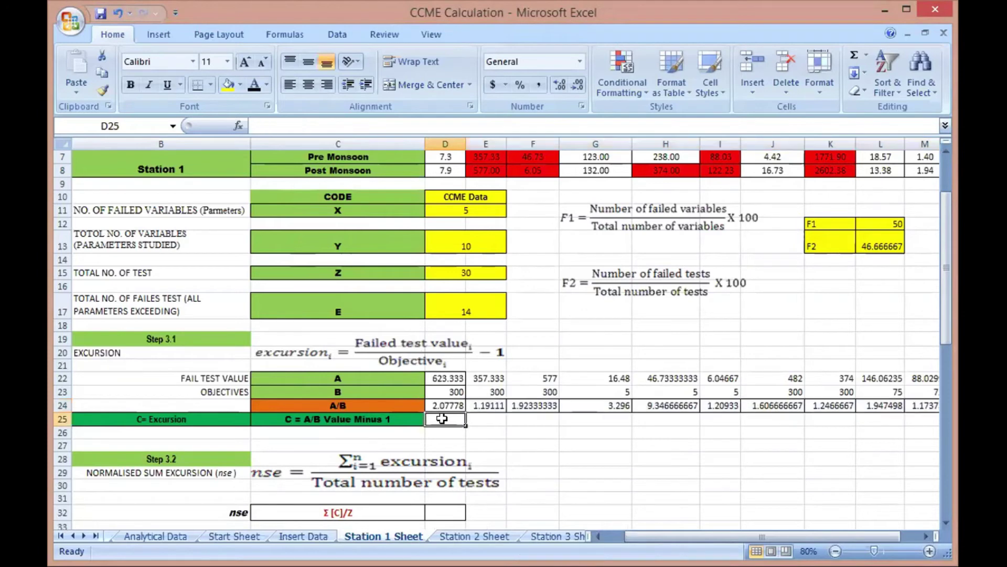
pyautogui.write('=')
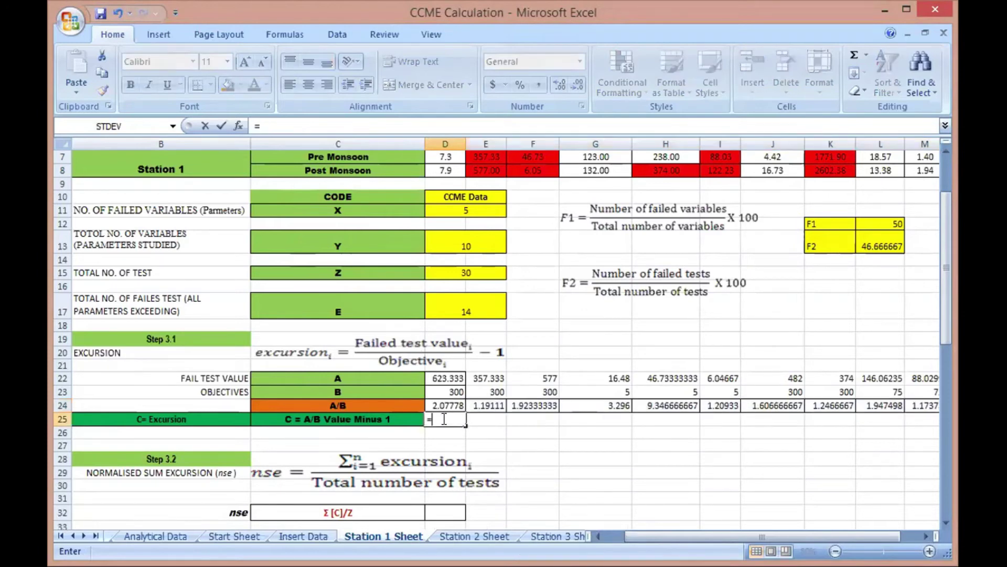
pyautogui.click(442, 402)
pyautogui.write('-1')
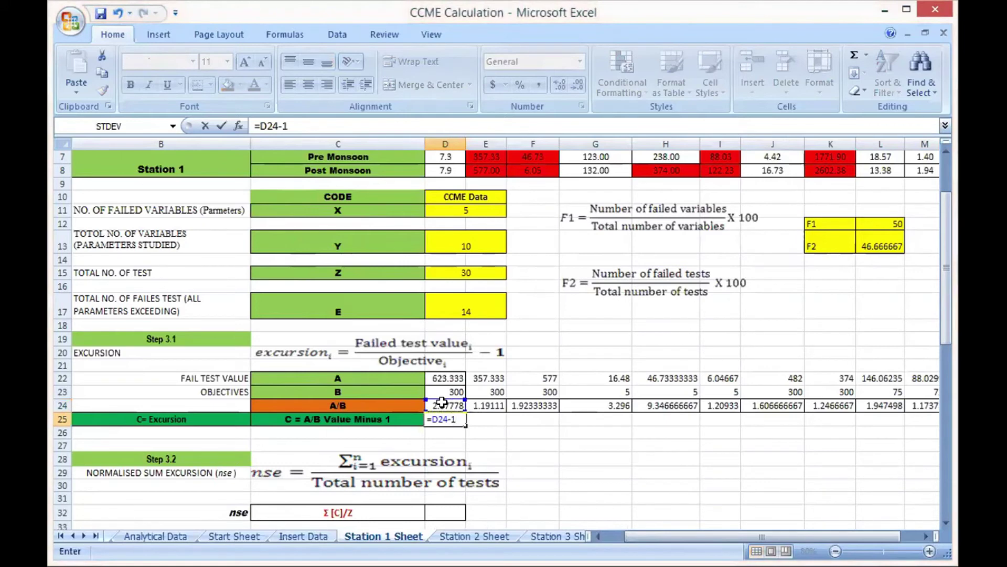
pyautogui.press('Return')
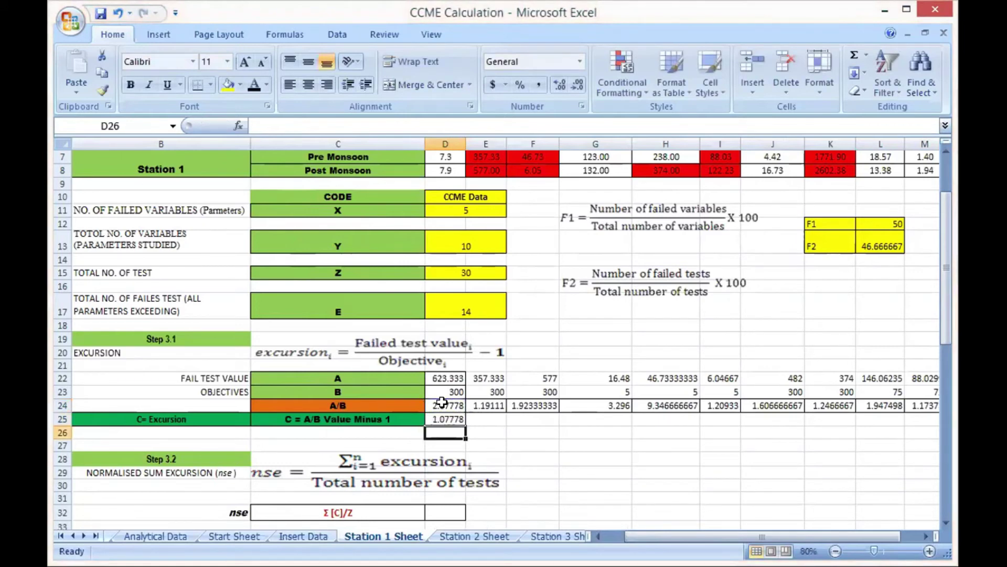
pyautogui.click(453, 419)
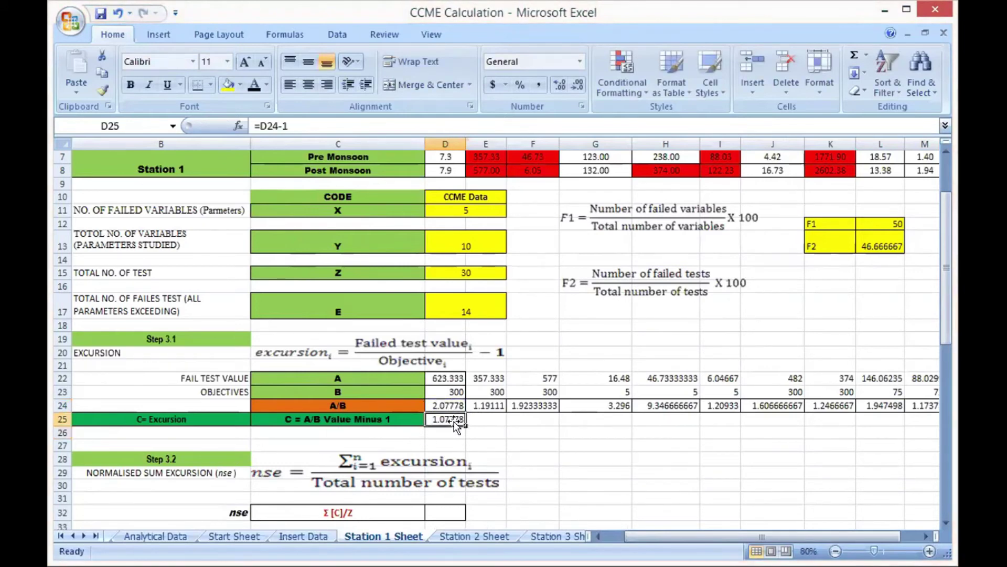
pyautogui.moveTo(465, 423); pyautogui.dragTo(915, 428)
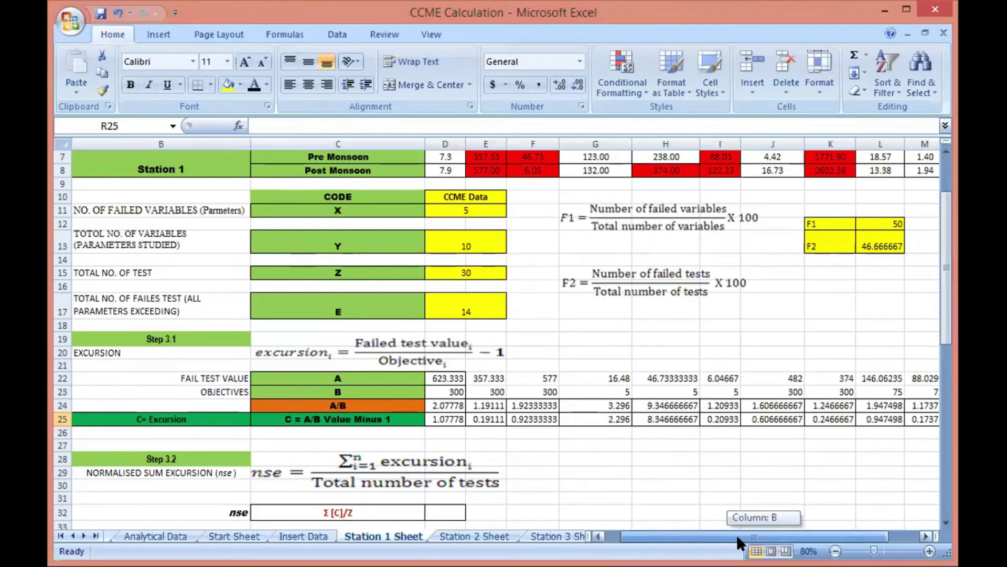
# Total the excursions in cell R25 with =SUM(D25:Q25) and give that cell a yellow fill
pyautogui.moveTo(737, 535); pyautogui.dragTo(742, 535)
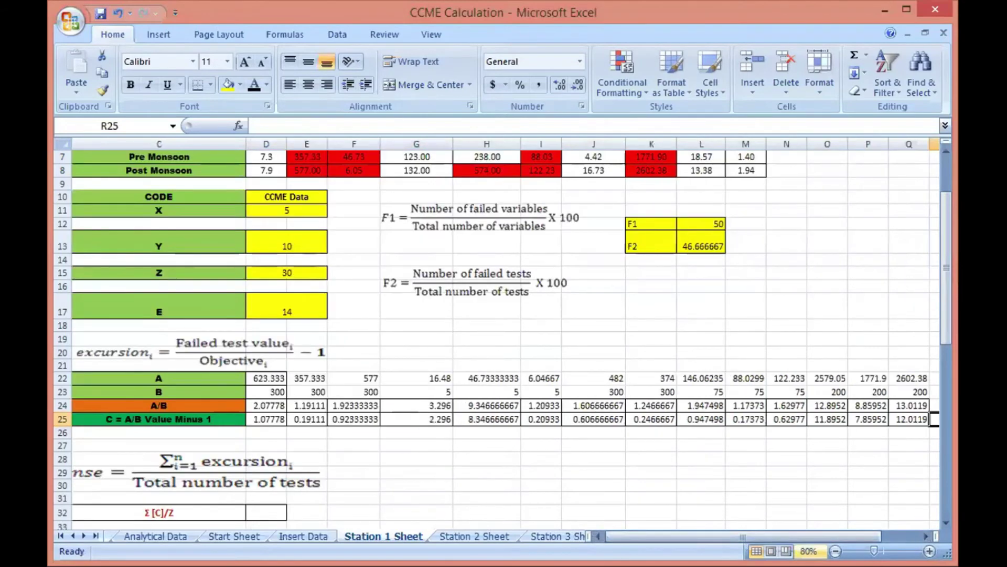
pyautogui.click(836, 551)
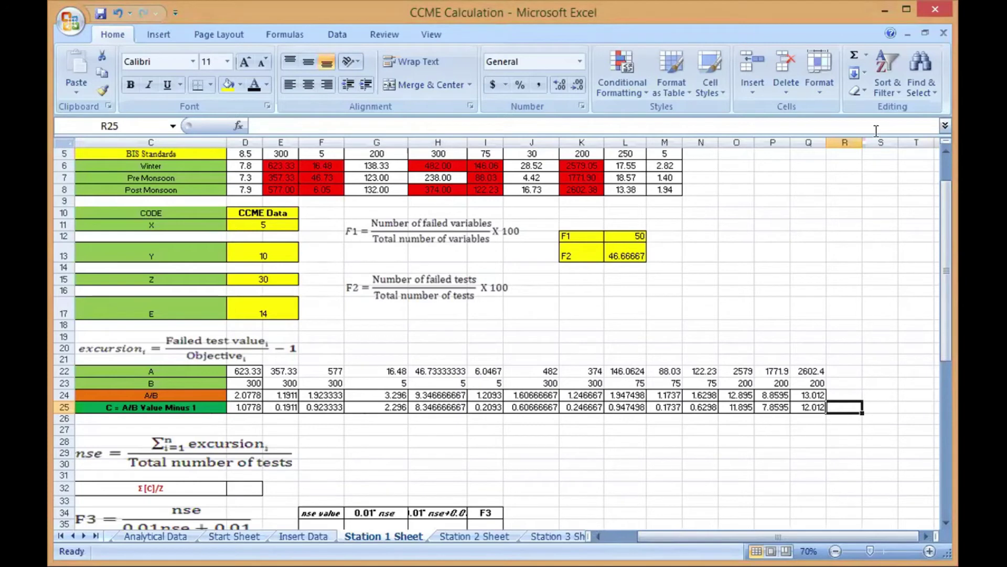
pyautogui.click(867, 54)
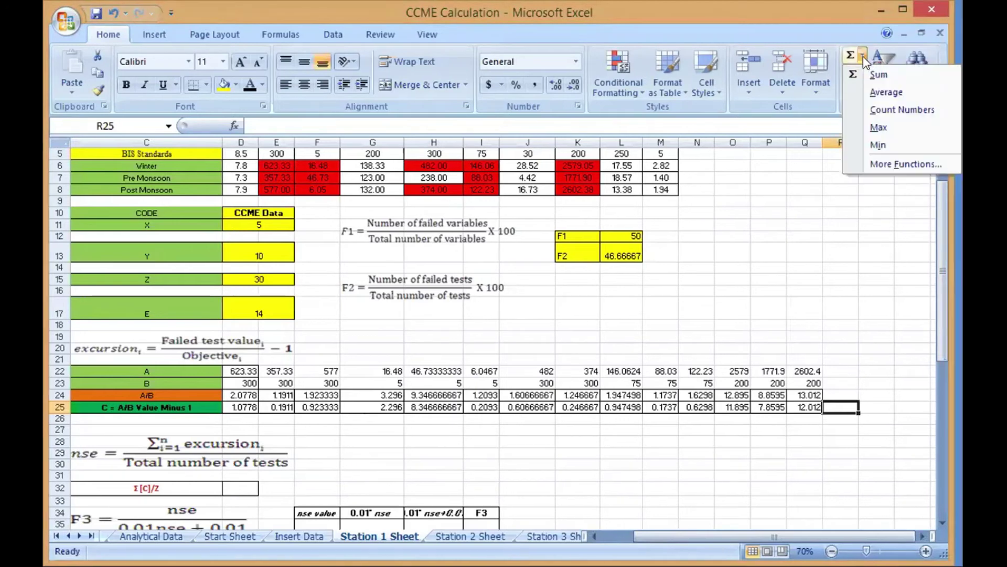
pyautogui.click(875, 73)
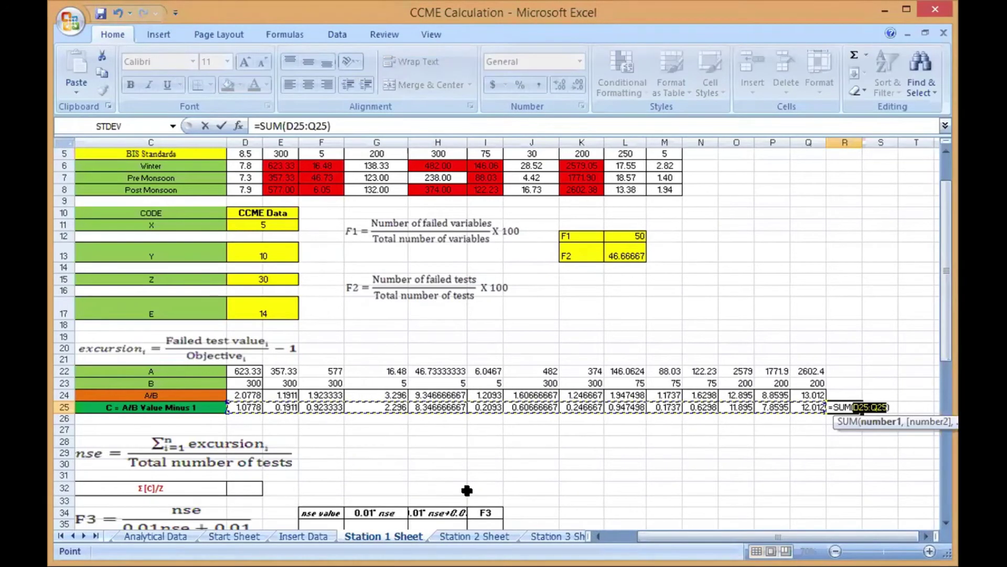
pyautogui.press('Return')
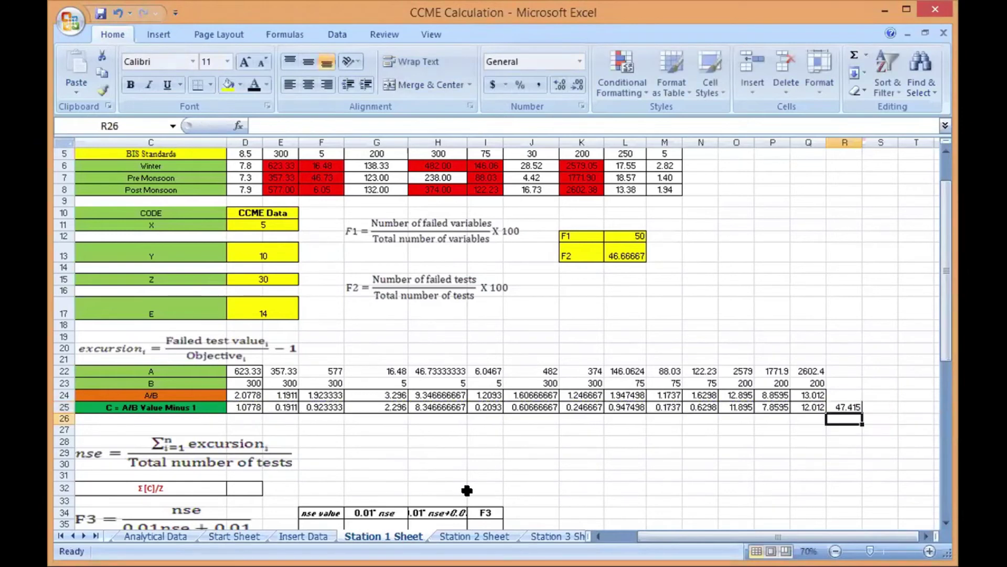
pyautogui.click(842, 406)
pyautogui.click(222, 87)
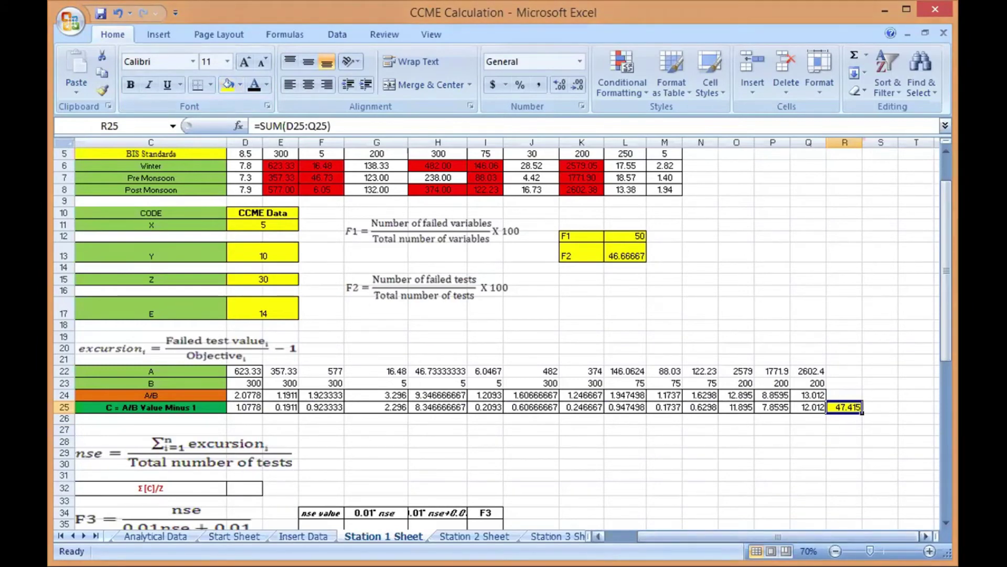
# Calculate nse in cell D32 by dividing the excursion total by the number of tests with =R25/D15
pyautogui.moveTo(779, 536); pyautogui.dragTo(744, 536)
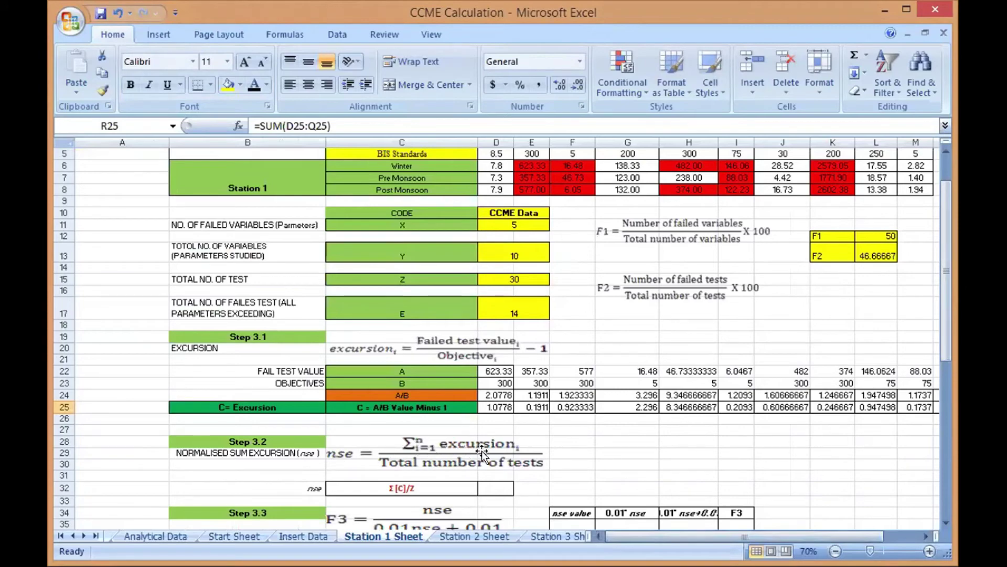
pyautogui.moveTo(598, 535); pyautogui.dragTo(677, 536)
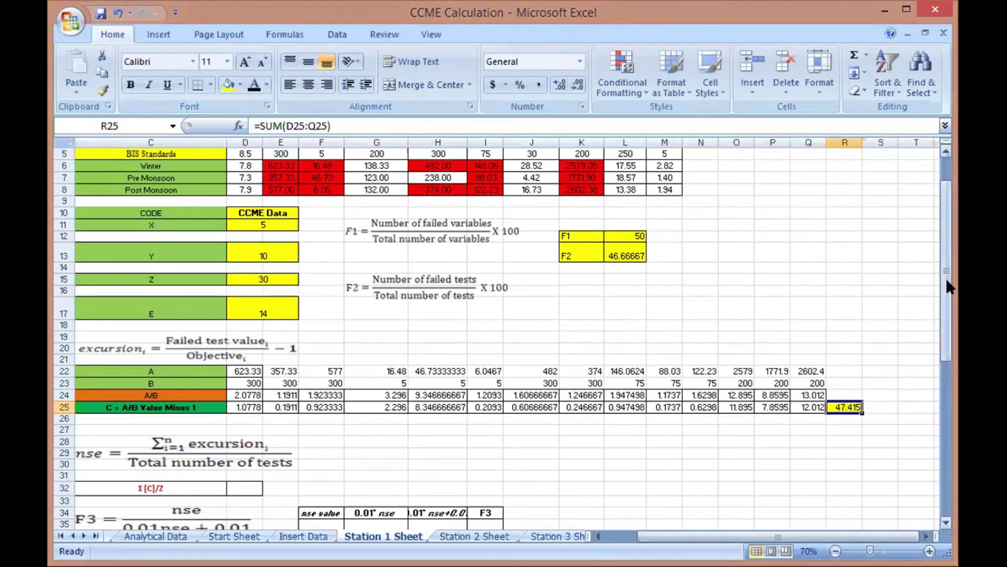
pyautogui.moveTo(946, 278); pyautogui.dragTo(947, 307)
pyautogui.moveTo(786, 535); pyautogui.dragTo(758, 533)
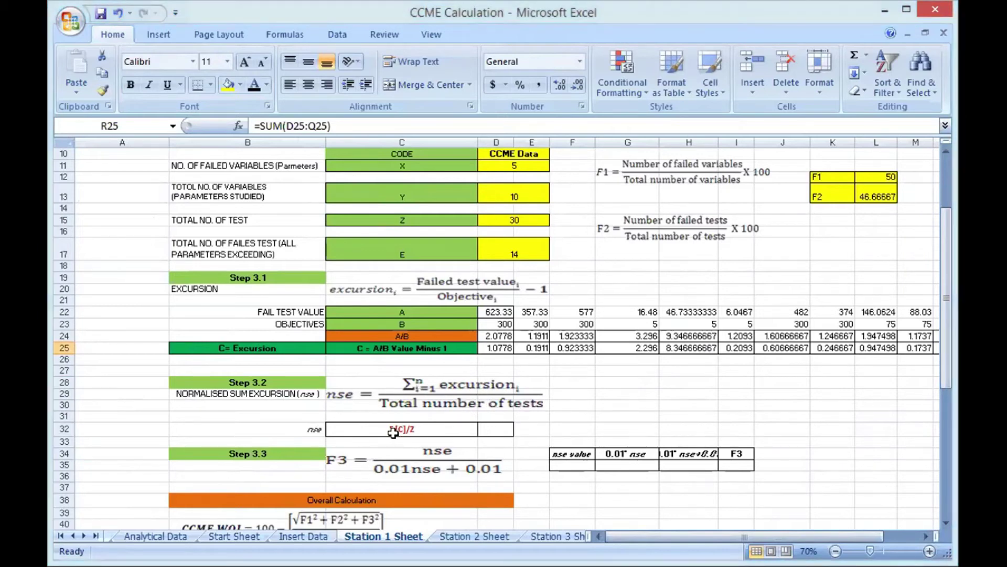
pyautogui.click(487, 429)
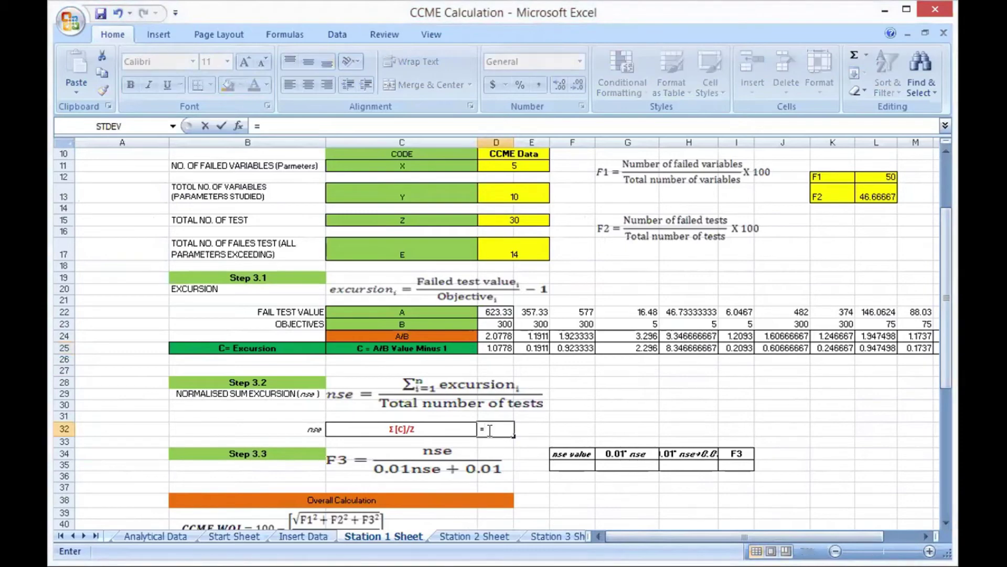
pyautogui.write('=')
pyautogui.moveTo(740, 536); pyautogui.dragTo(772, 472)
pyautogui.click(846, 348)
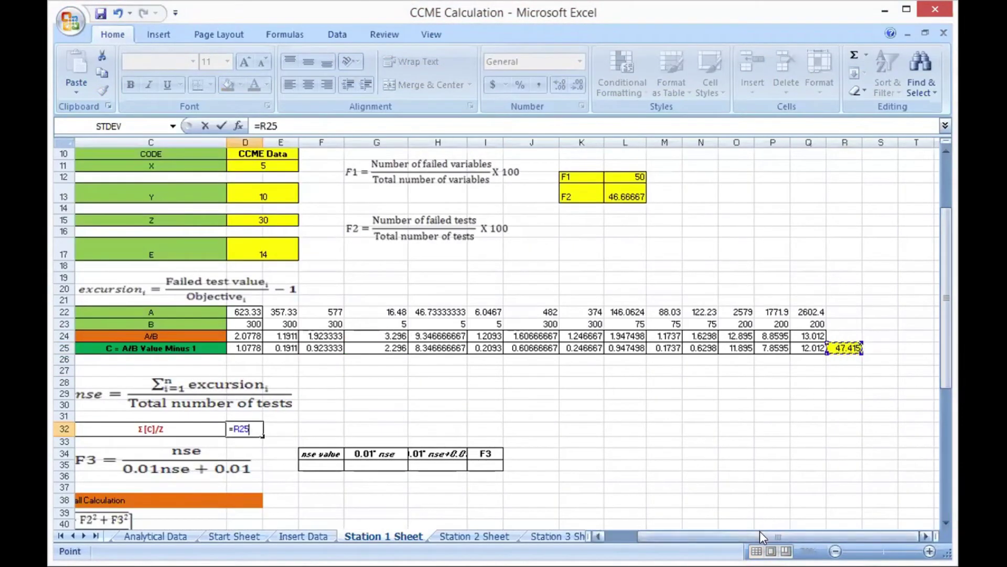
pyautogui.moveTo(760, 531); pyautogui.dragTo(724, 533)
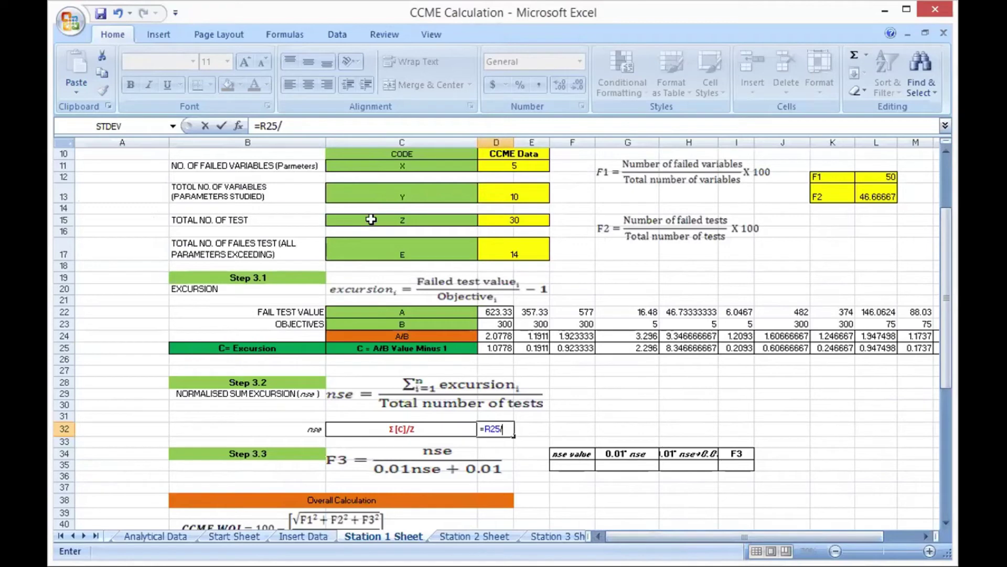
pyautogui.click(522, 219)
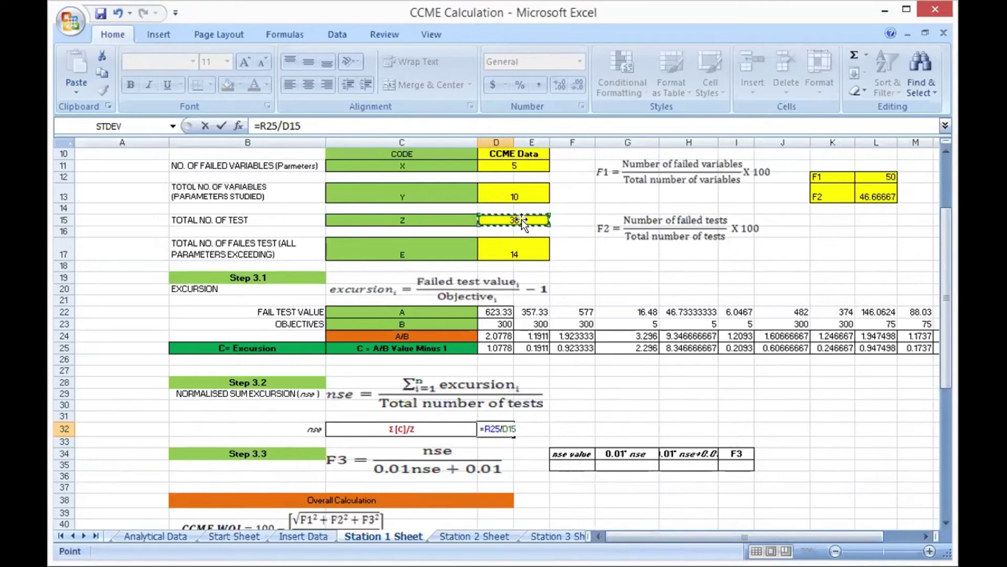
pyautogui.press('Return')
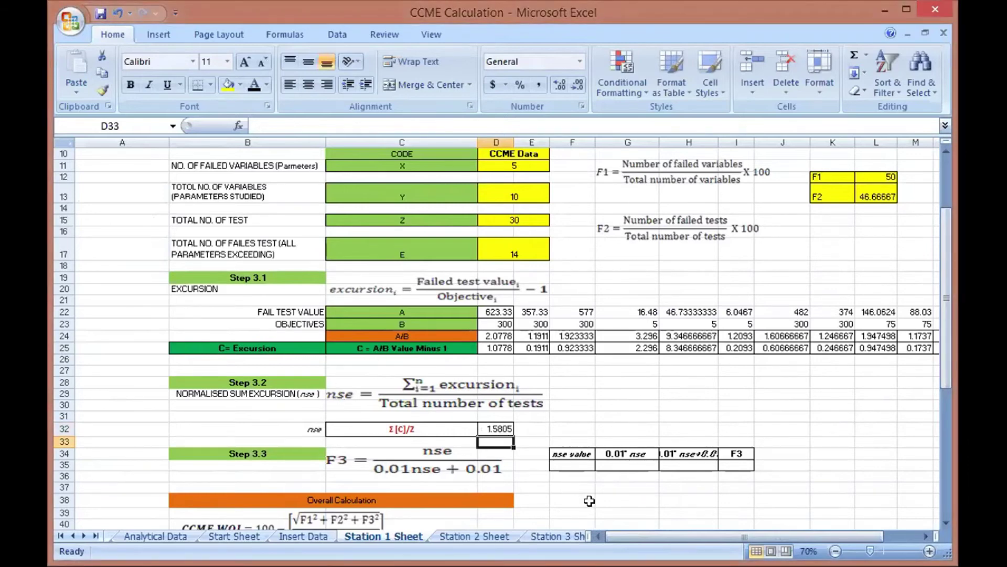
# Copy the nse result from D32 and paste it as values only into F35 under "nse value"
pyautogui.scroll(-2, 659, 460)
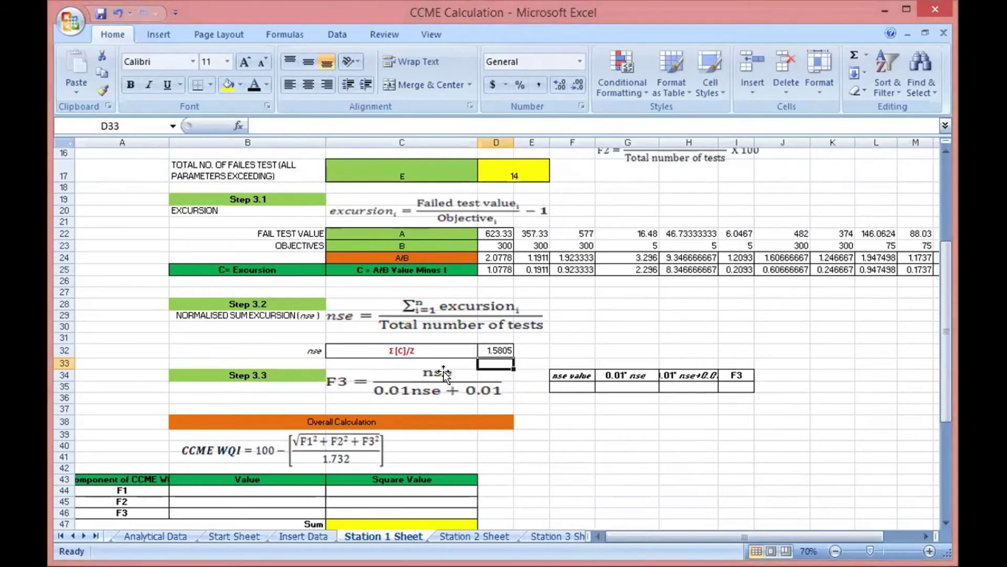
pyautogui.click(495, 350)
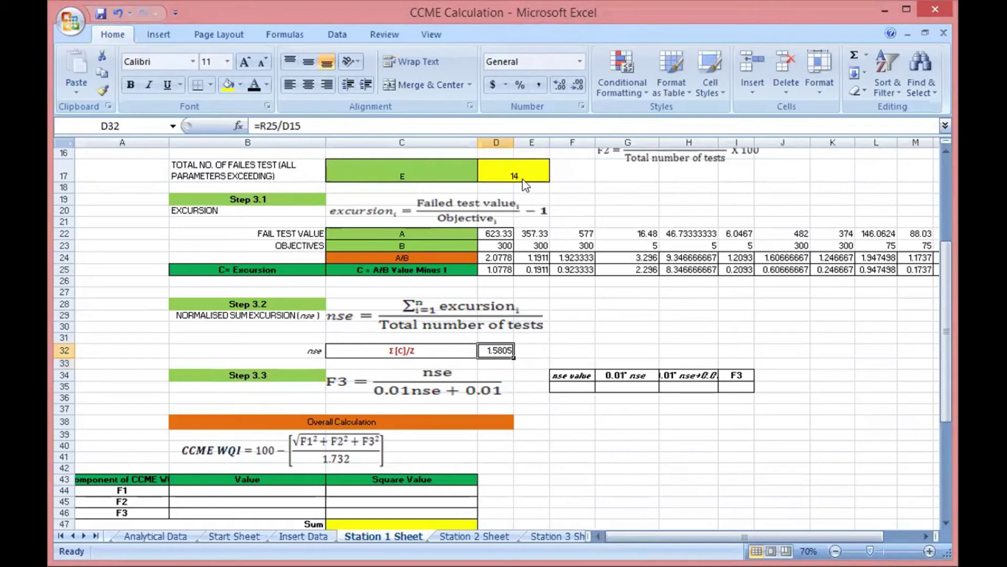
pyautogui.rightClick(495, 350)
pyautogui.click(539, 127)
pyautogui.click(562, 384)
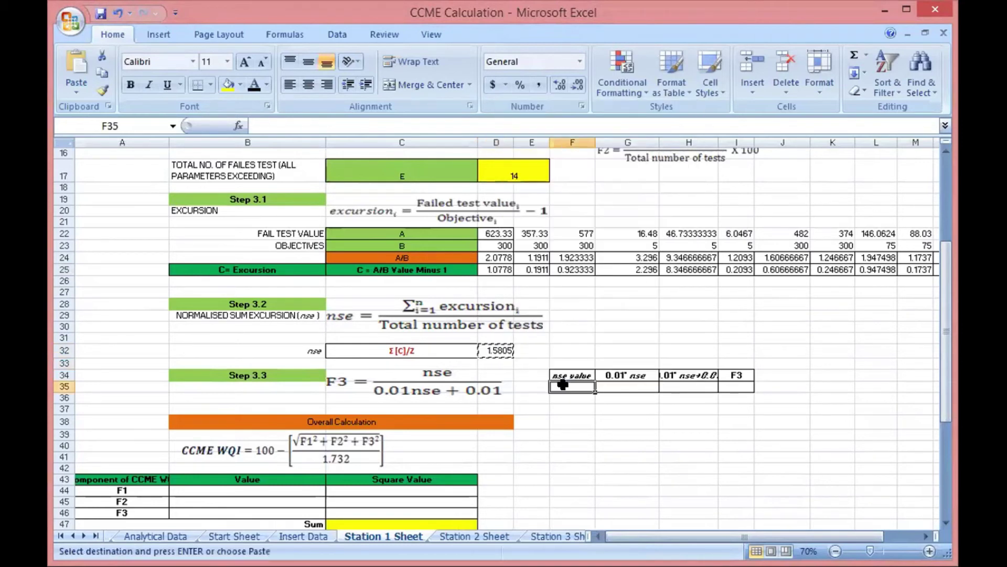
pyautogui.rightClick(563, 386)
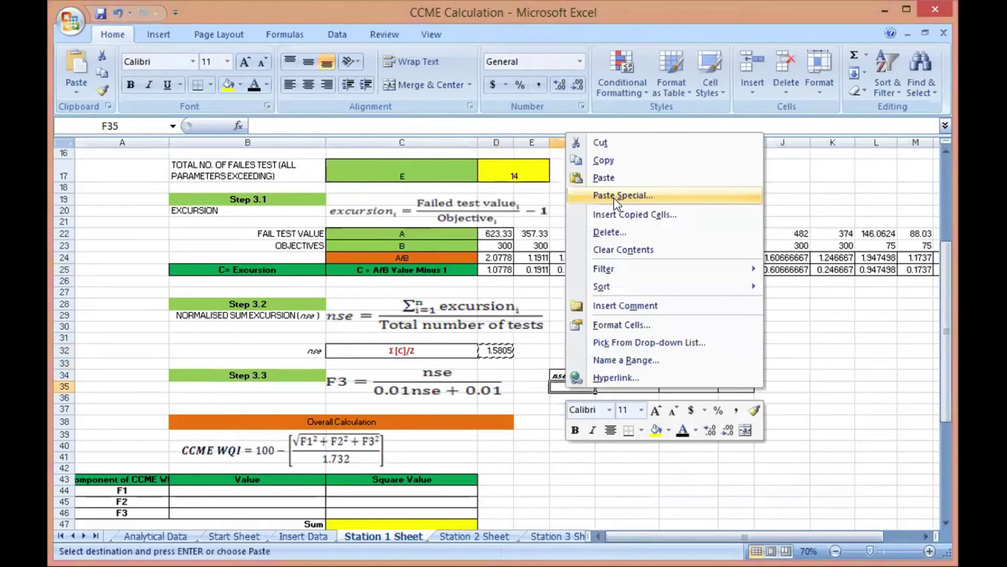
pyautogui.click(614, 198)
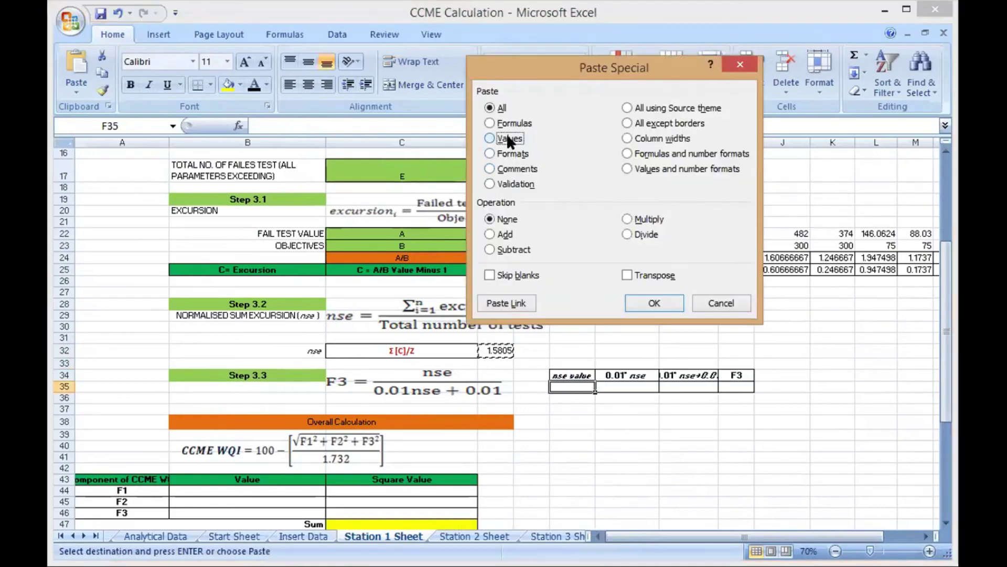
pyautogui.click(507, 138)
pyautogui.click(654, 303)
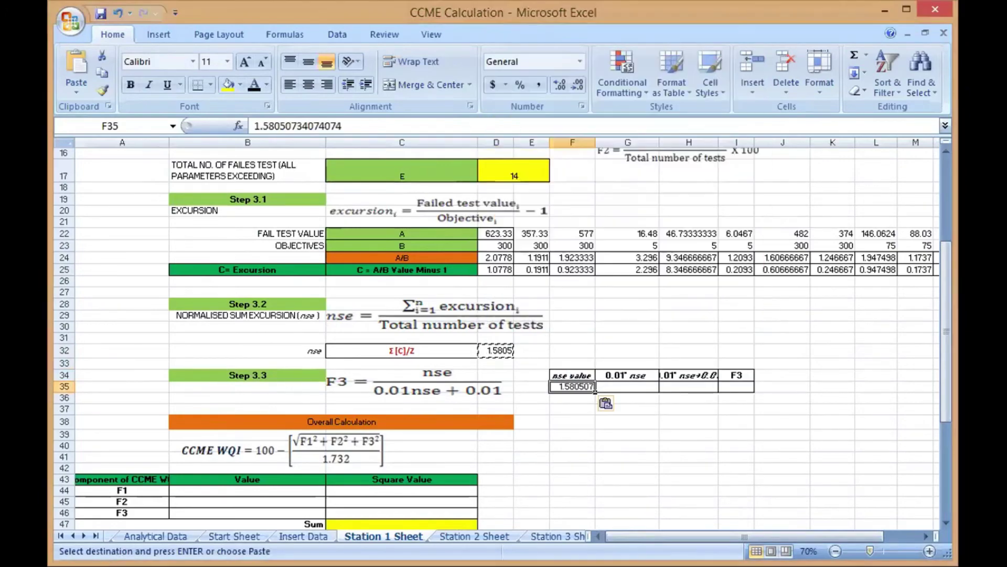
# Enter the formula =0.01*F35 in cell G35 under the "0.01*nse" heading
pyautogui.click(928, 550)
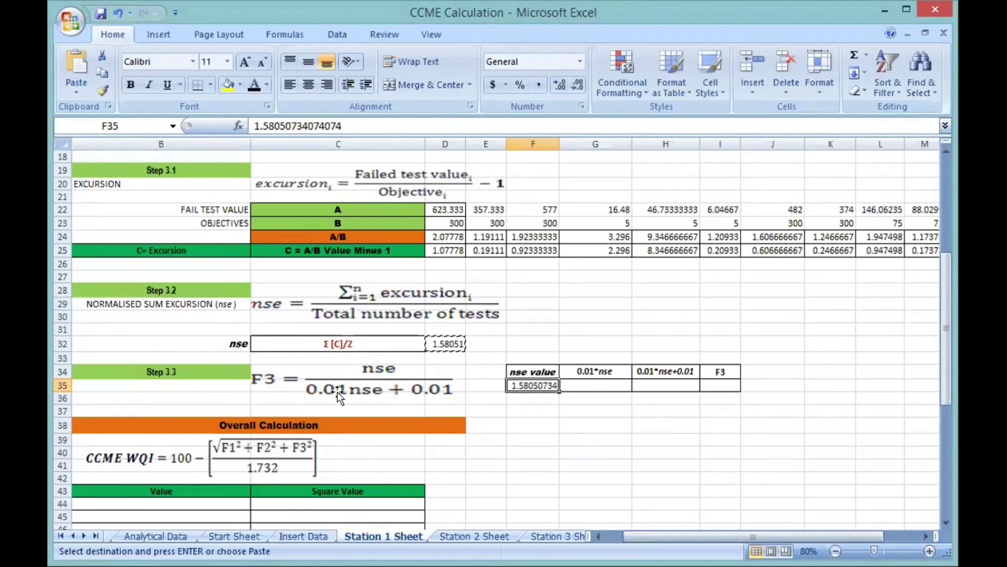
pyautogui.click(585, 385)
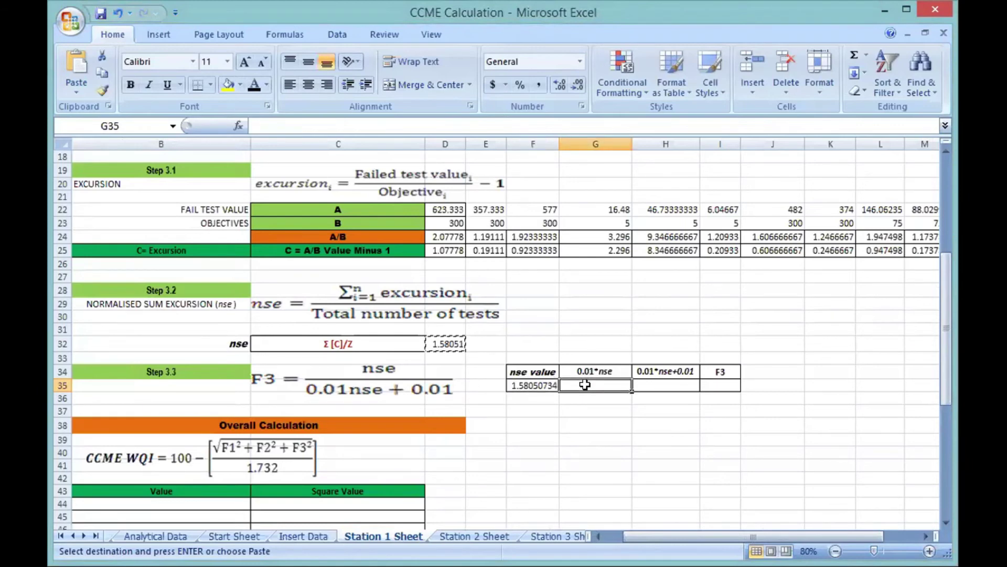
pyautogui.write('=')
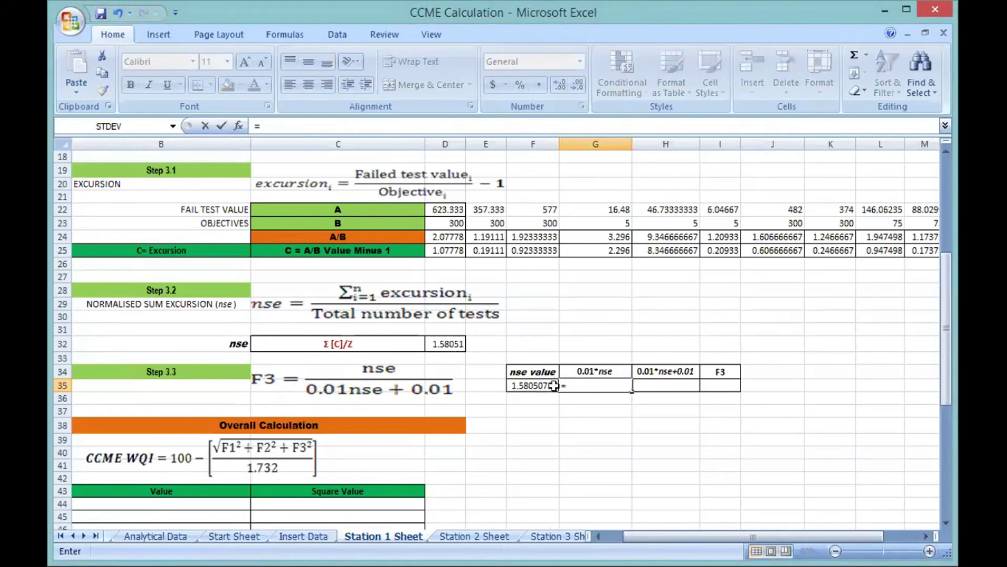
pyautogui.write('0.0')
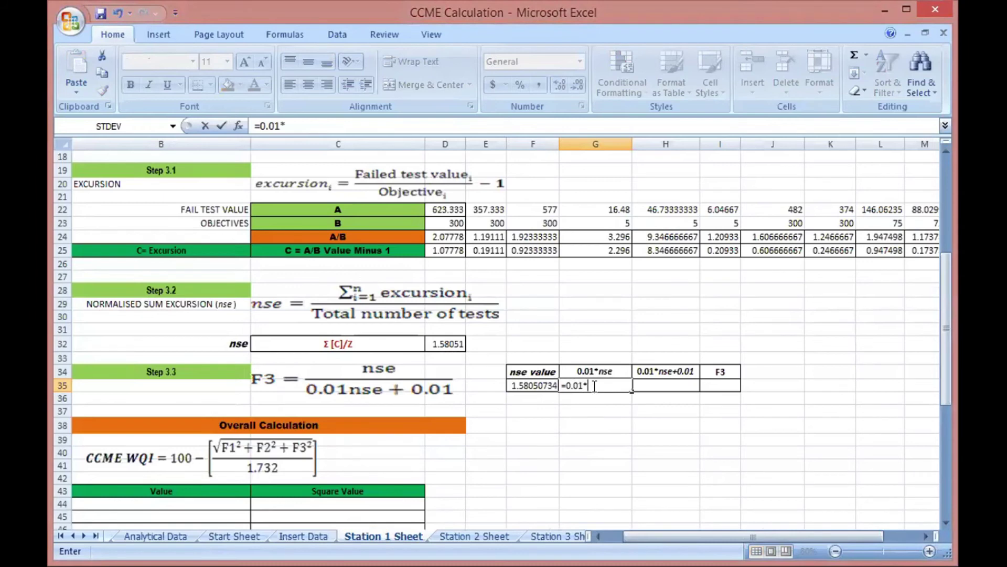
pyautogui.write('1*')
pyautogui.click(518, 386)
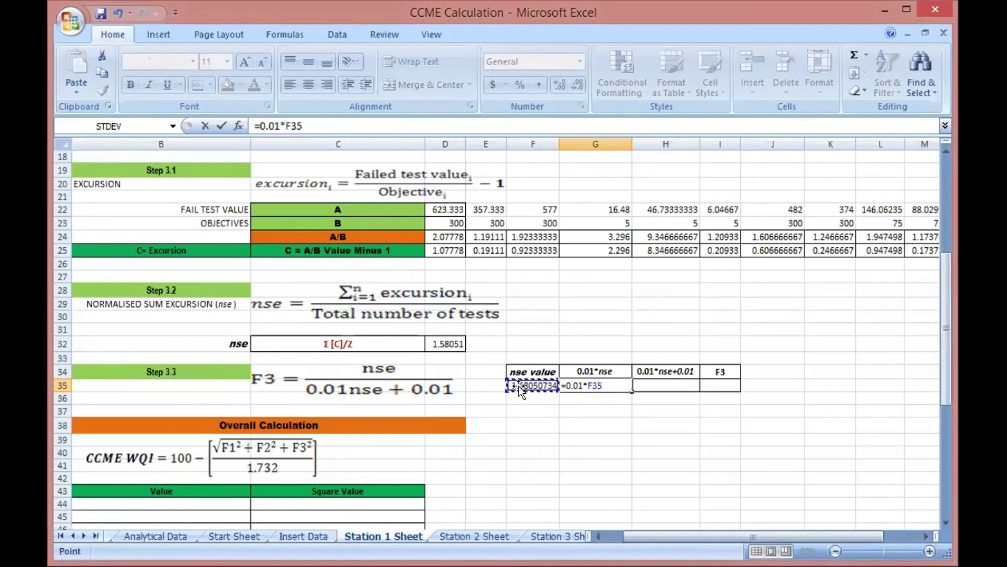
pyautogui.press('Return')
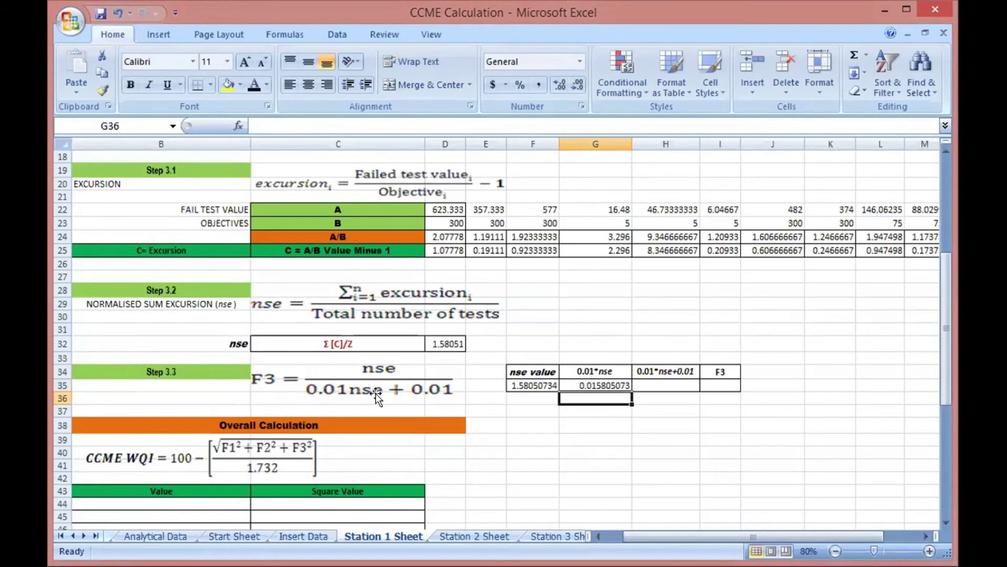
# Enter the formula =G35+0.01 in cell H35 under the "0.01*nse+0.01" heading
pyautogui.click(643, 385)
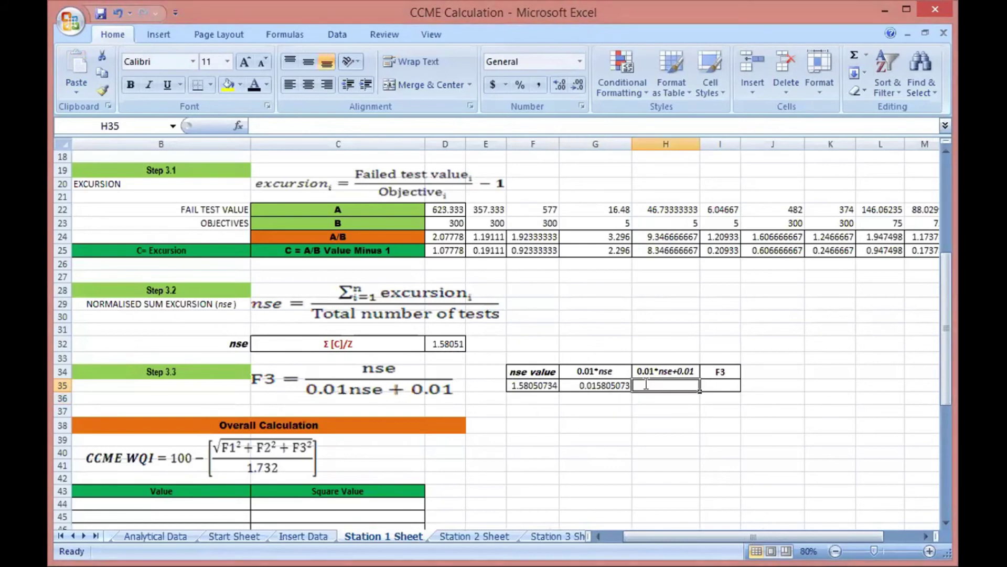
pyautogui.write('=')
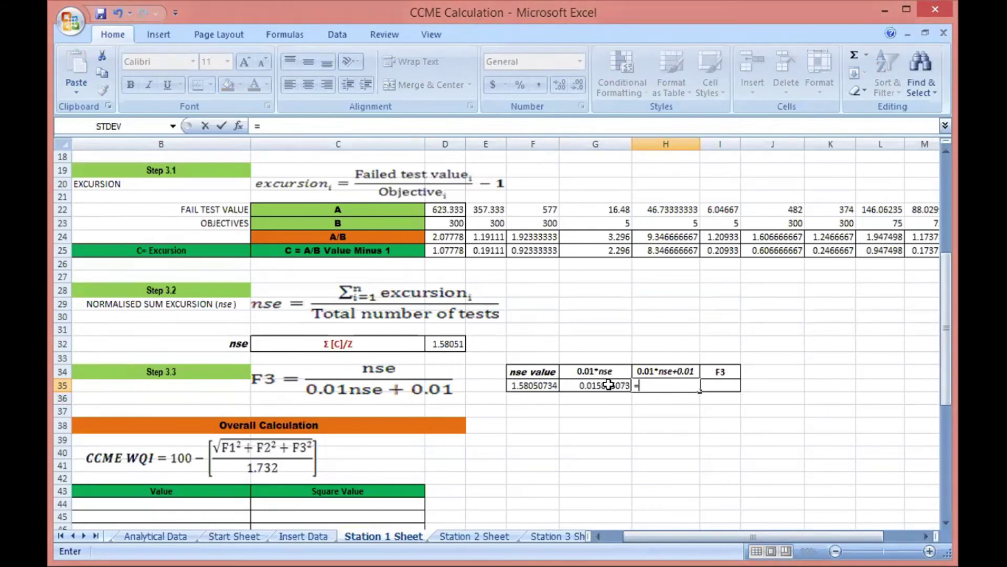
pyautogui.click(608, 386)
pyautogui.write('+0.01')
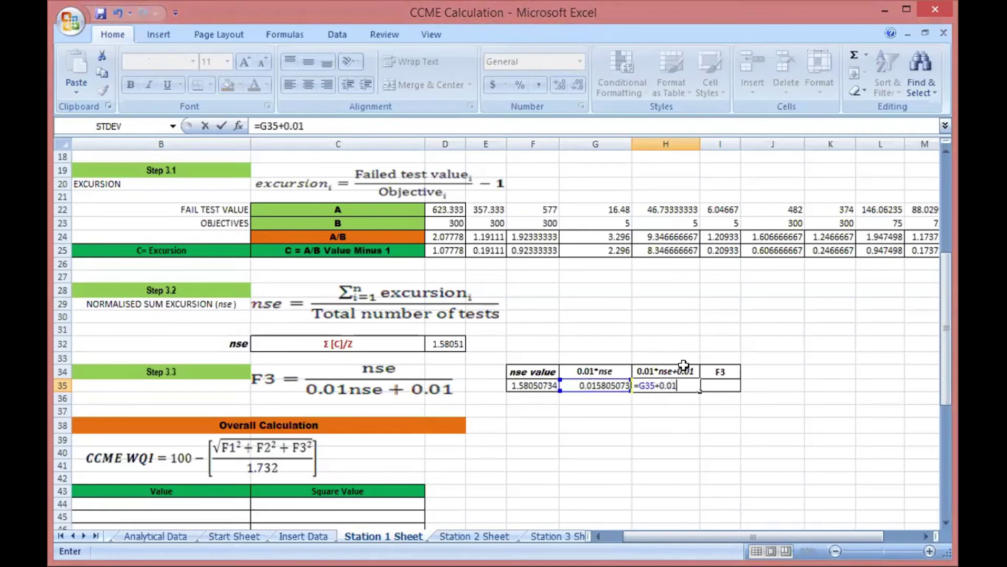
pyautogui.press('Return')
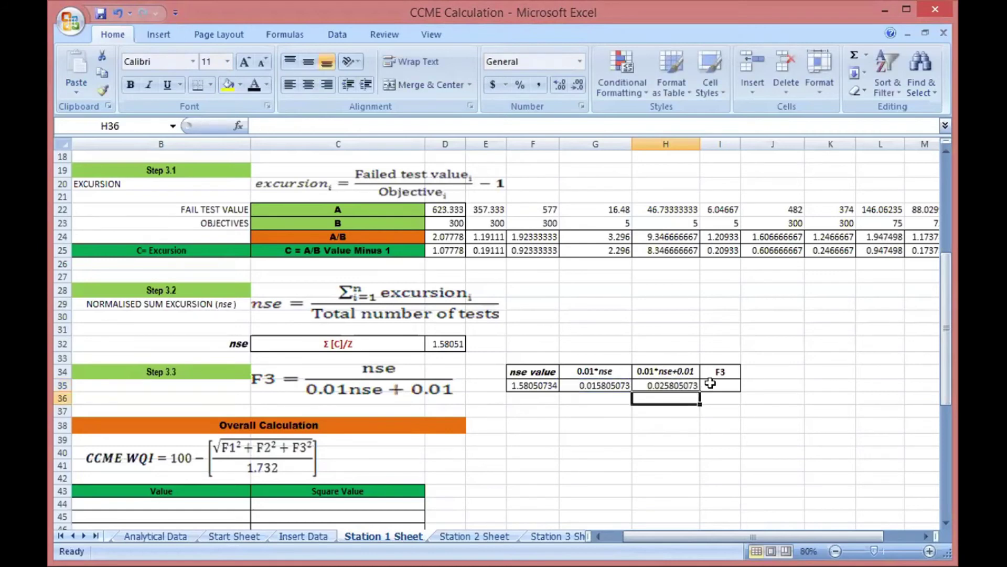
# Calculate F3 in cell I35 with the formula =F35/H35
pyautogui.click(711, 384)
pyautogui.write('=')
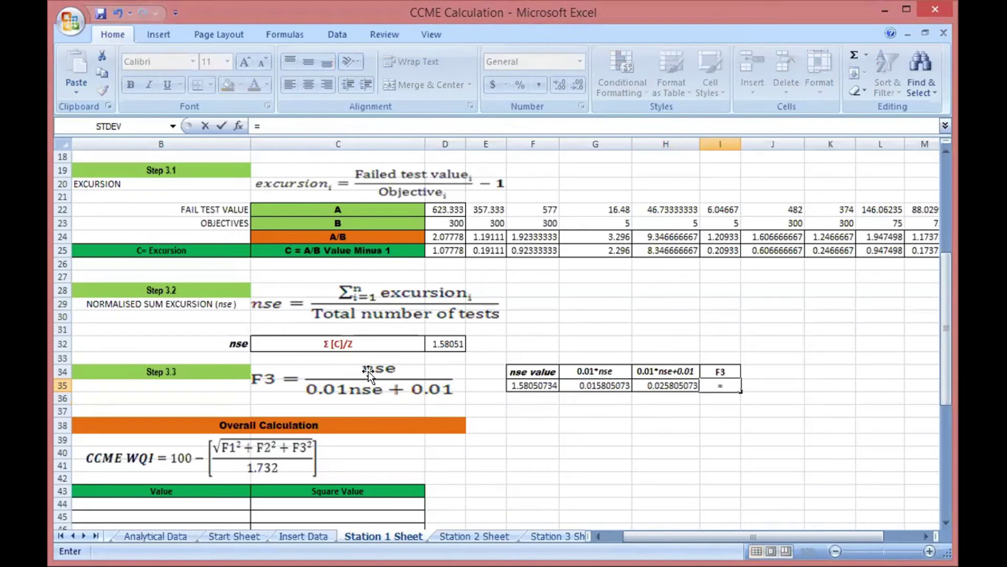
pyautogui.click(528, 385)
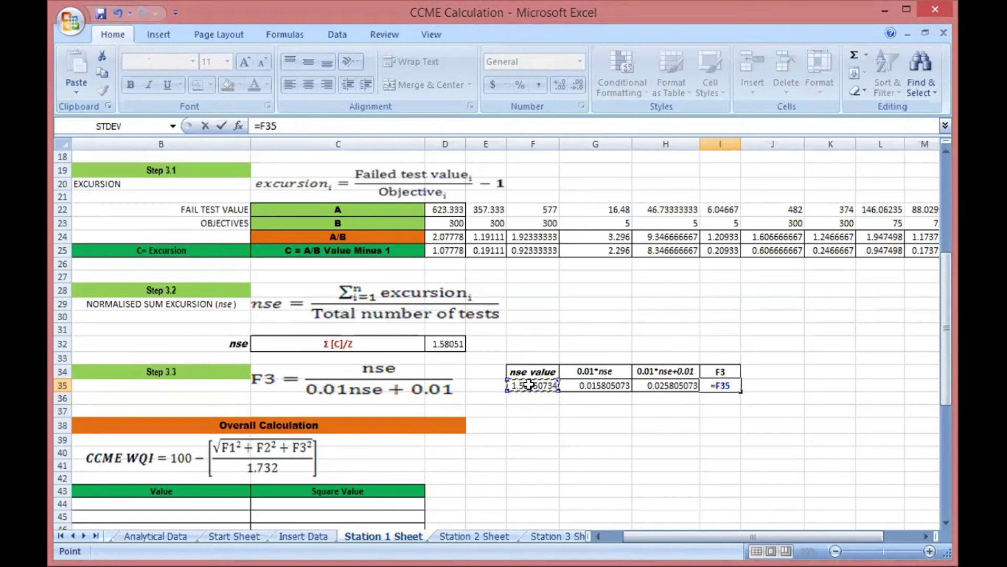
pyautogui.write('/')
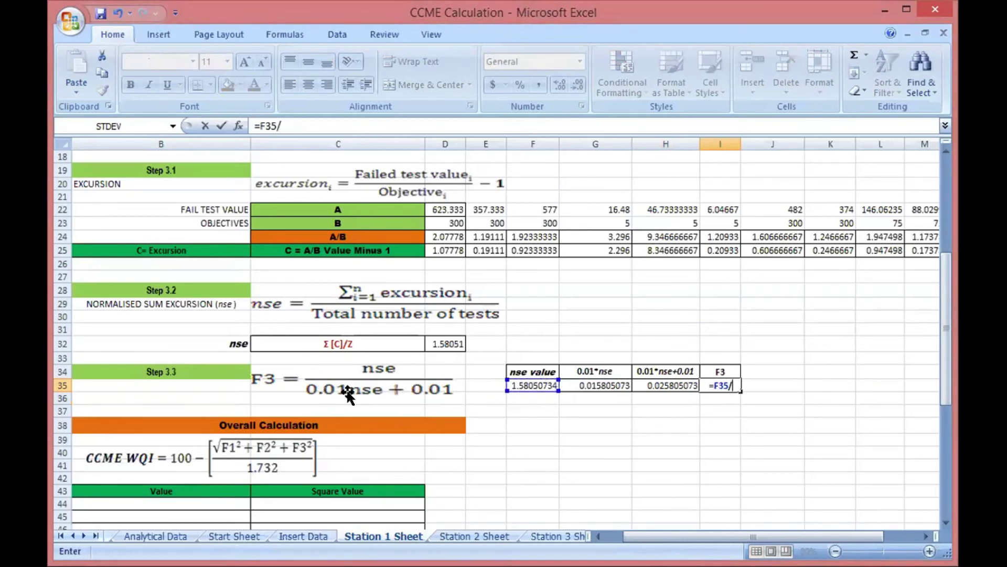
pyautogui.click(671, 386)
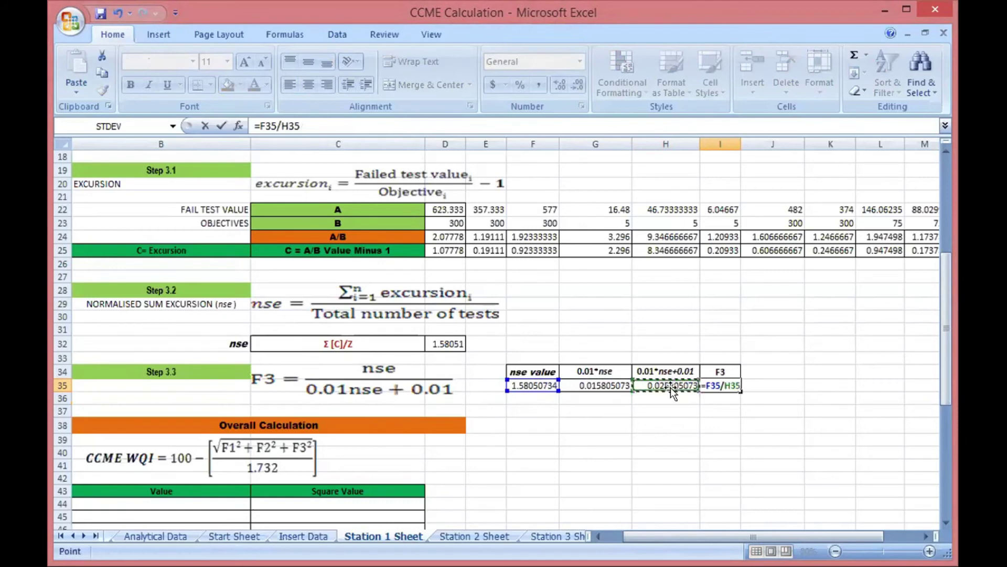
pyautogui.press('Return')
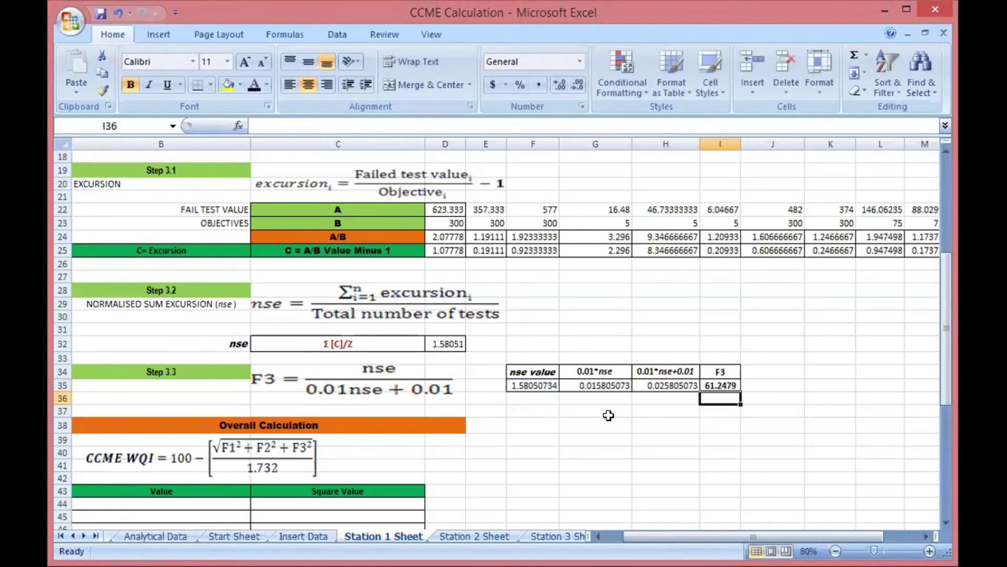
# Fill the Value column of the overall calculation table with 50 for F1, 46.666 for F2 and 61.247 for F3
pyautogui.hscroll(-2, 705, 512)
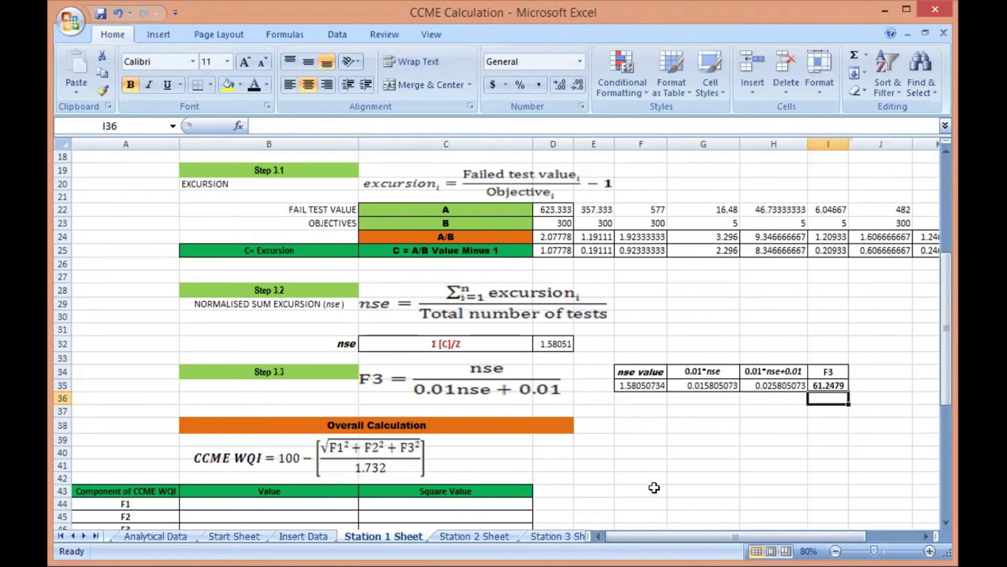
pyautogui.scroll(-3, 646, 467)
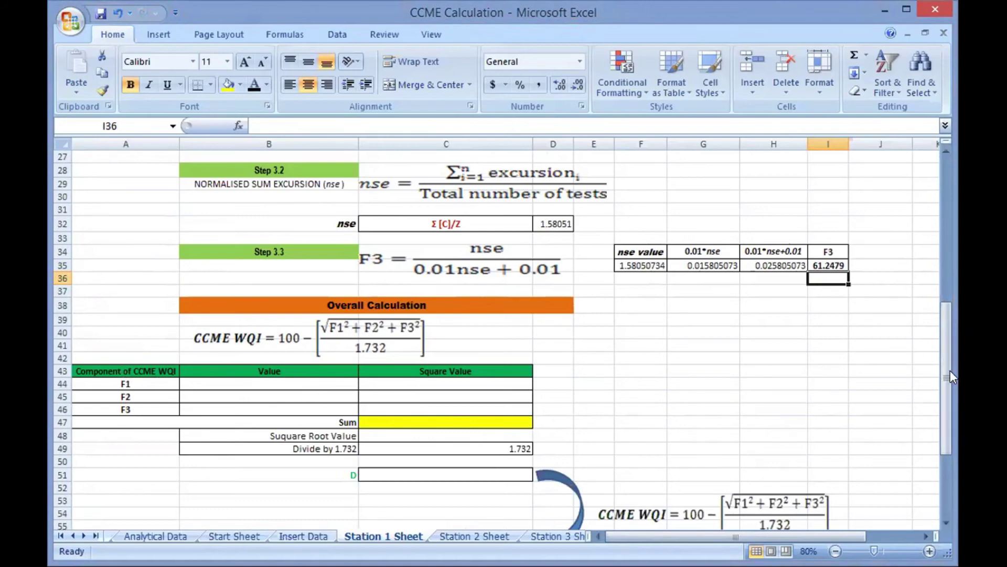
pyautogui.moveTo(950, 373); pyautogui.dragTo(948, 320)
pyautogui.moveTo(735, 536); pyautogui.dragTo(770, 534)
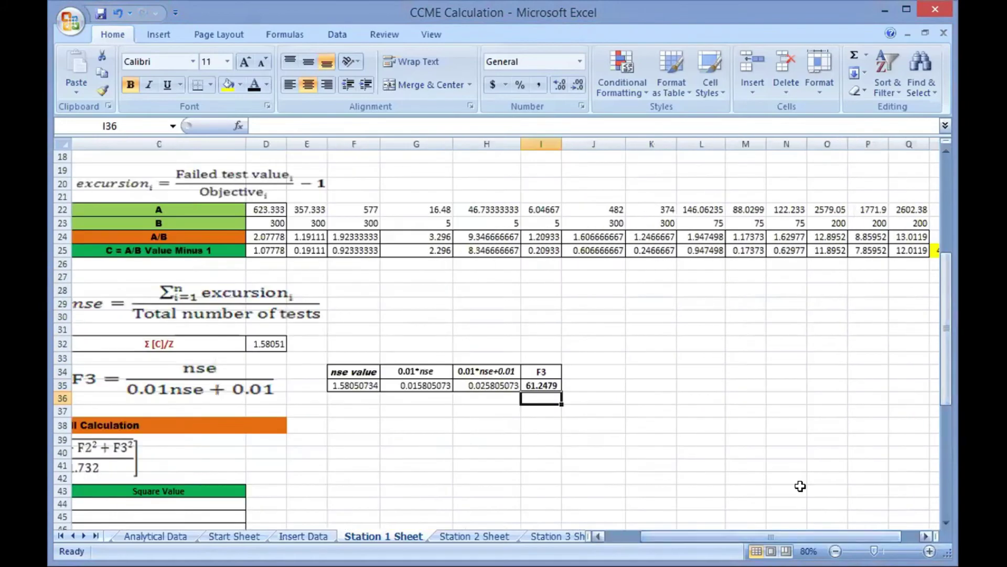
pyautogui.scroll(4, 808, 477)
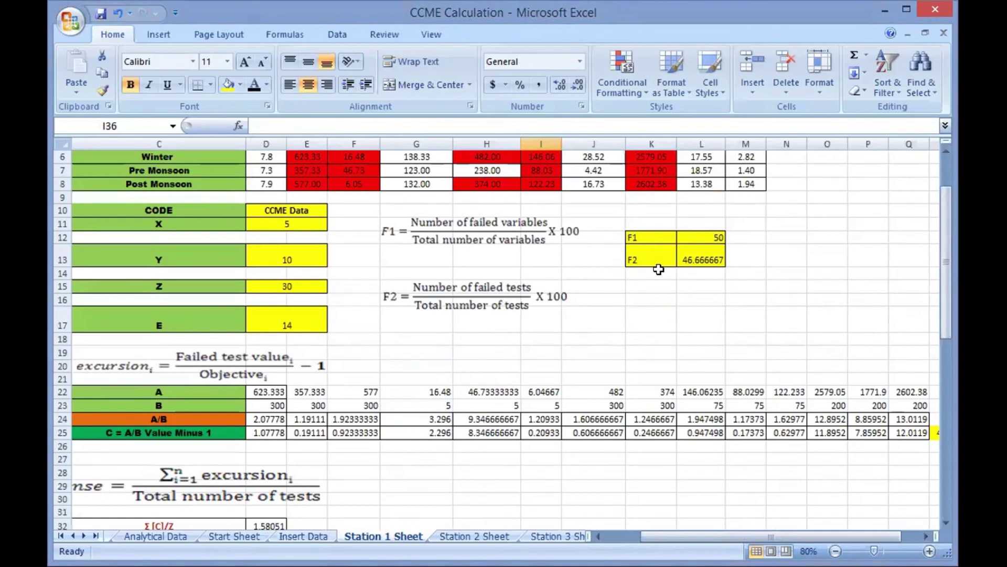
pyautogui.moveTo(949, 328); pyautogui.dragTo(949, 457)
pyautogui.moveTo(771, 535); pyautogui.dragTo(736, 536)
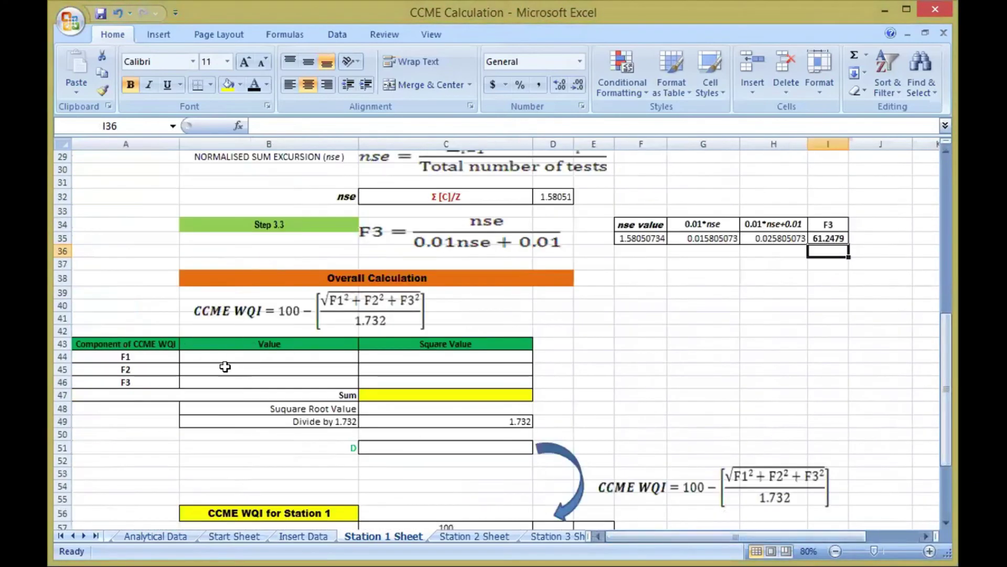
pyautogui.click(252, 359)
pyautogui.write('50')
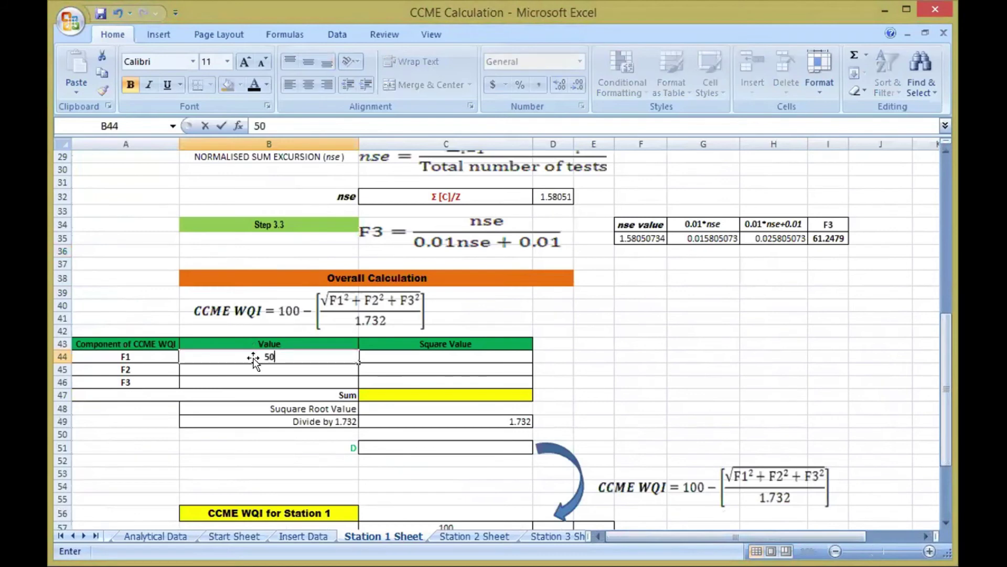
pyautogui.press('Return')
pyautogui.write('46.66')
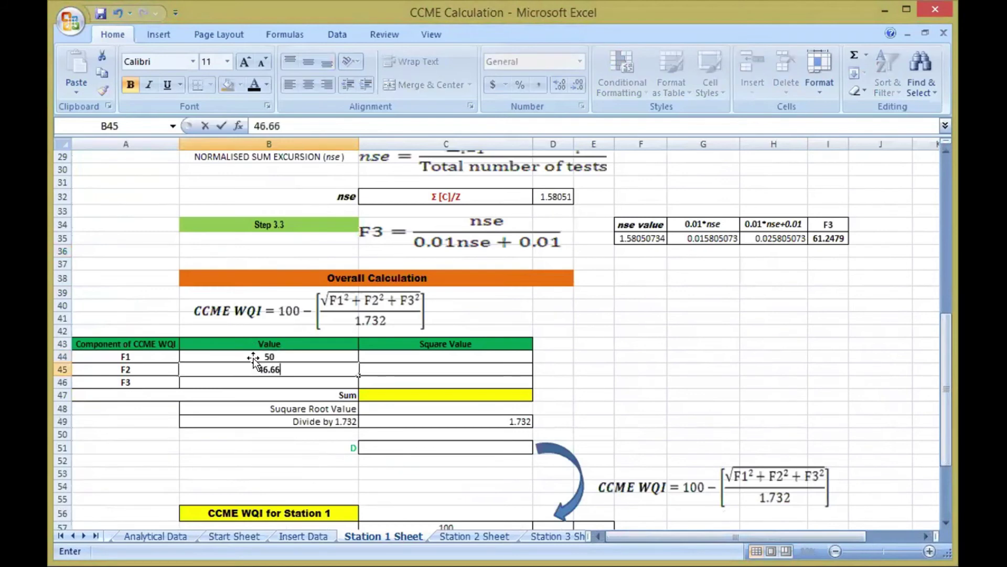
pyautogui.write('6')
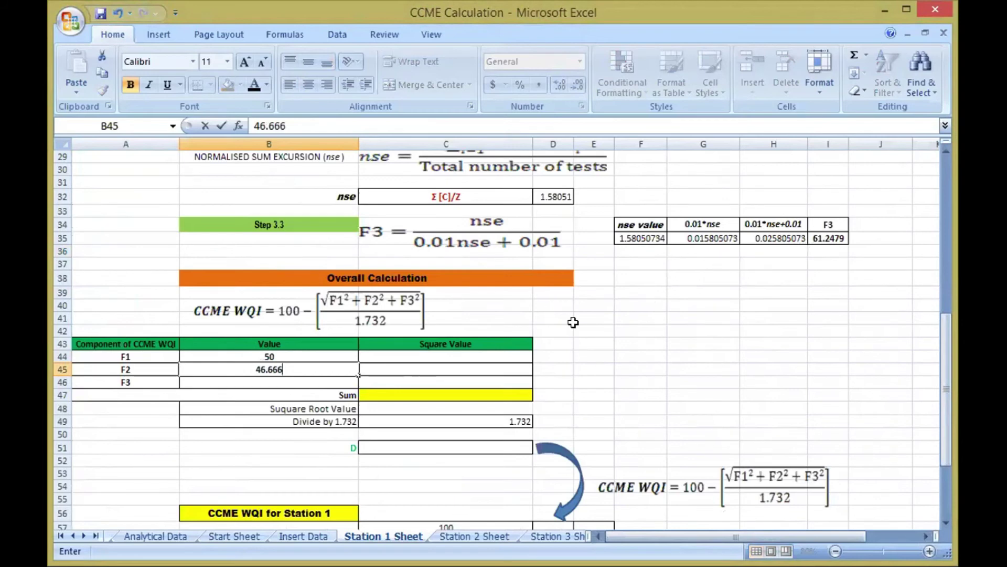
pyautogui.click(261, 381)
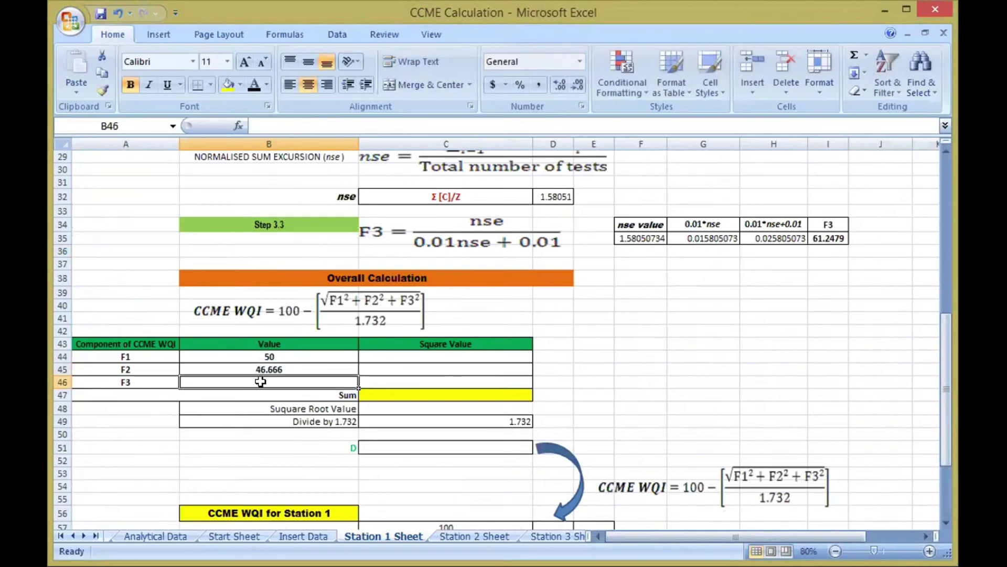
pyautogui.write('61.247')
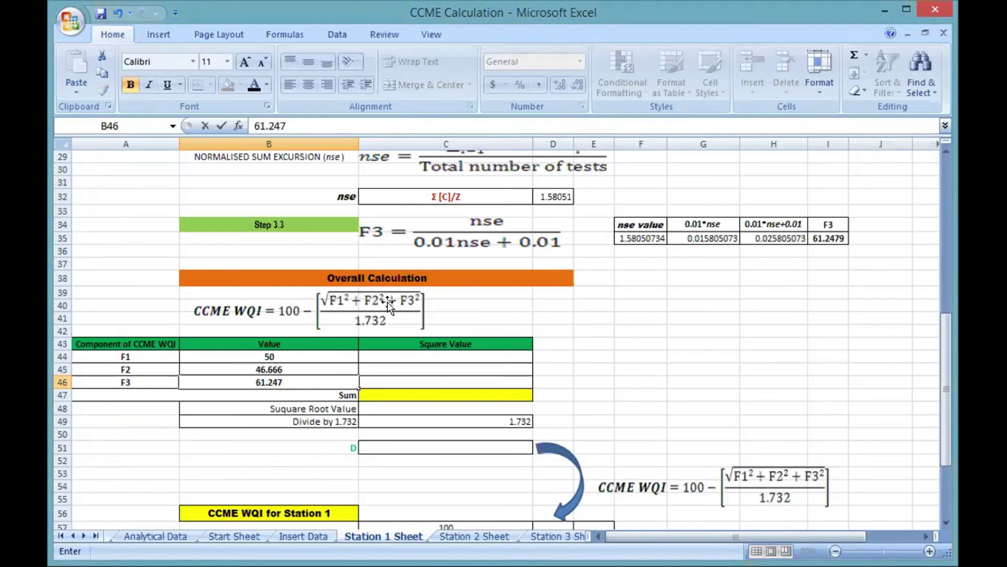
# Square the F1 value in C44 with the formula =B44*B44 and fill it down to C46 for F2 and F3
pyautogui.click(405, 353)
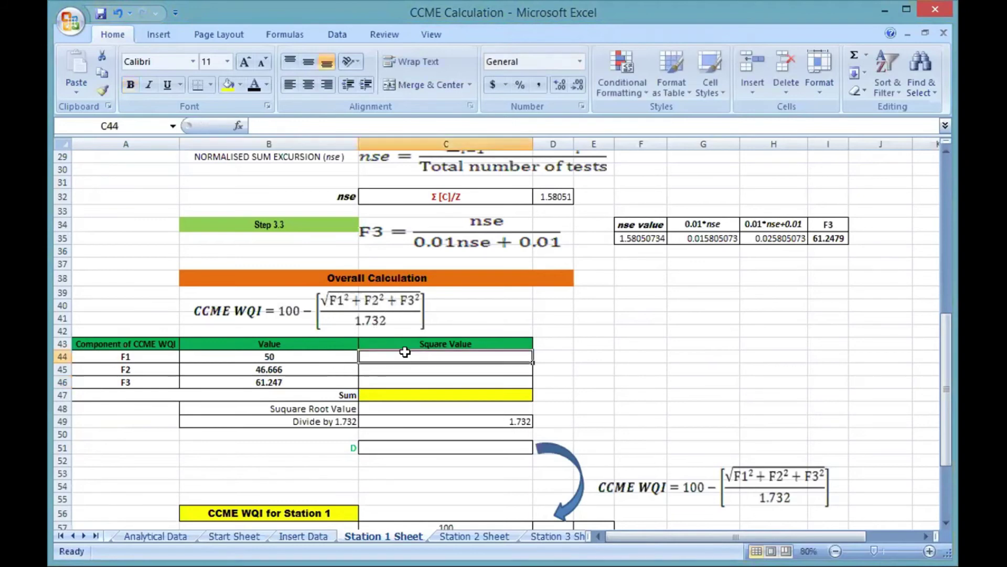
pyautogui.write('=')
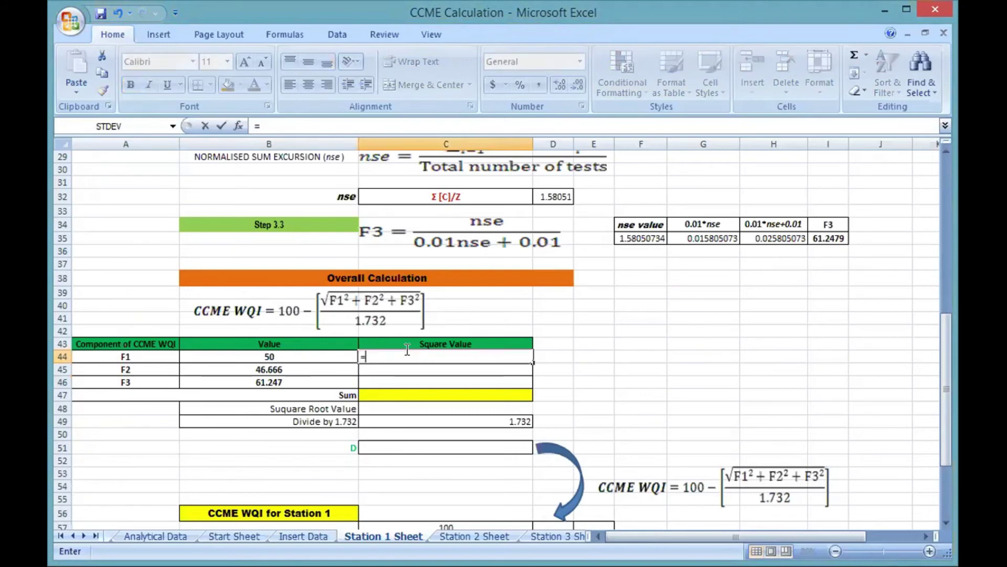
pyautogui.click(277, 355)
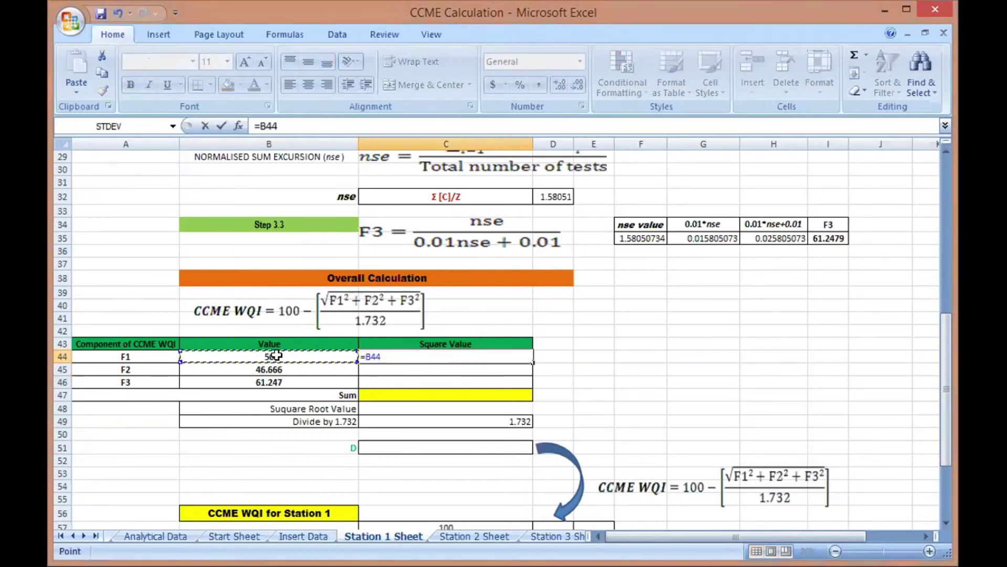
pyautogui.write('*')
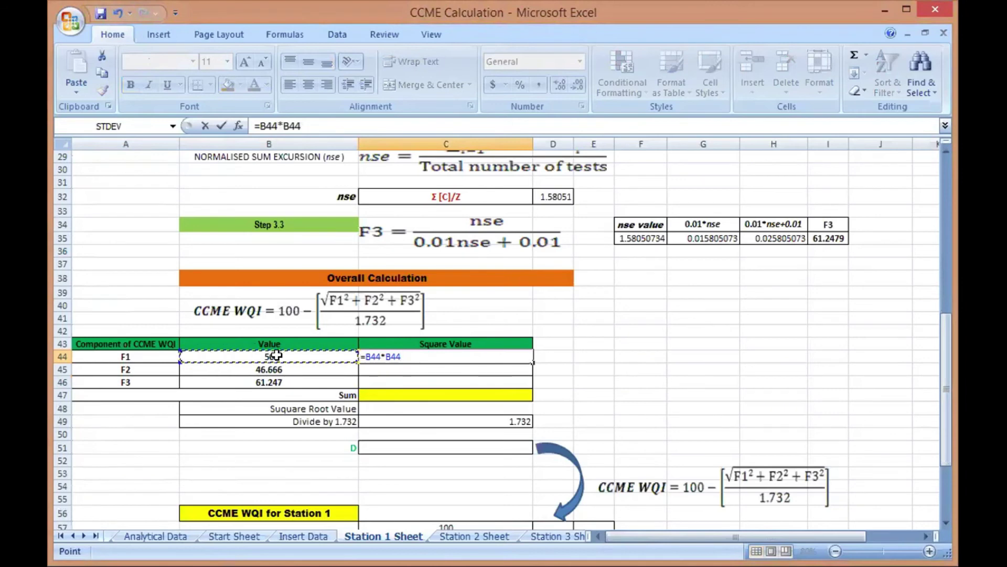
pyautogui.press('Return')
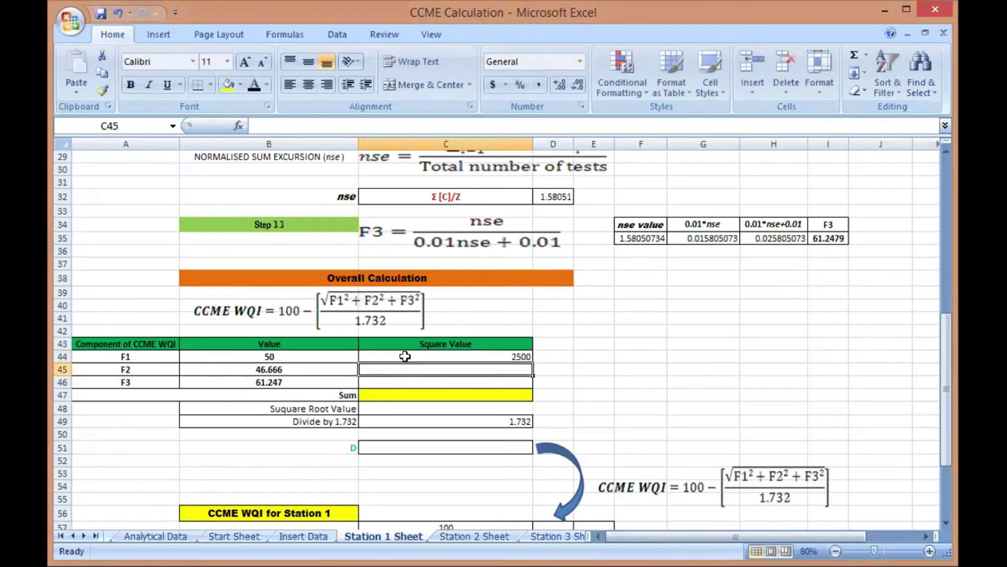
pyautogui.click(522, 356)
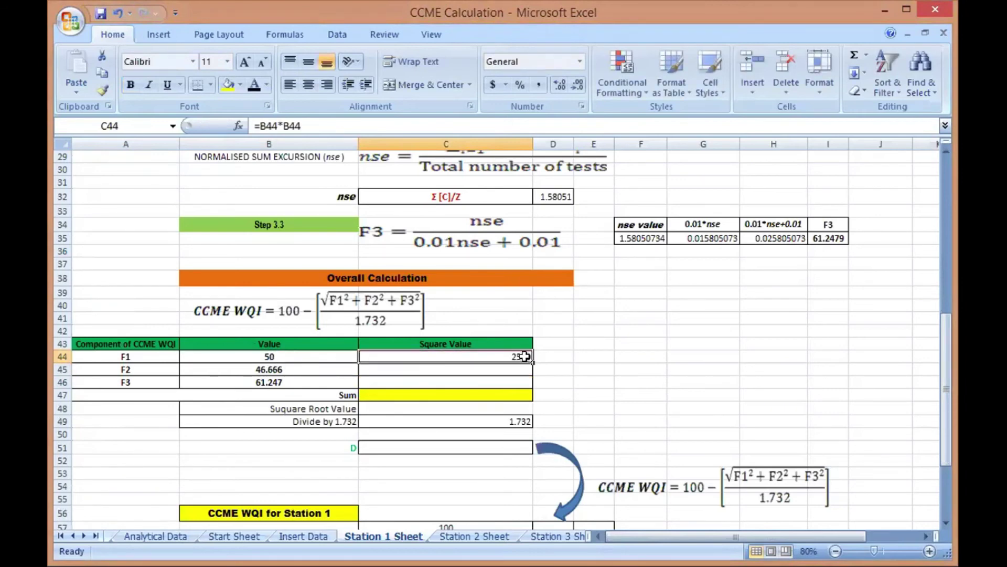
pyautogui.moveTo(533, 363); pyautogui.dragTo(529, 382)
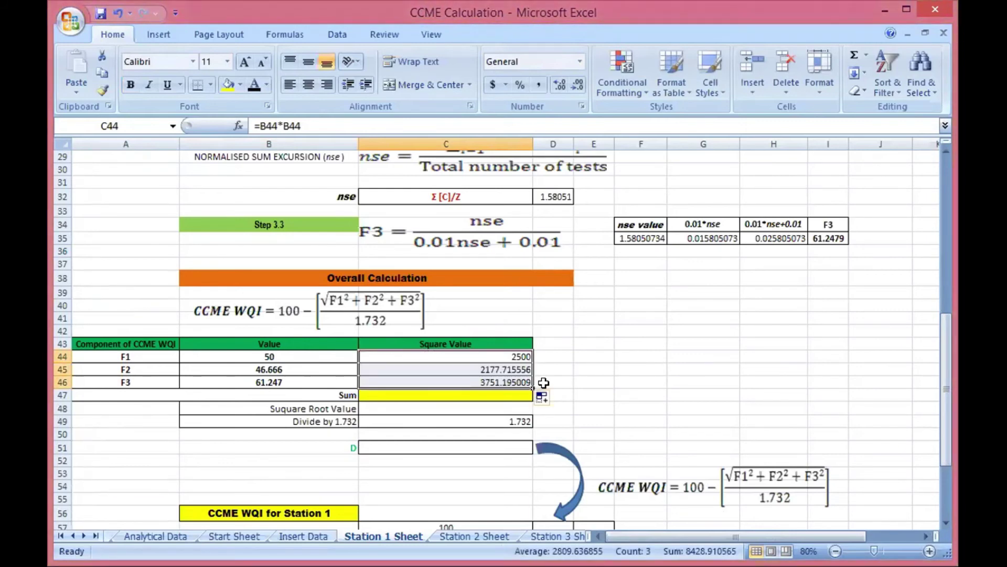
# Total the three square values in cell C47 with the formula =SUM(C44:C46)
pyautogui.click(496, 395)
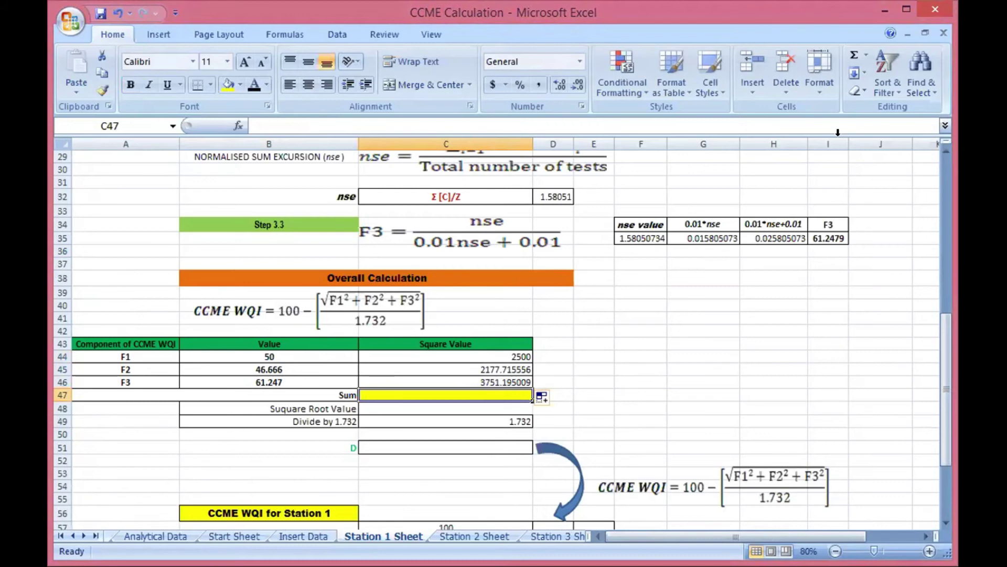
pyautogui.click(865, 54)
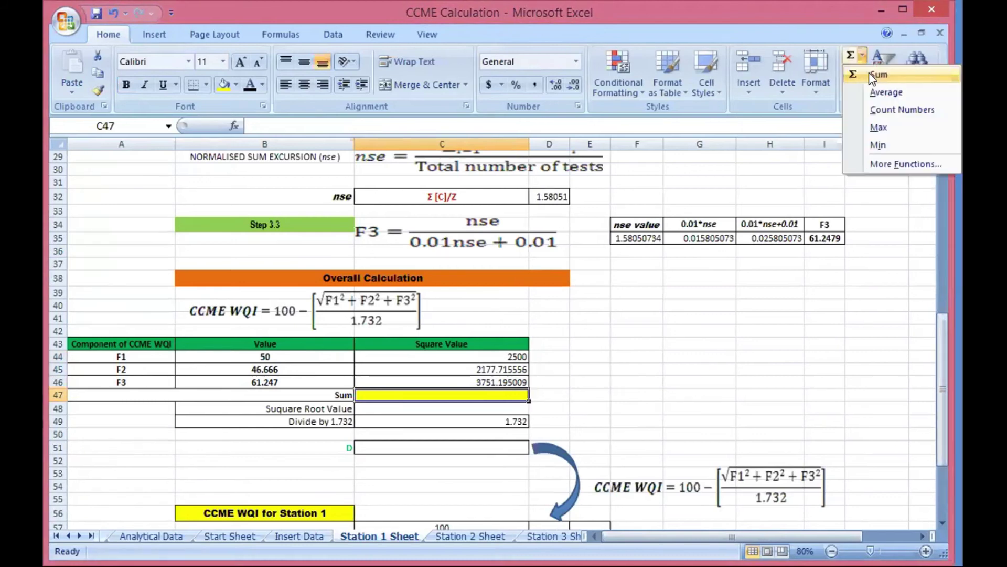
pyautogui.click(876, 75)
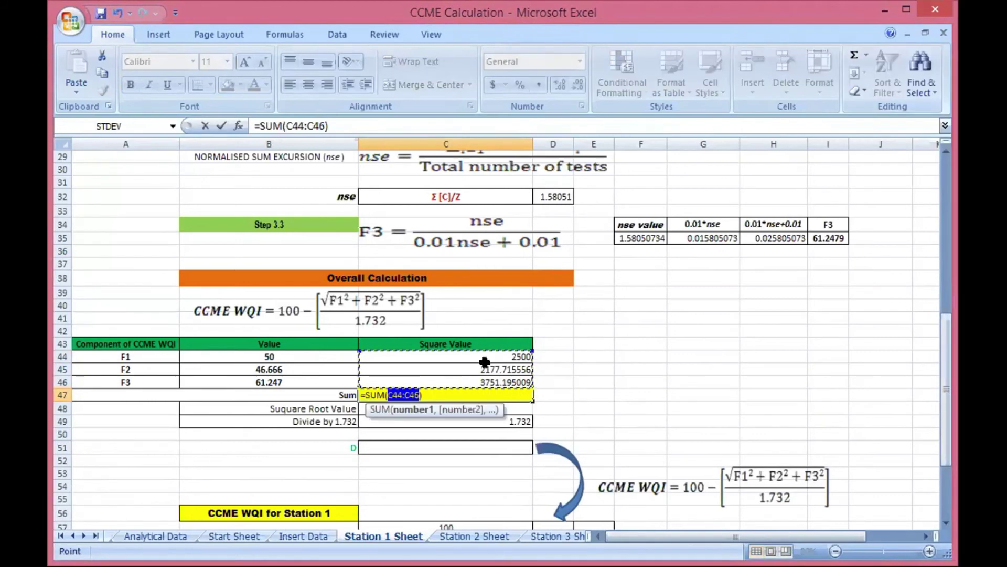
pyautogui.press('Return')
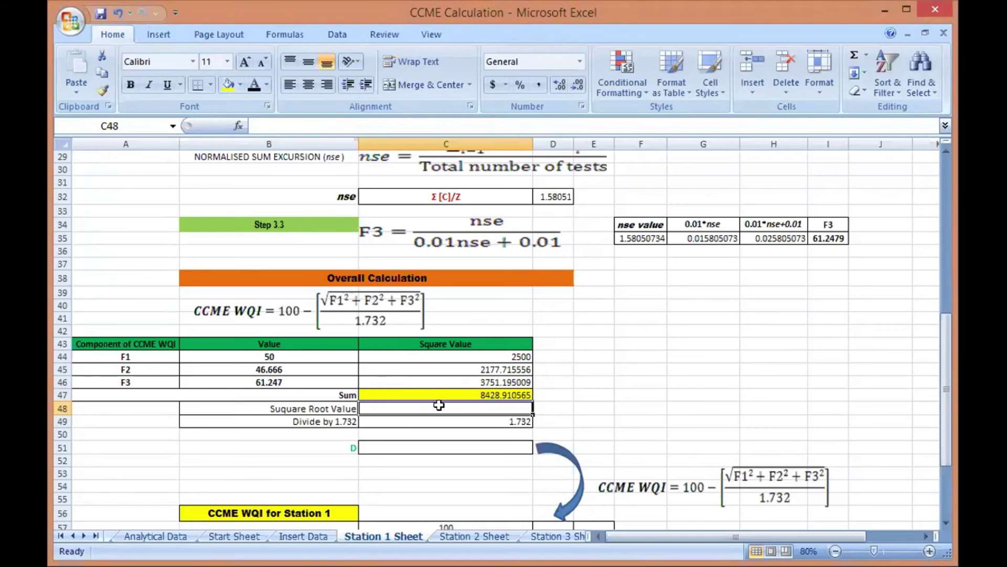
# Calculate the square root of the sum in cell C48 with the formula =SQRT(C47)
pyautogui.write('=')
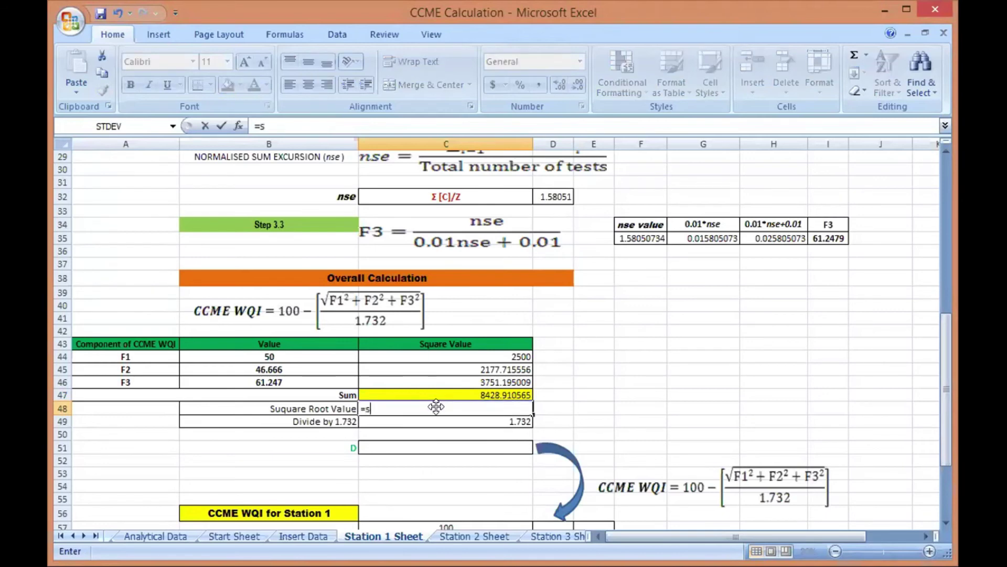
pyautogui.write('sq')
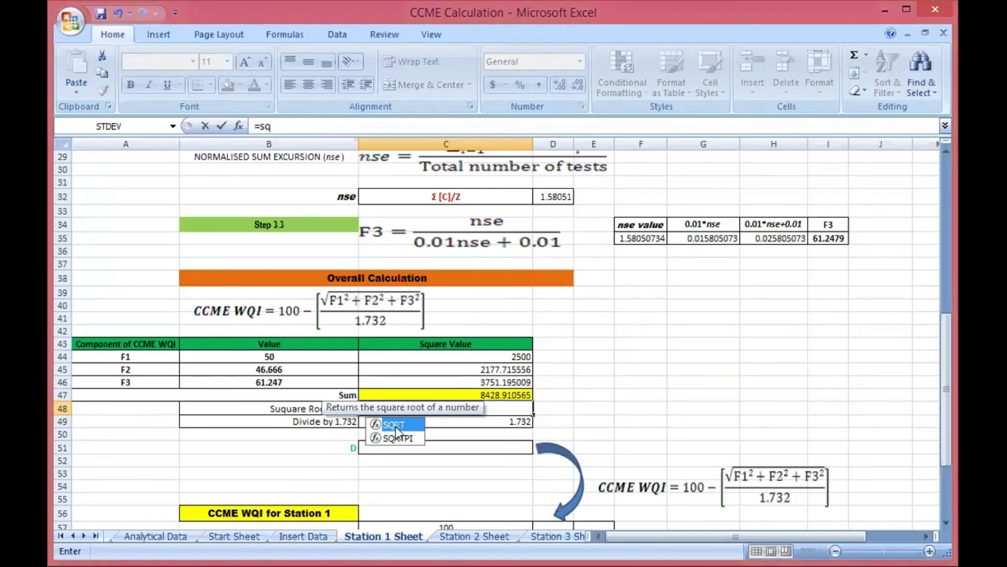
pyautogui.doubleClick(396, 426)
pyautogui.click(466, 394)
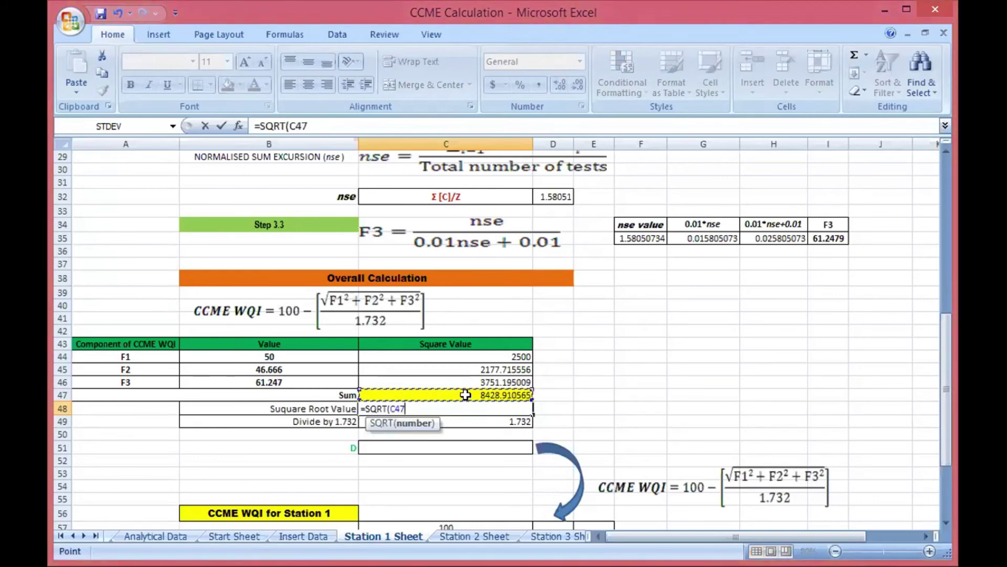
pyautogui.write(')')
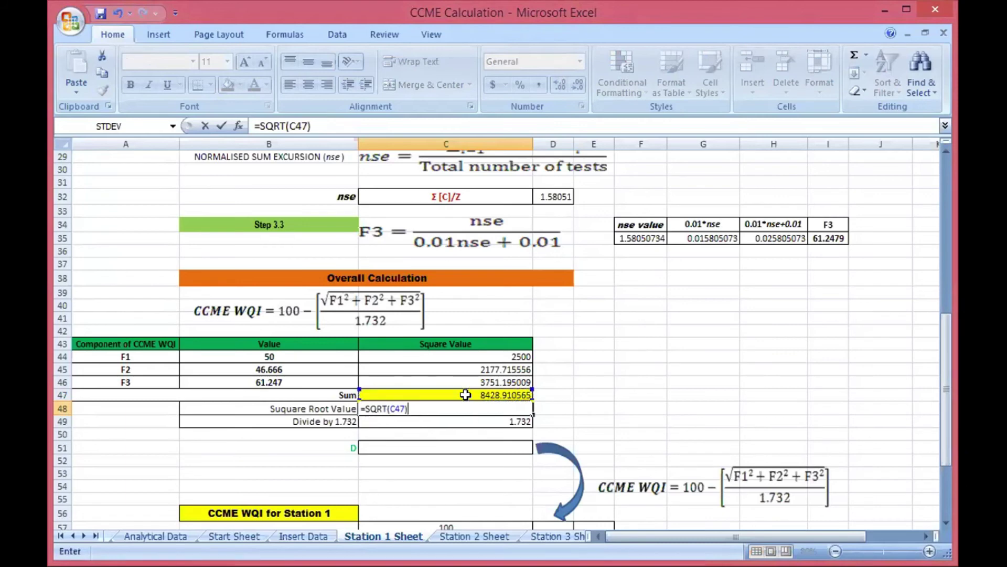
pyautogui.press('Return')
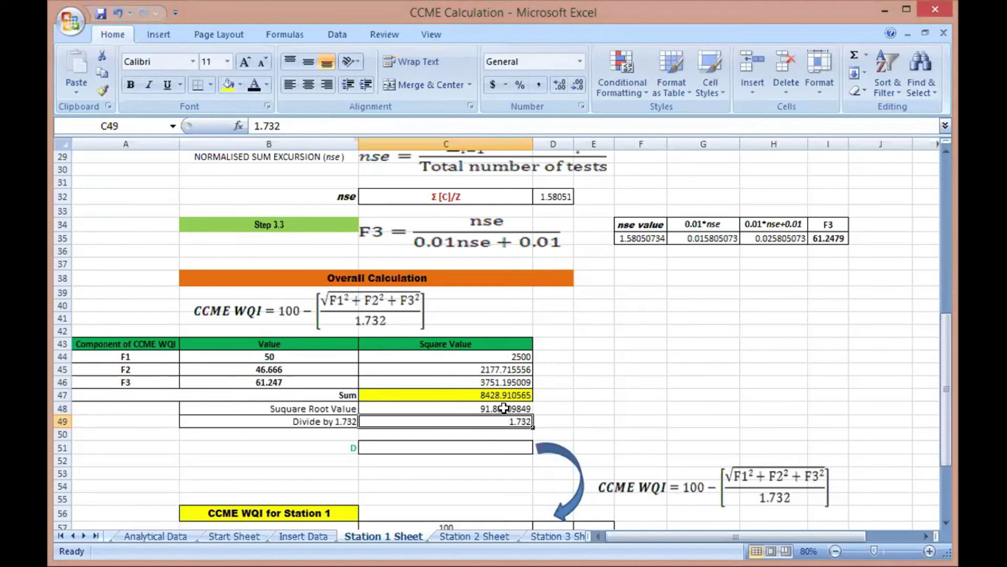
# Calculate D in cell C51 with the formula =C48/C49 and set that cell's font colour to black
pyautogui.click(439, 447)
pyautogui.write('=')
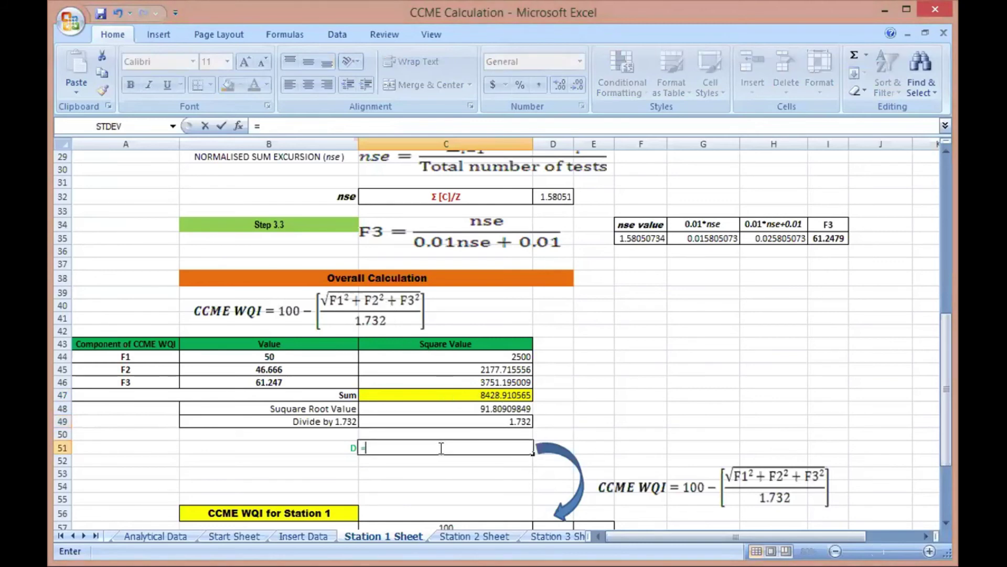
pyautogui.scroll(-1, 442, 448)
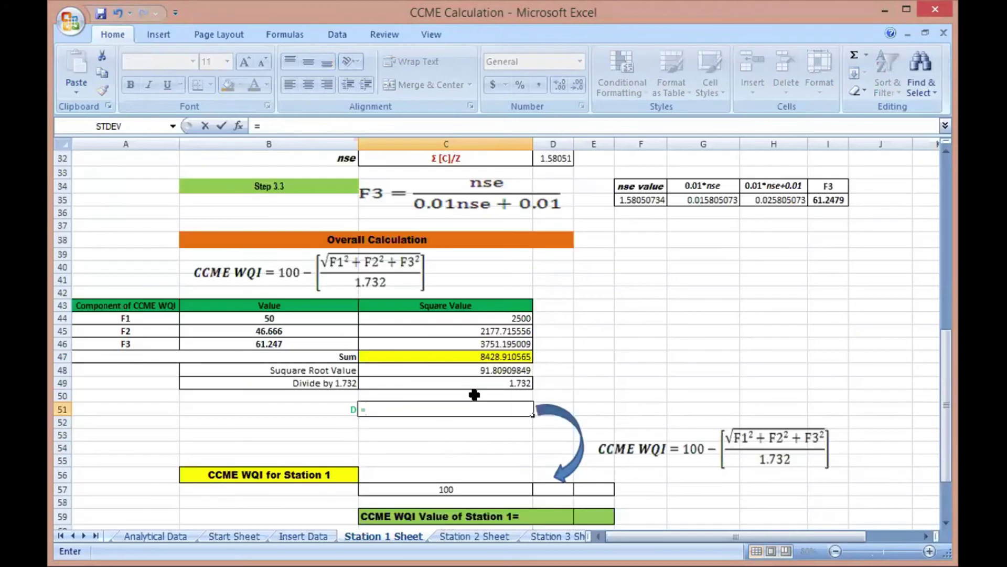
pyautogui.click(480, 374)
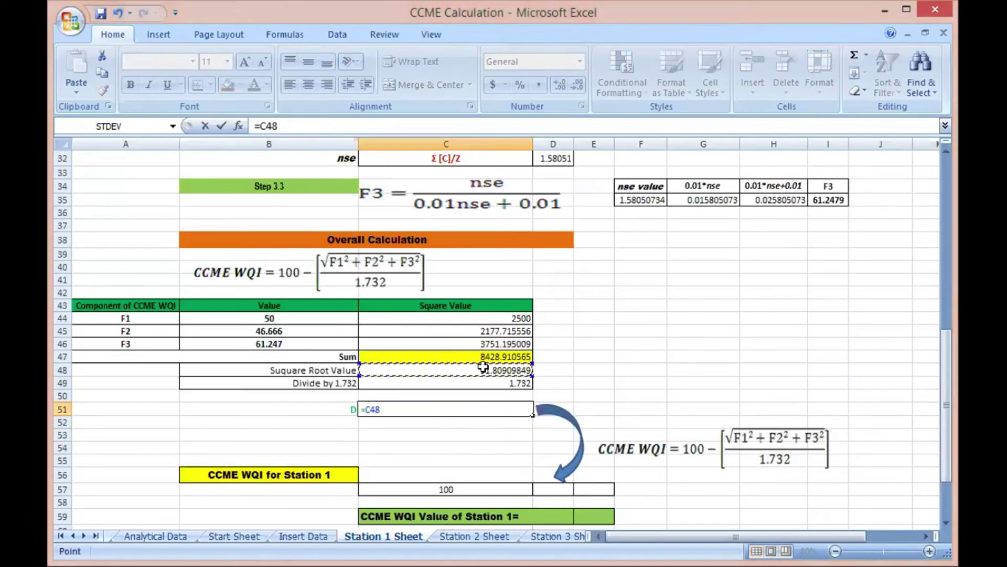
pyautogui.write('/')
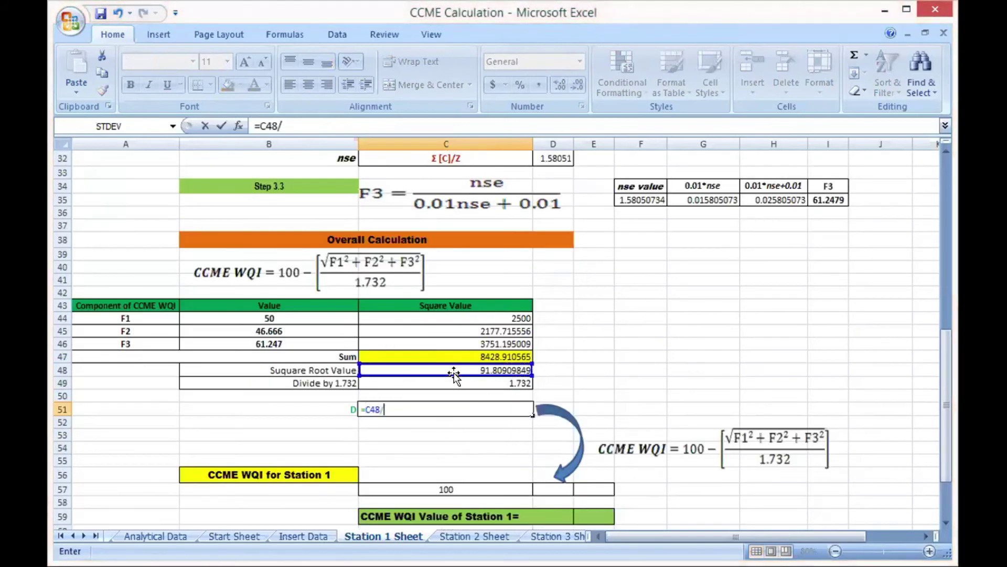
pyautogui.click(484, 383)
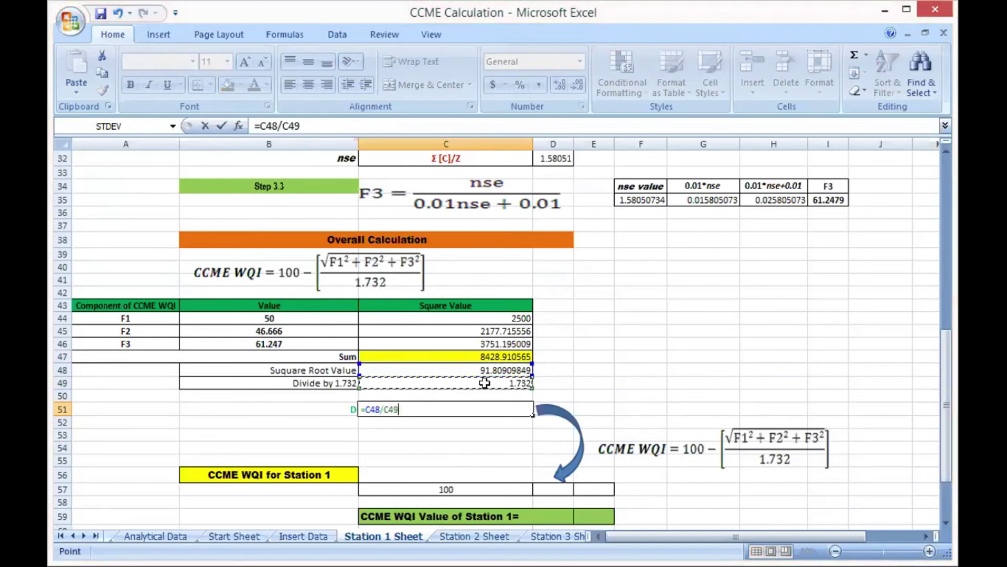
pyautogui.press('Return')
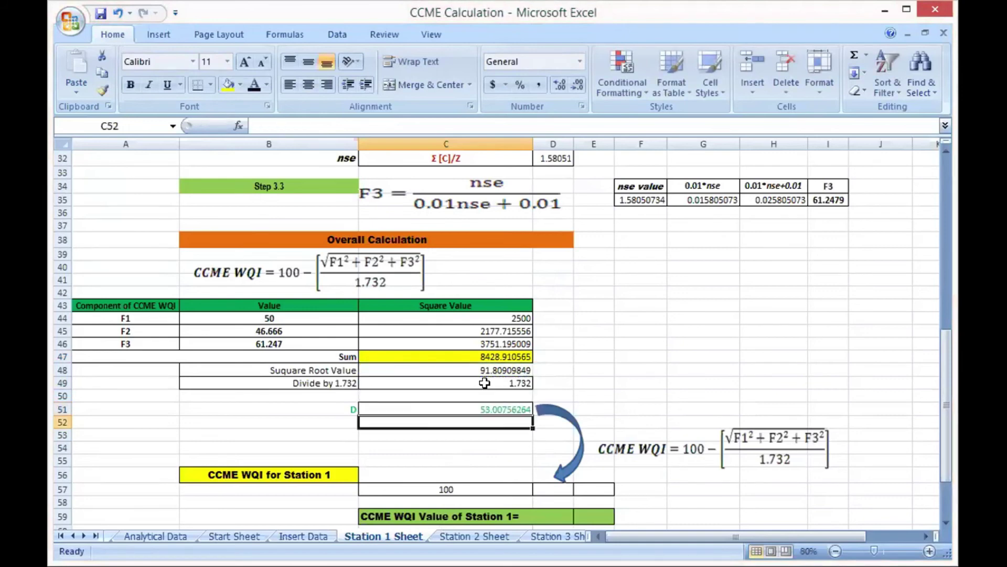
pyautogui.click(487, 411)
pyautogui.click(254, 84)
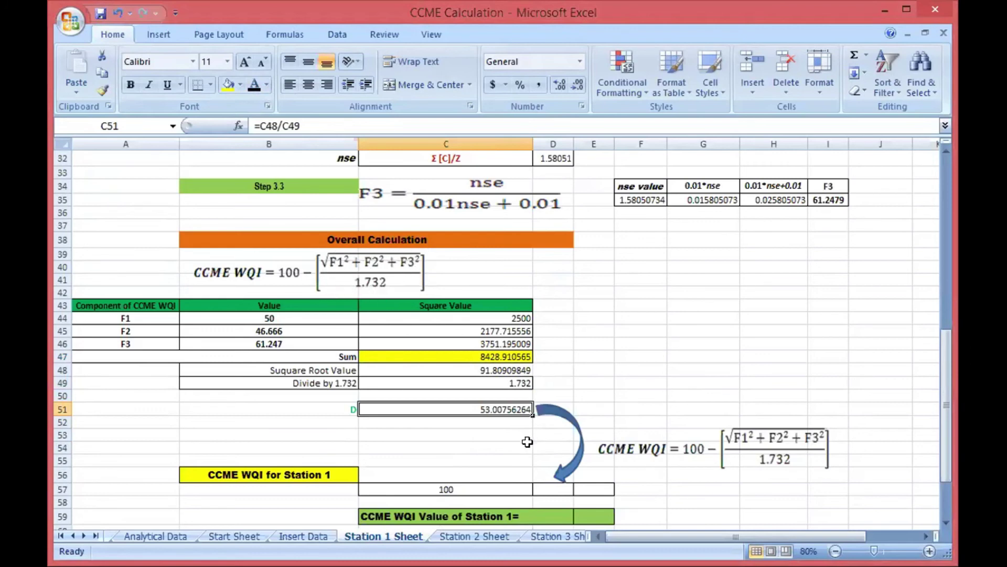
# Enter the D value 53.007 in cell D57, beside the 100 in the CCME WQI for Station 1 section
pyautogui.scroll(-1, 550, 437)
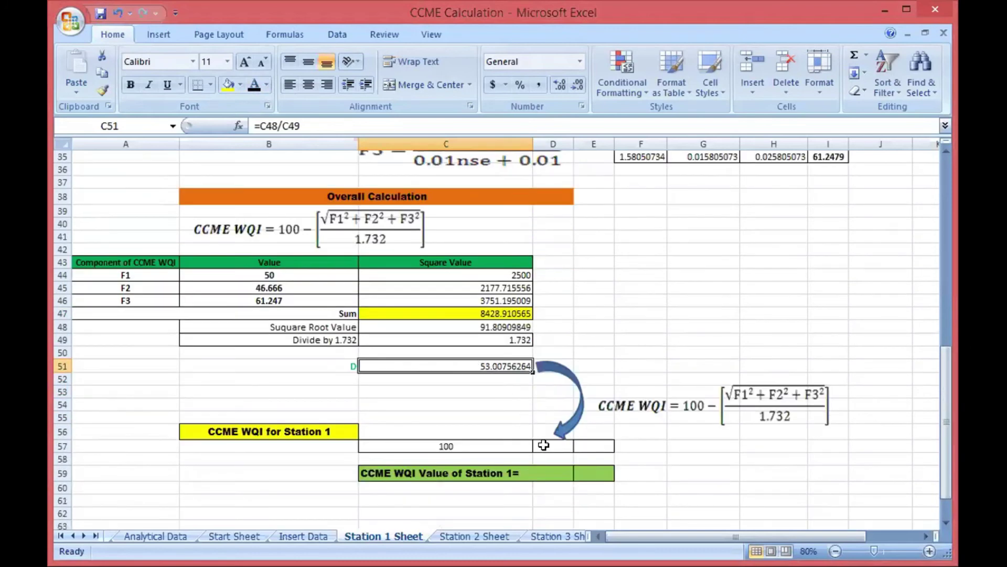
pyautogui.click(543, 445)
pyautogui.write('53.0')
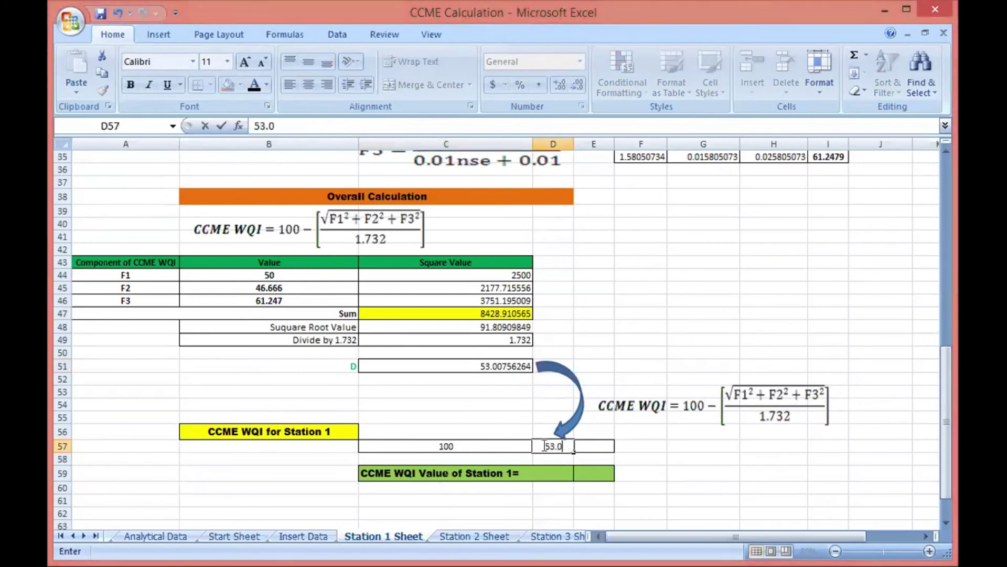
pyautogui.write('07')
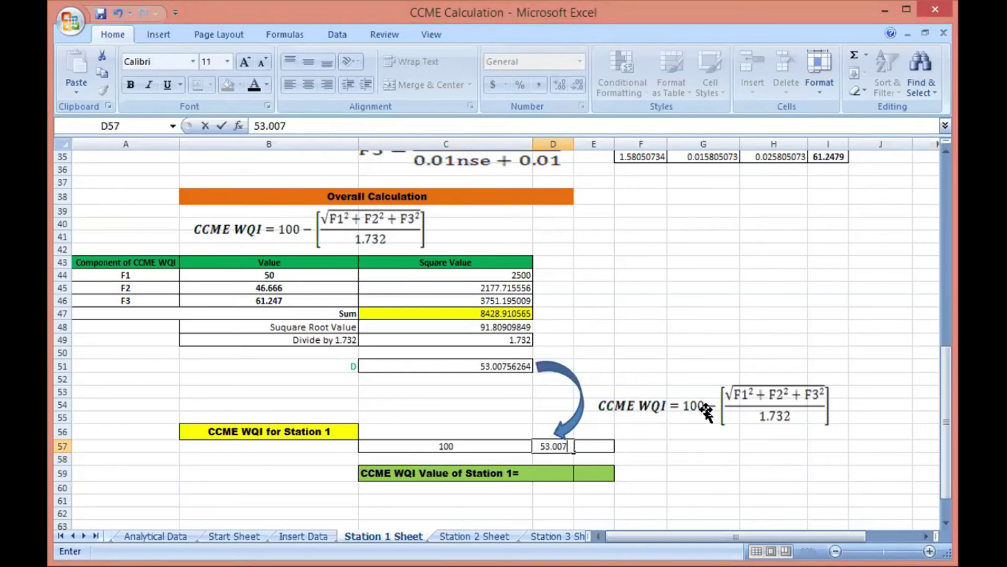
# Calculate the Station 1 index in cell E57 with the formula =C57-D57
pyautogui.click(585, 445)
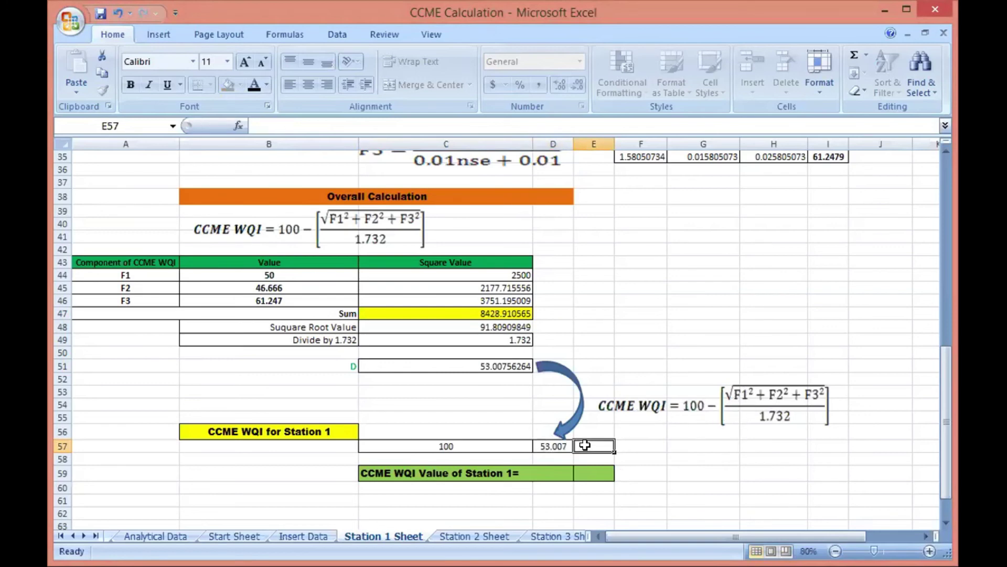
pyautogui.write('=')
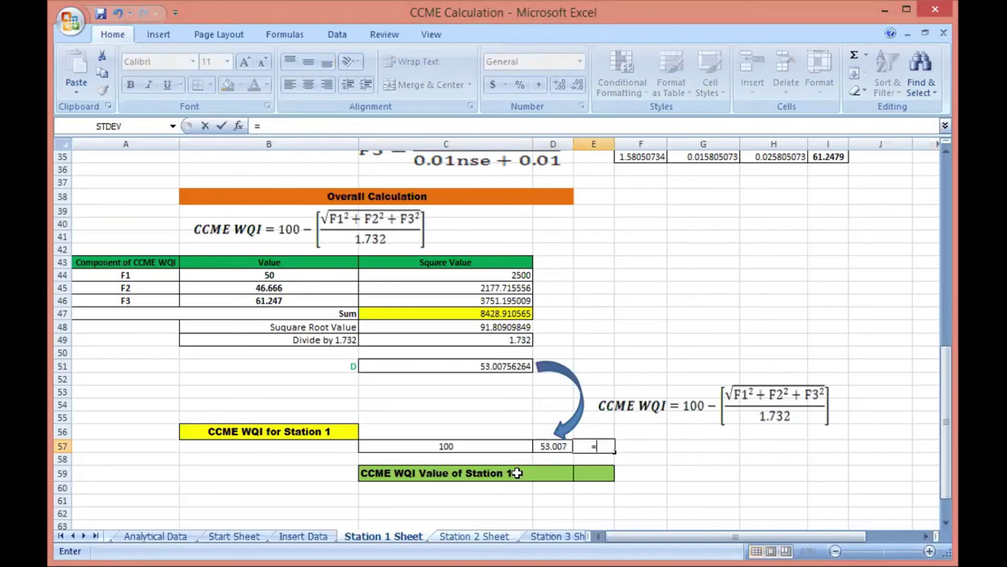
pyautogui.click(450, 442)
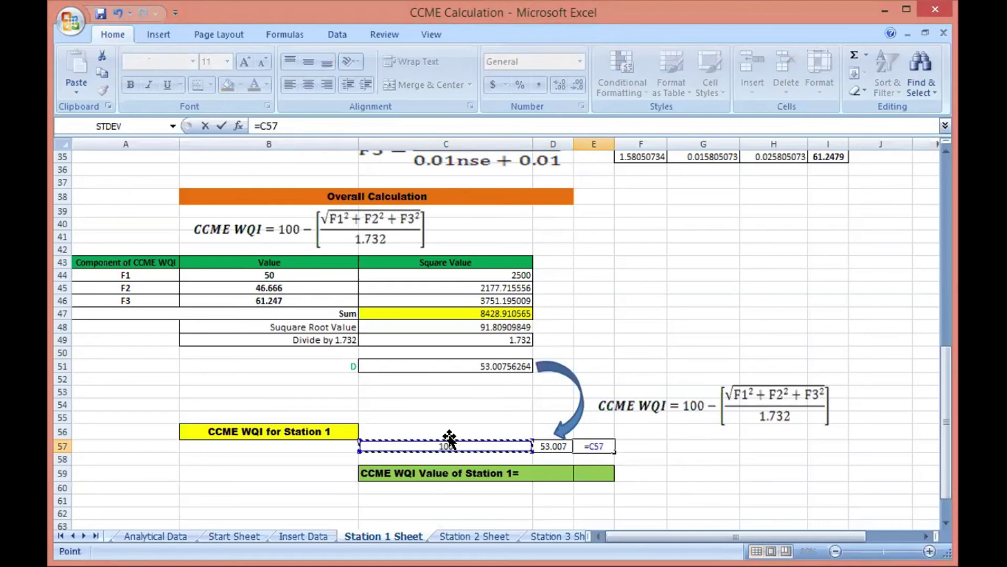
pyautogui.write('-')
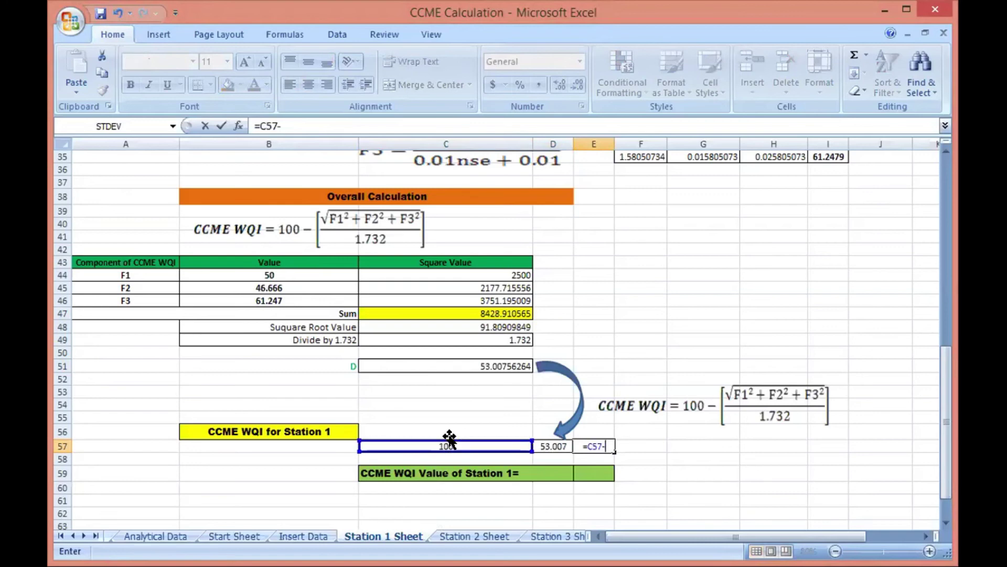
pyautogui.click(545, 445)
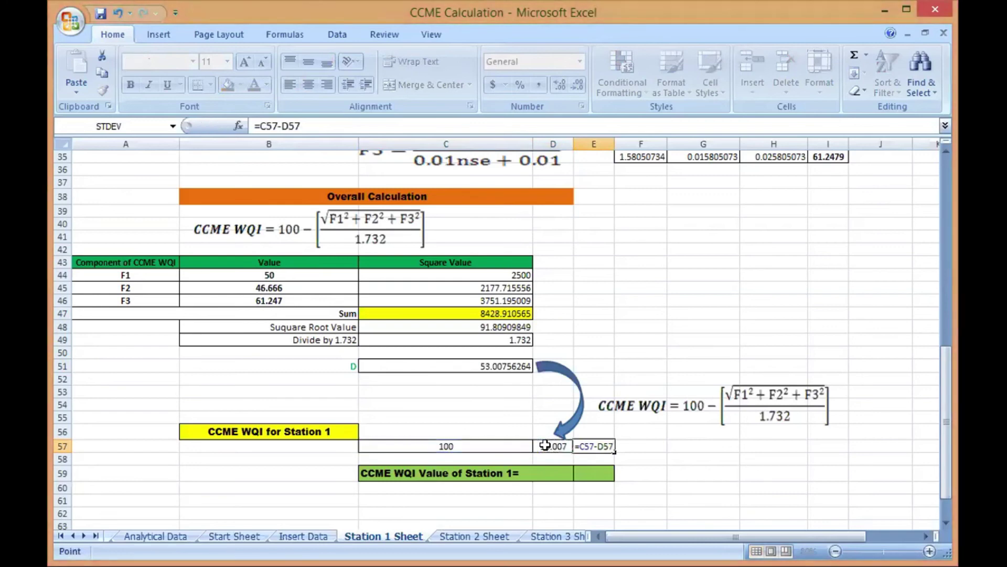
pyautogui.press('Return')
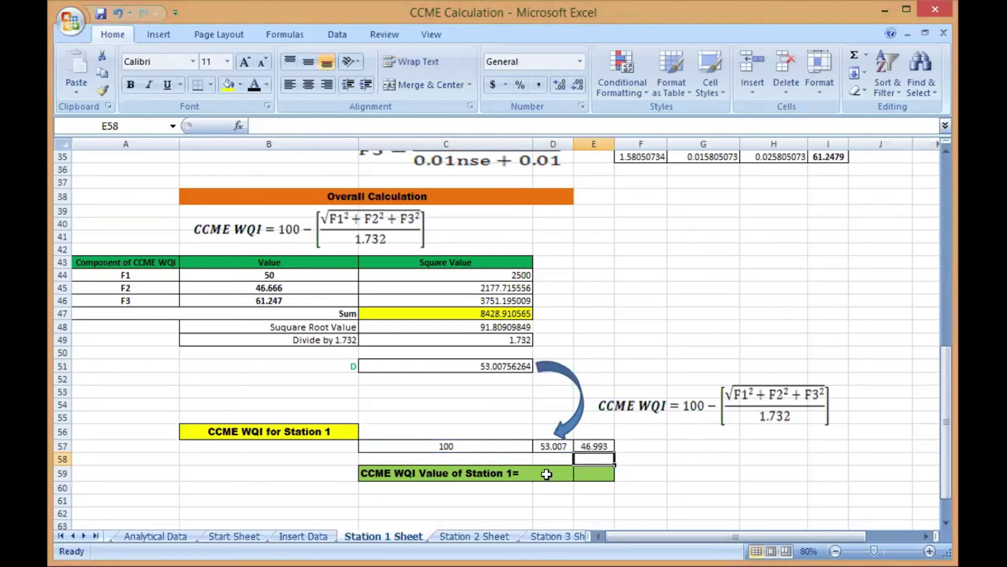
# Add the value 46.99 to the end of the label in C59 so it reads "CCME WQI Value of Station 1=46.99"
pyautogui.click(517, 473)
pyautogui.doubleClick(508, 473)
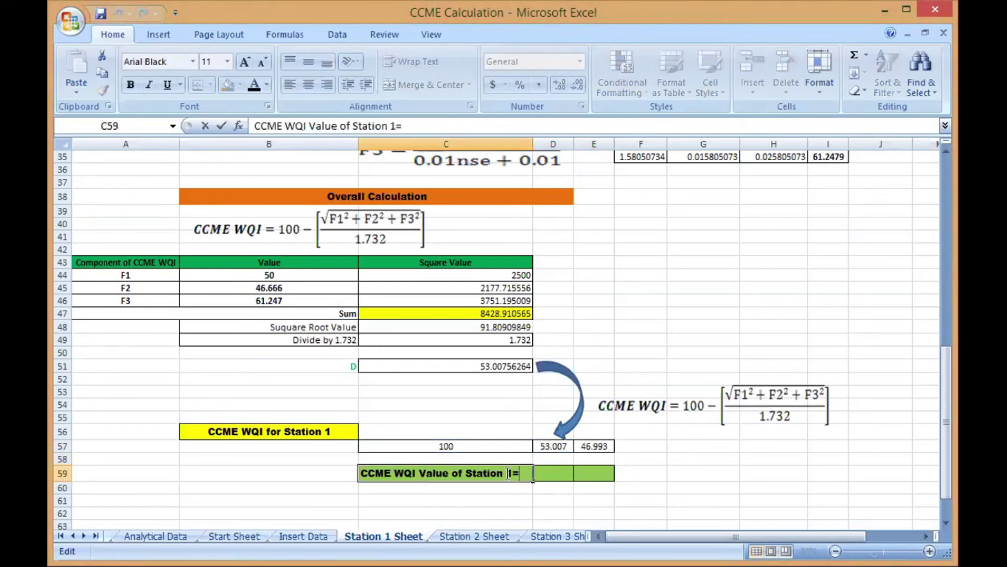
pyautogui.write('46.99')
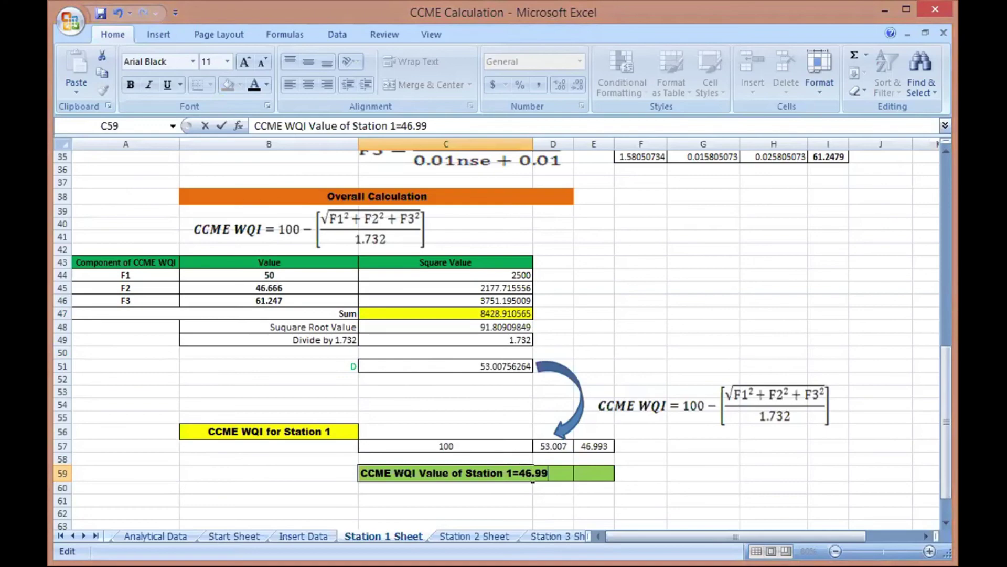
# Review the parameter table, failed variable and test counts, and F1 and F2 values on the Station 2 and Station 3 sheets
pyautogui.click(474, 536)
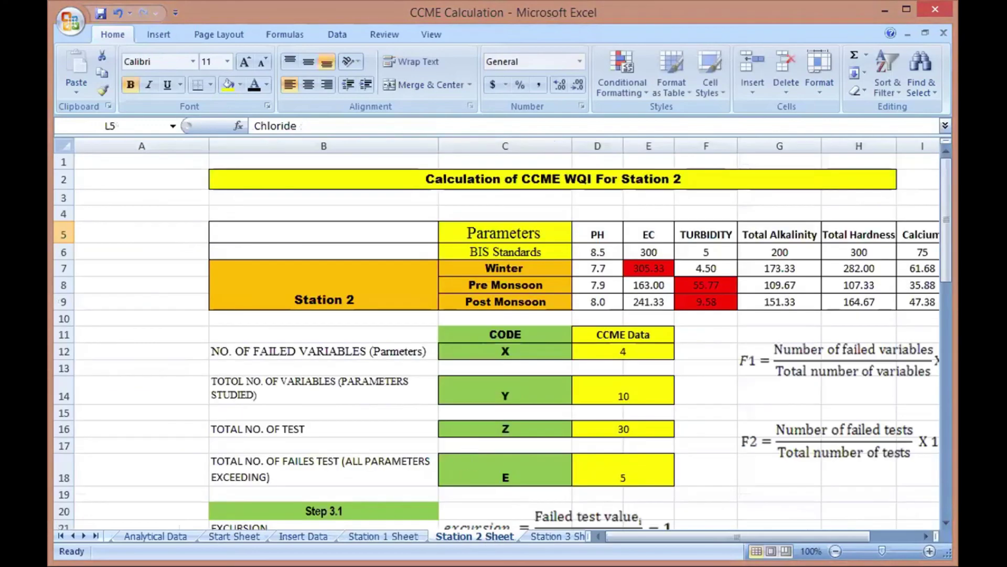
pyautogui.click(535, 536)
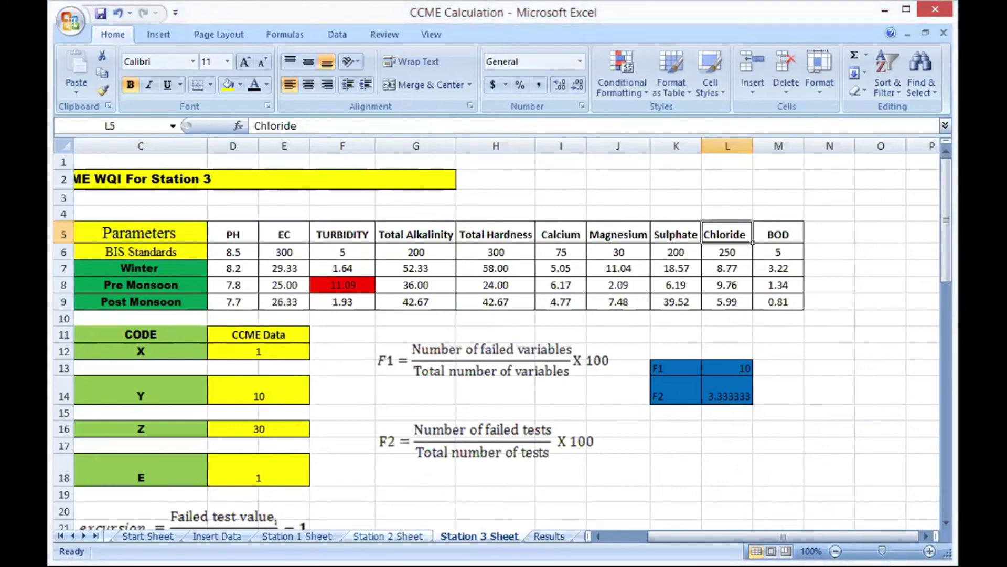
pyautogui.click(388, 536)
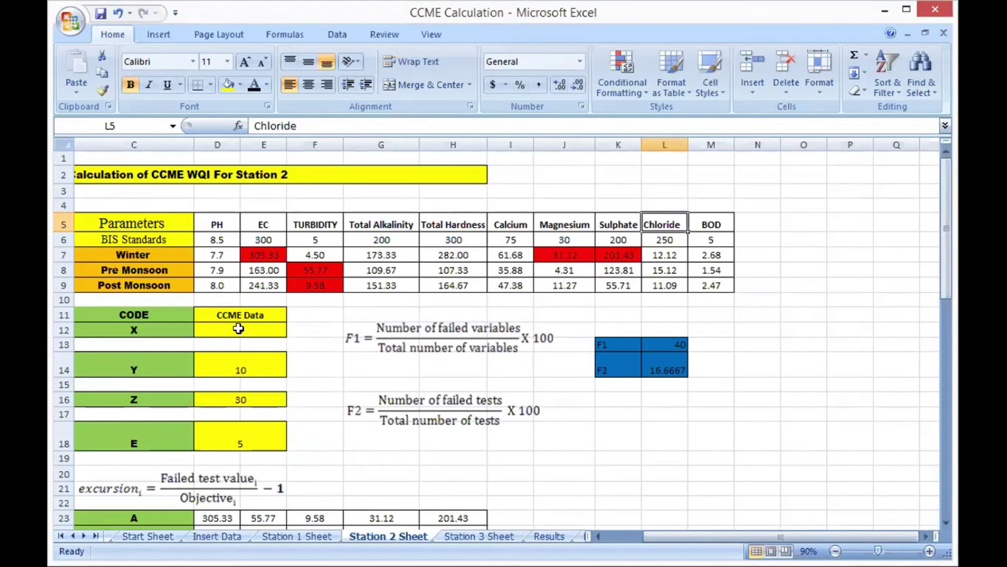
pyautogui.moveTo(652, 534); pyautogui.dragTo(644, 534)
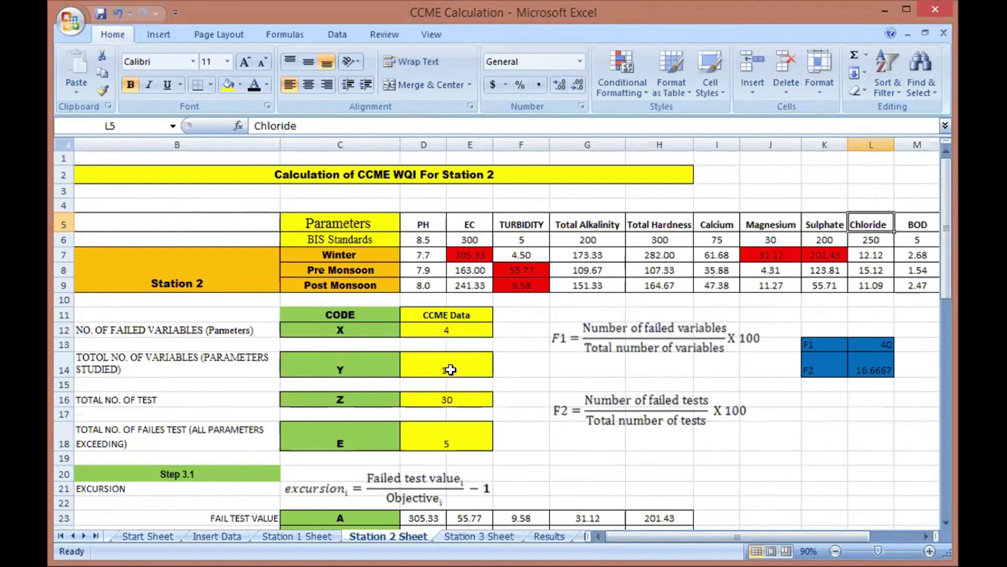
pyautogui.click(458, 536)
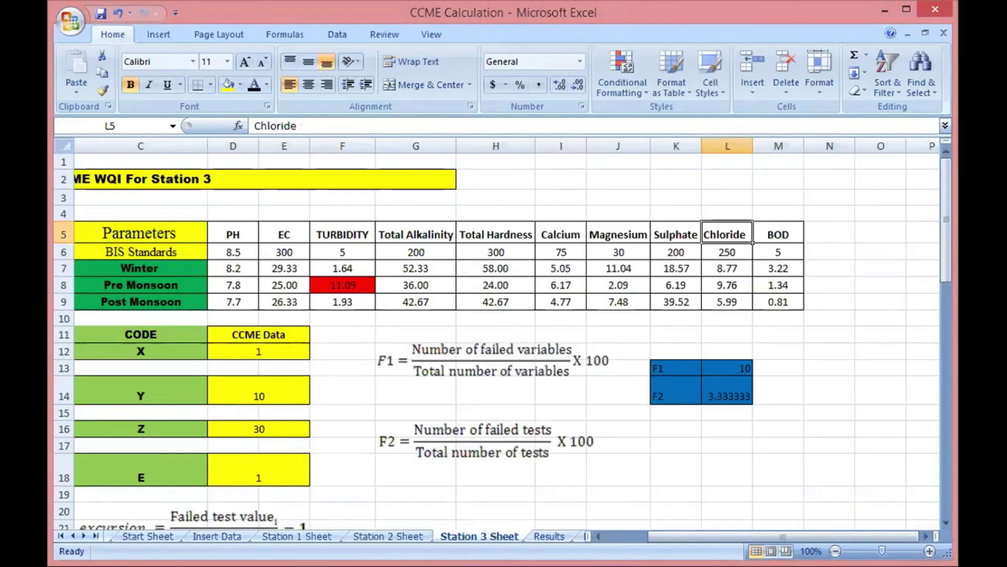
pyautogui.moveTo(706, 536); pyautogui.dragTo(662, 540)
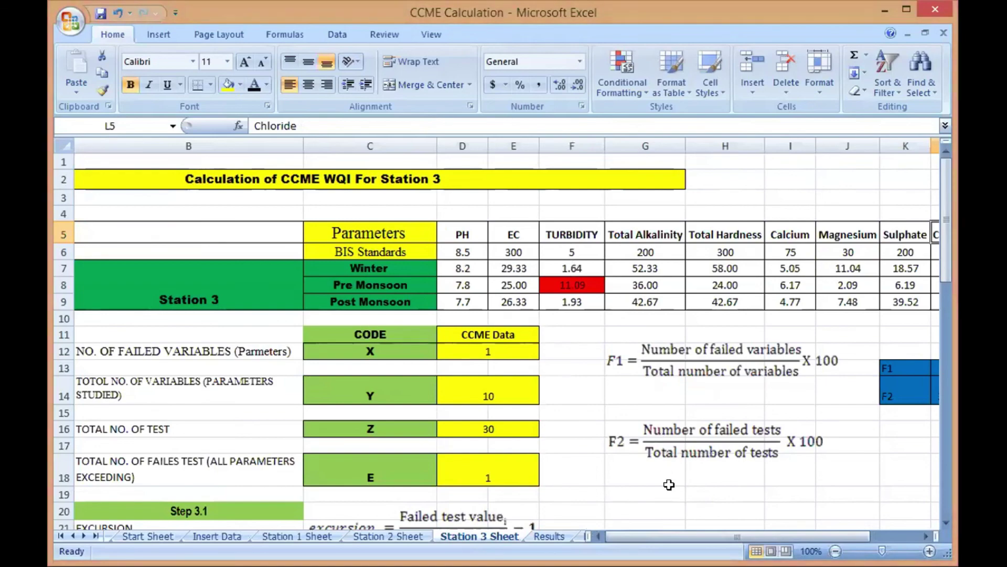
pyautogui.moveTo(673, 533); pyautogui.dragTo(727, 535)
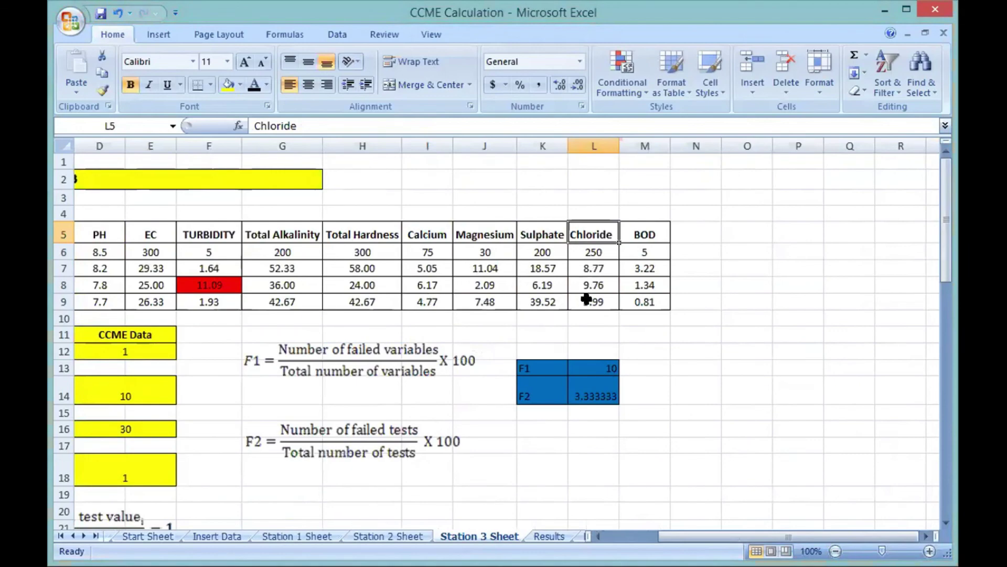
pyautogui.moveTo(805, 539); pyautogui.dragTo(792, 543)
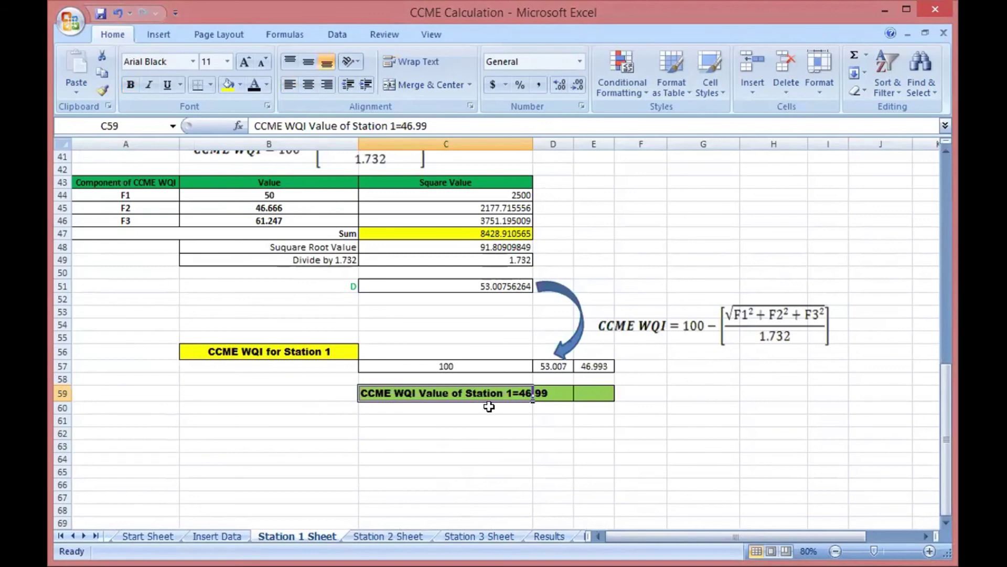
# Check the final CCME WQI value on the Station 1, Station 2 and Station 3 sheets in turn
pyautogui.click(517, 432)
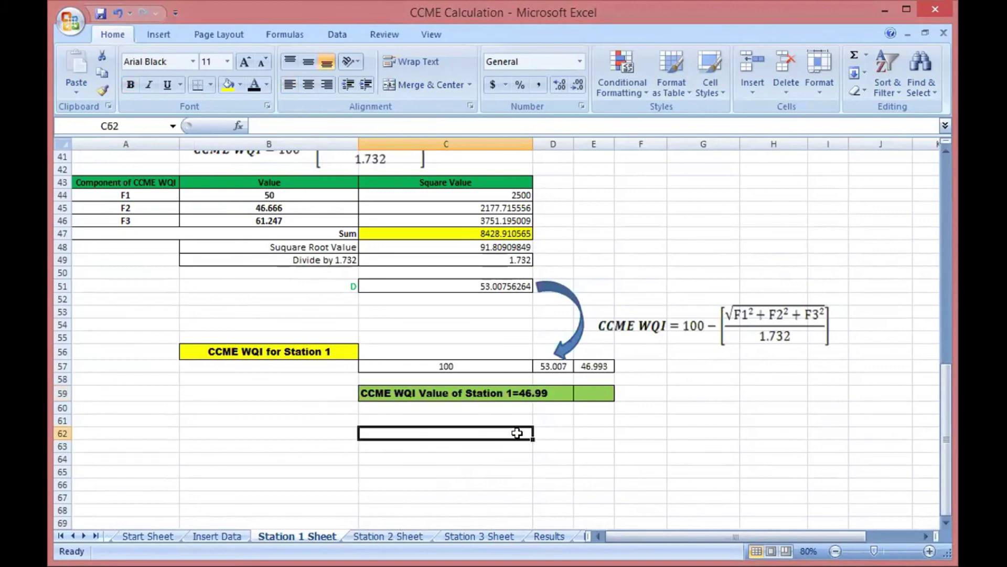
pyautogui.click(391, 535)
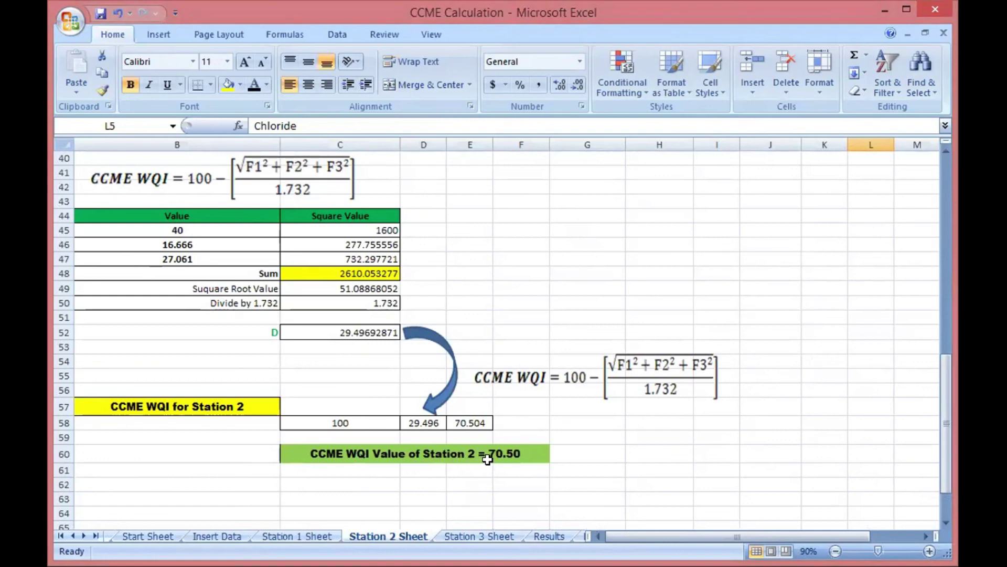
pyautogui.click(466, 536)
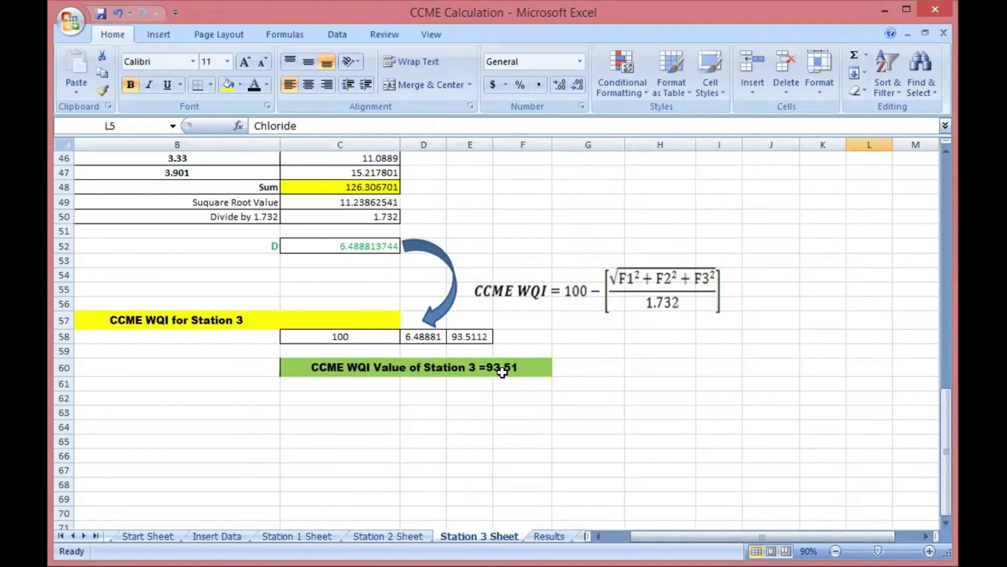
# Examine the results sheets and compare each station's CCME WQI value with the water quality ranking table on Results (2)
pyautogui.click(540, 535)
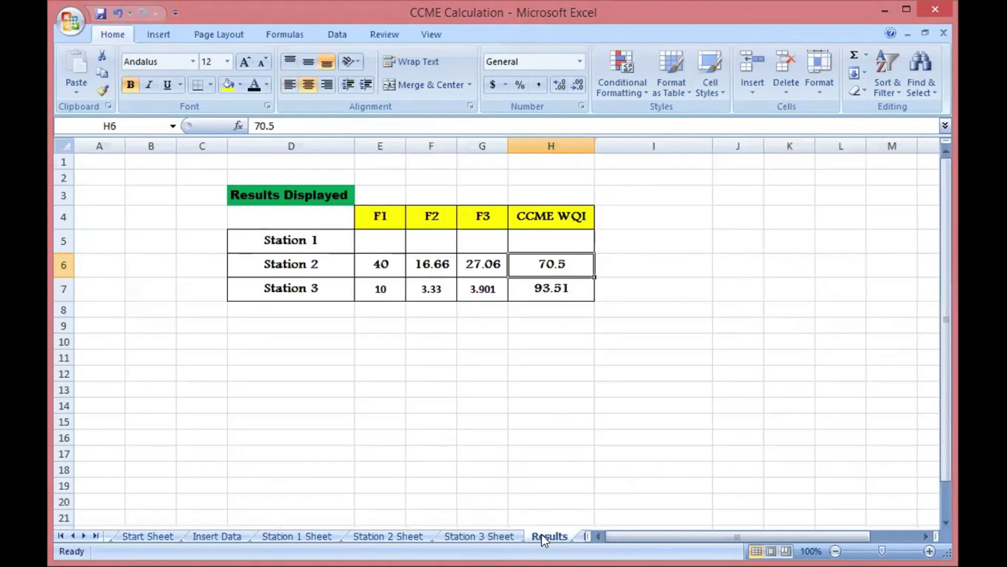
pyautogui.hotkey('ctrl', 'pagedown')
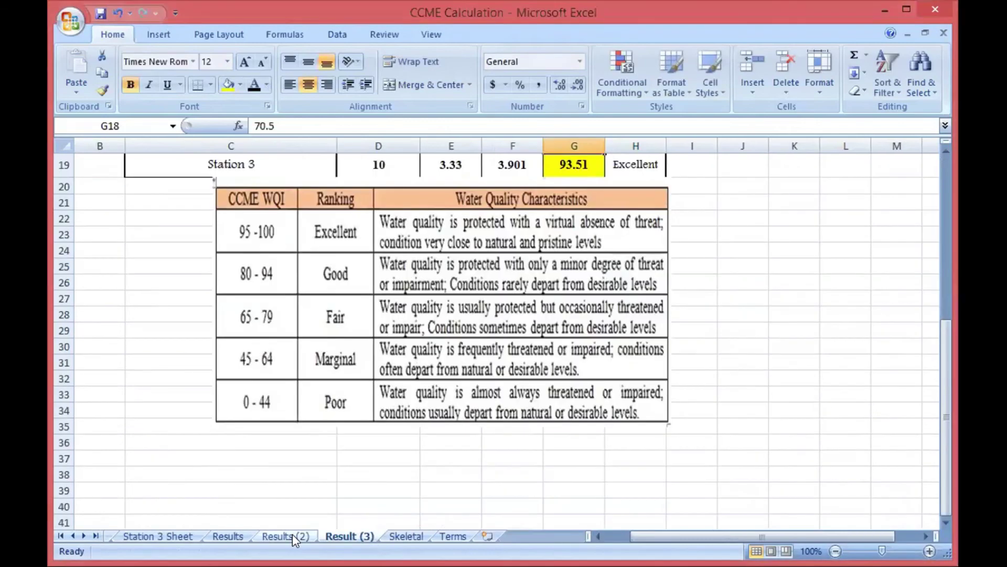
pyautogui.click(291, 535)
pyautogui.moveTo(610, 536); pyautogui.dragTo(628, 537)
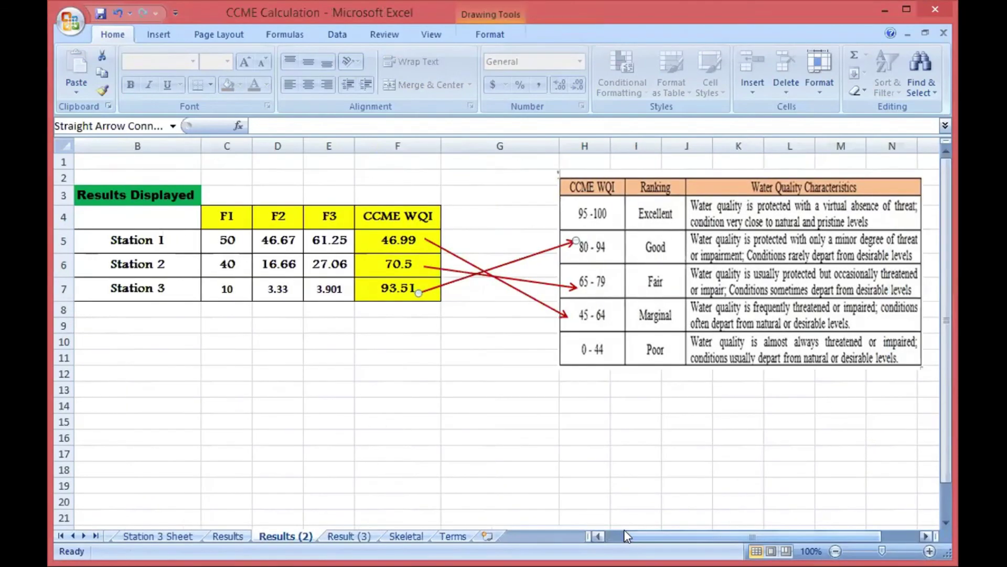